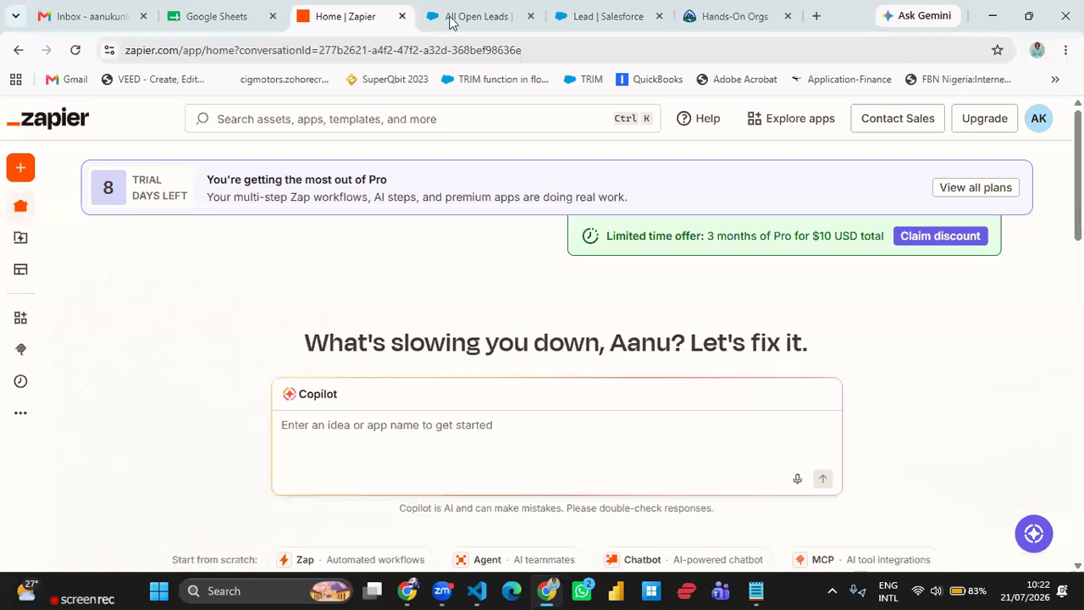
mouse_move(453, 22)
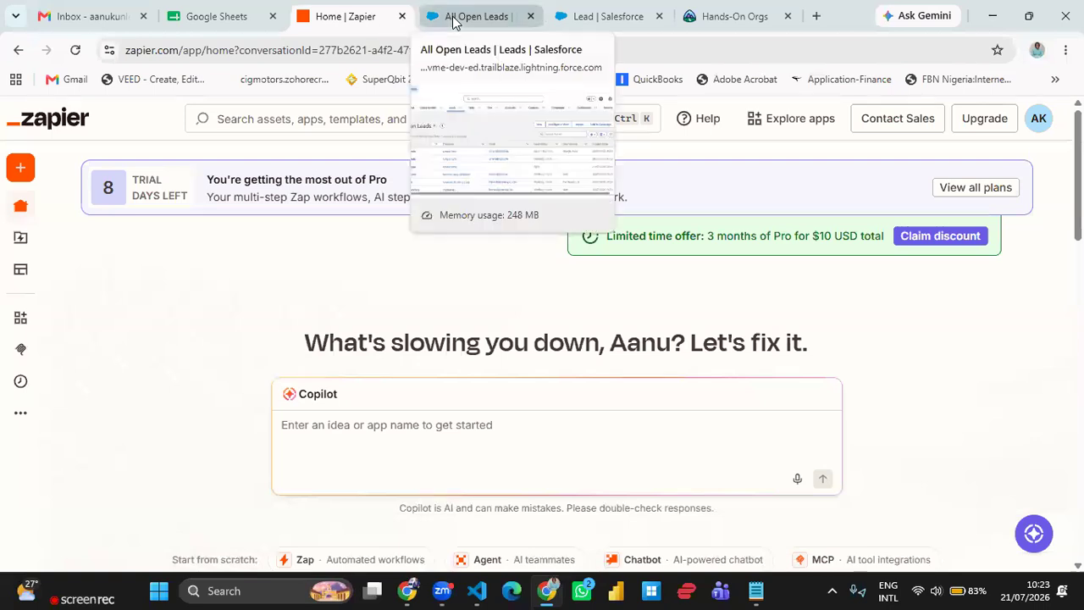
left_click(453, 19)
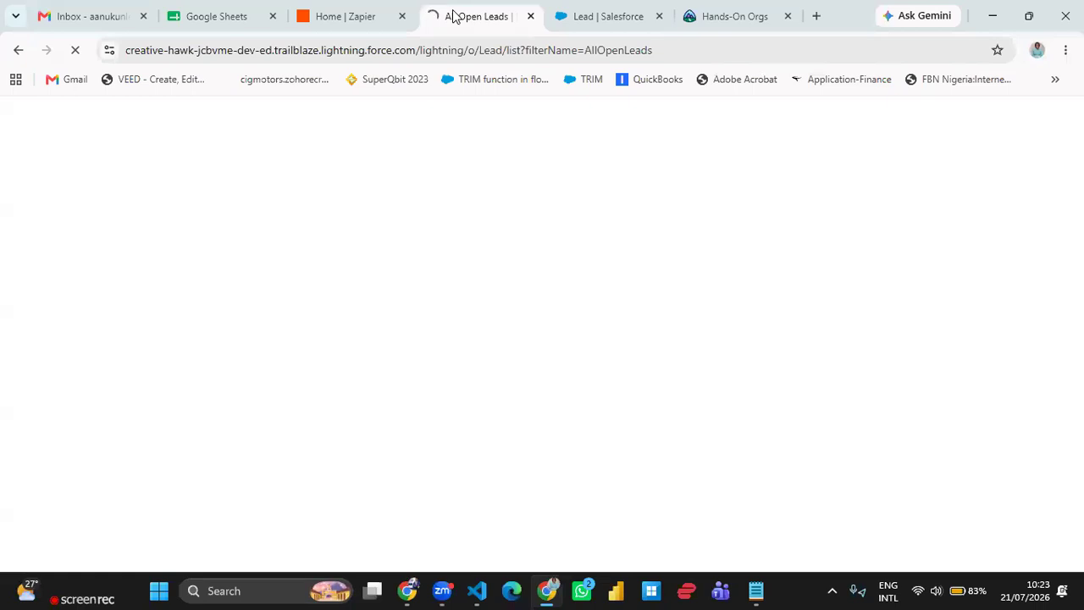
left_click(577, 24)
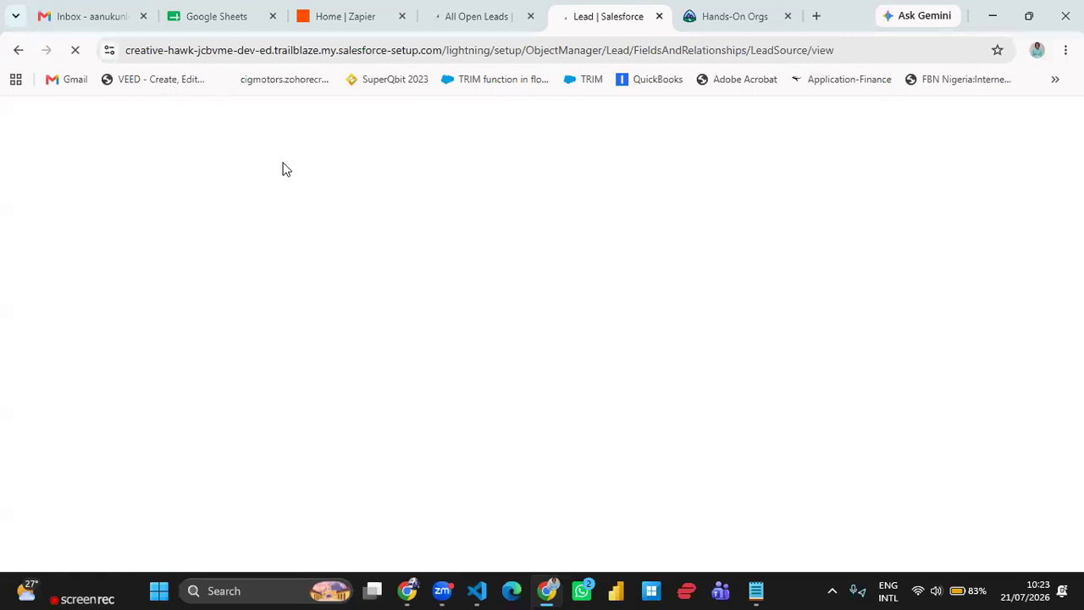
left_click(225, 23)
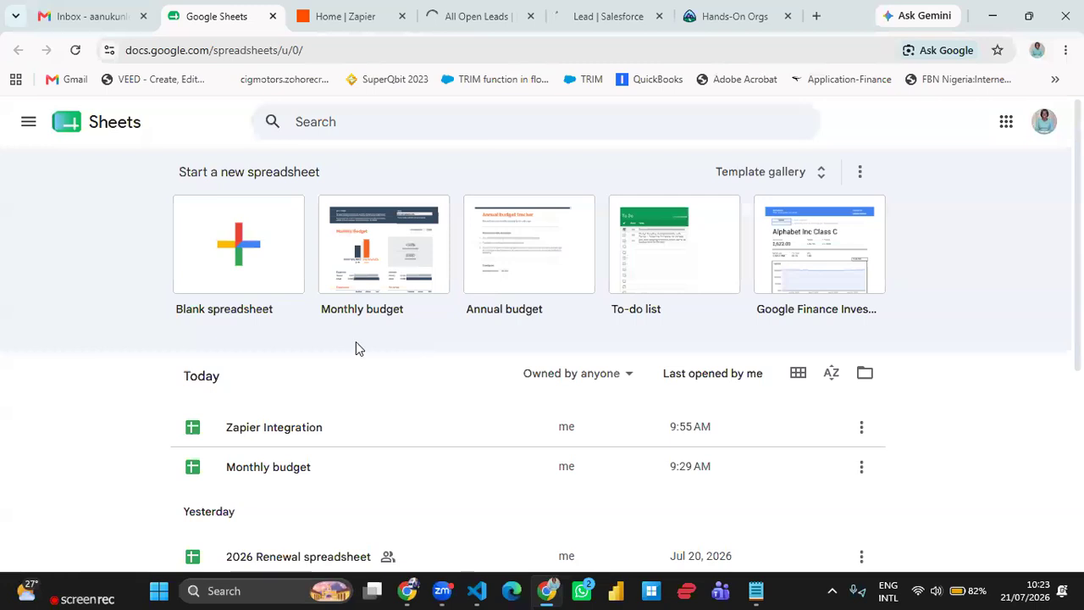
left_click(359, 25)
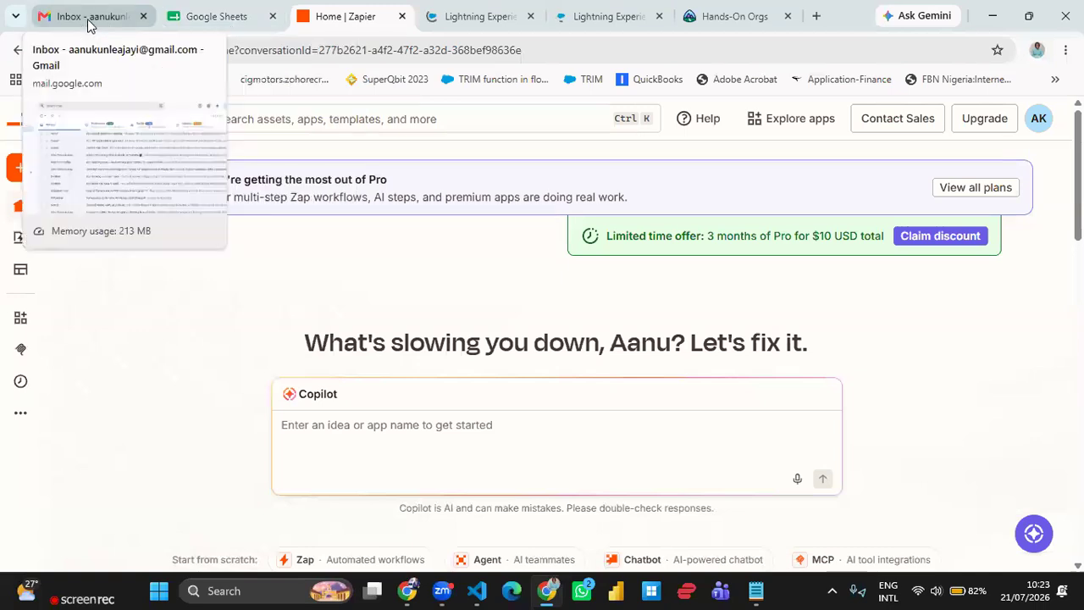
- Create a new blank spreadsheet in Google Sheets and dismiss the tables tip
left_click(207, 19)
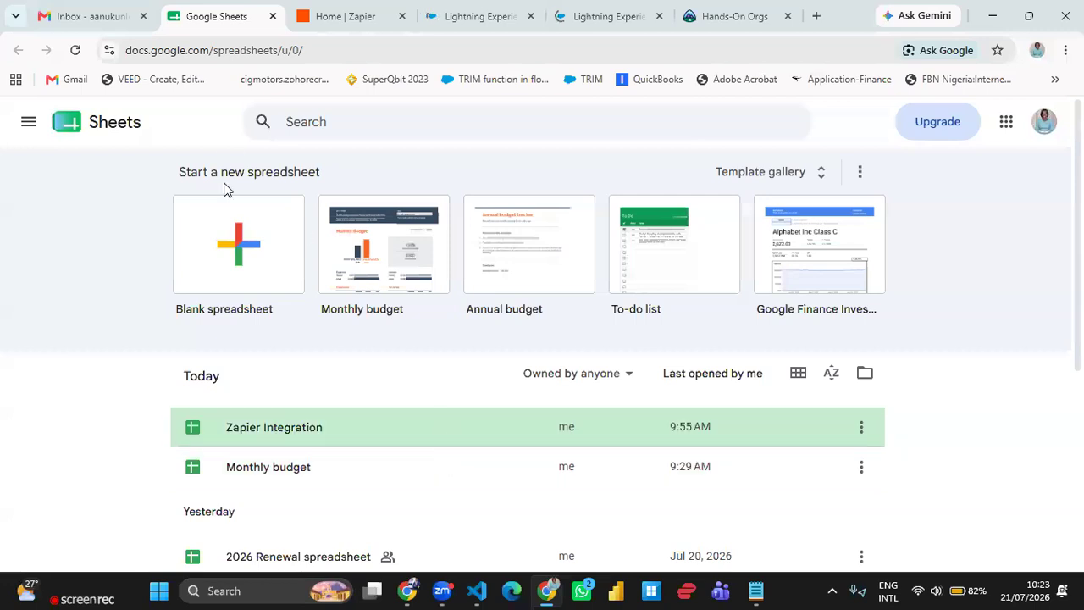
left_click(254, 268)
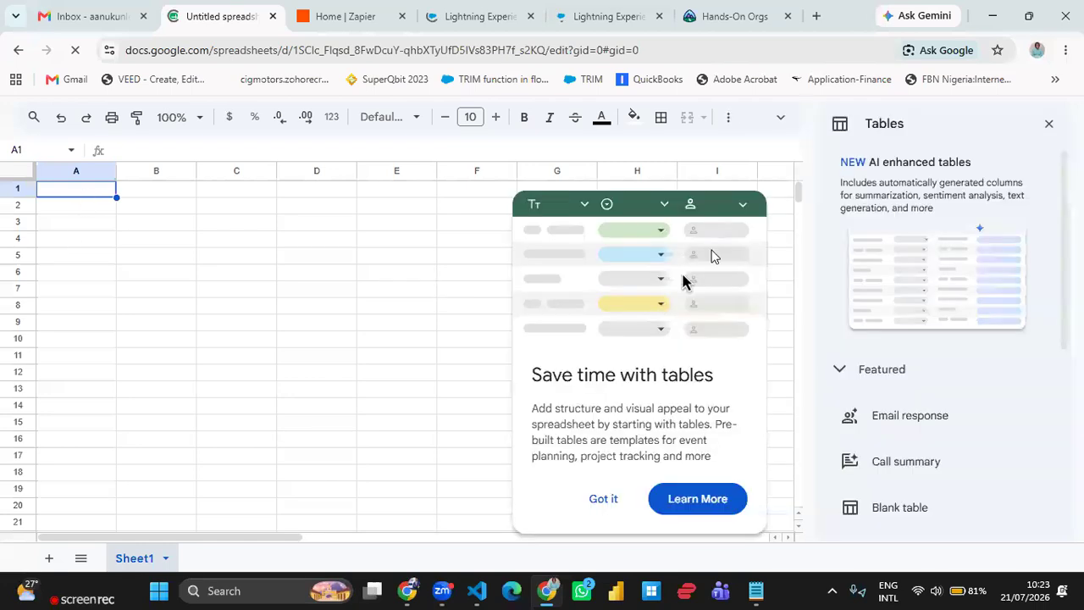
left_click(596, 503)
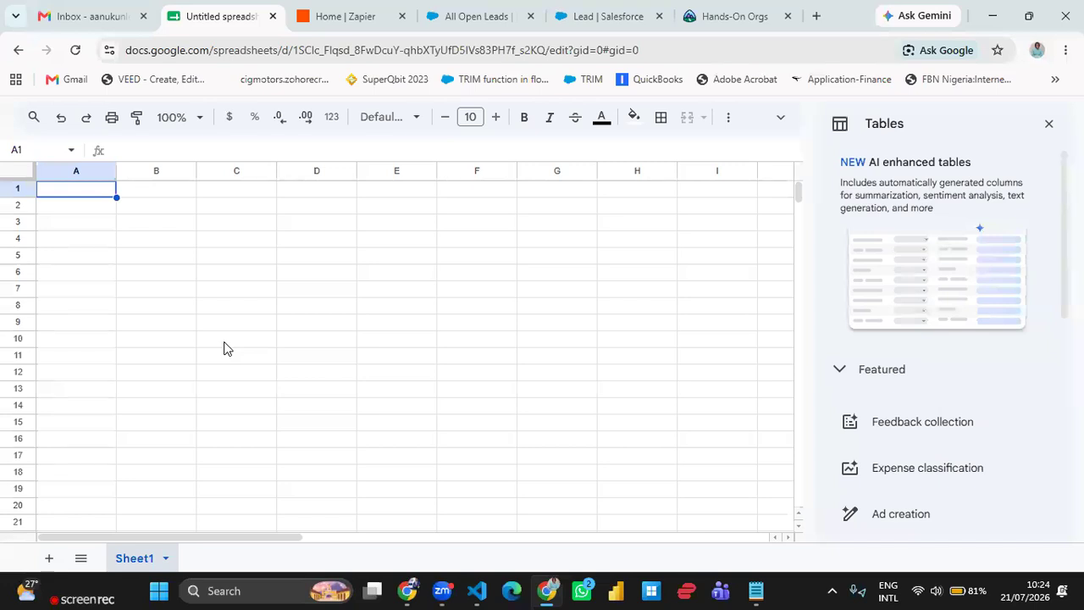
- Enter the headers First Name and Last Name in cells A1 and B1
type("First")
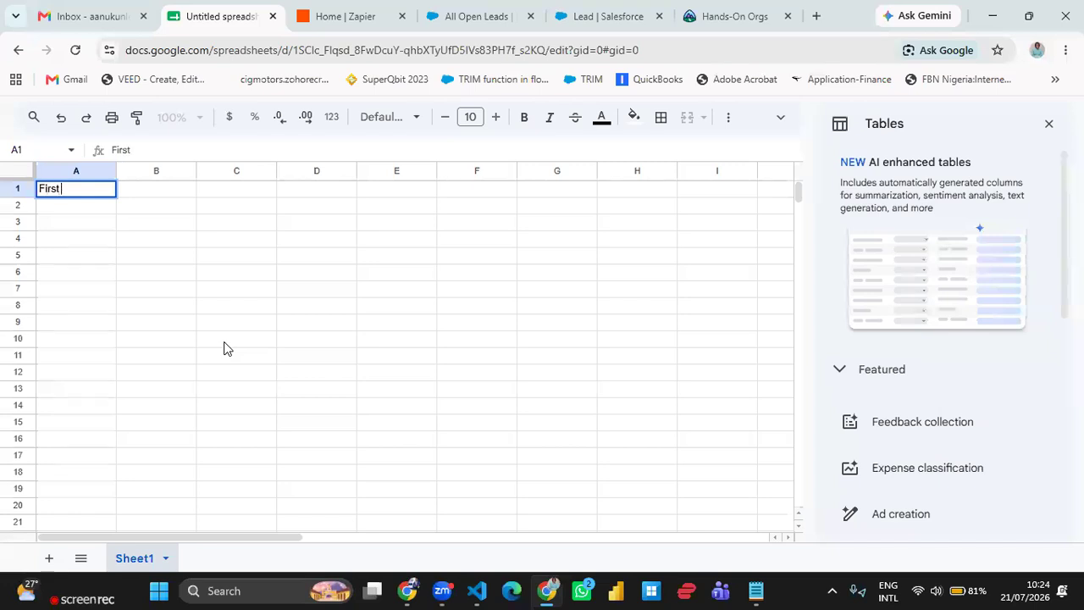
type(" Name")
key("Tab")
type("Last")
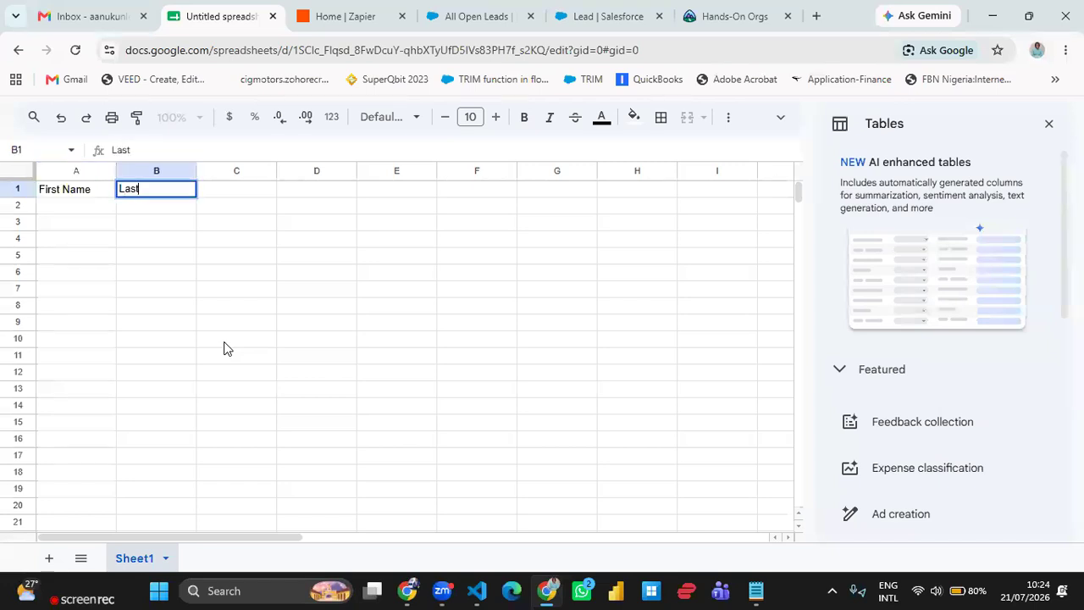
type(" Name")
key("Tab")
- Enter the headers Email and Company in cells C1 and D1
type("Email")
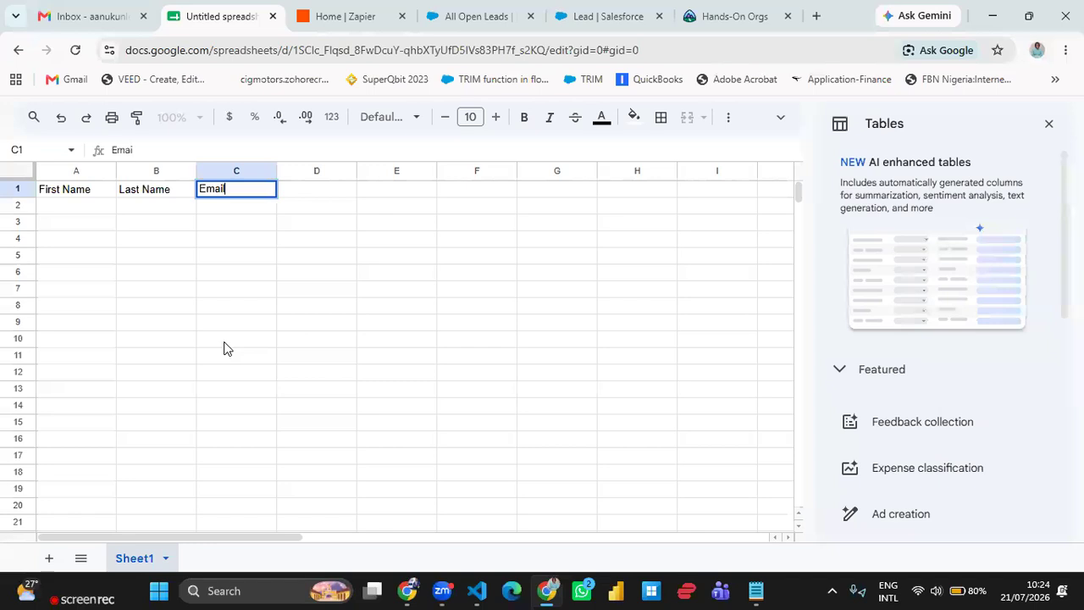
key("Tab")
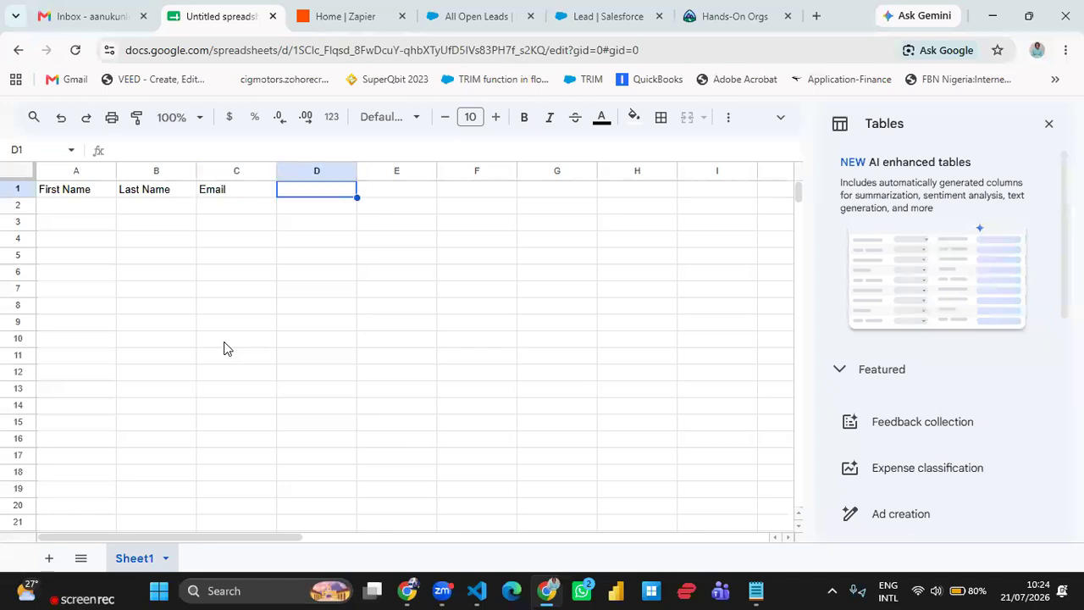
type("Company")
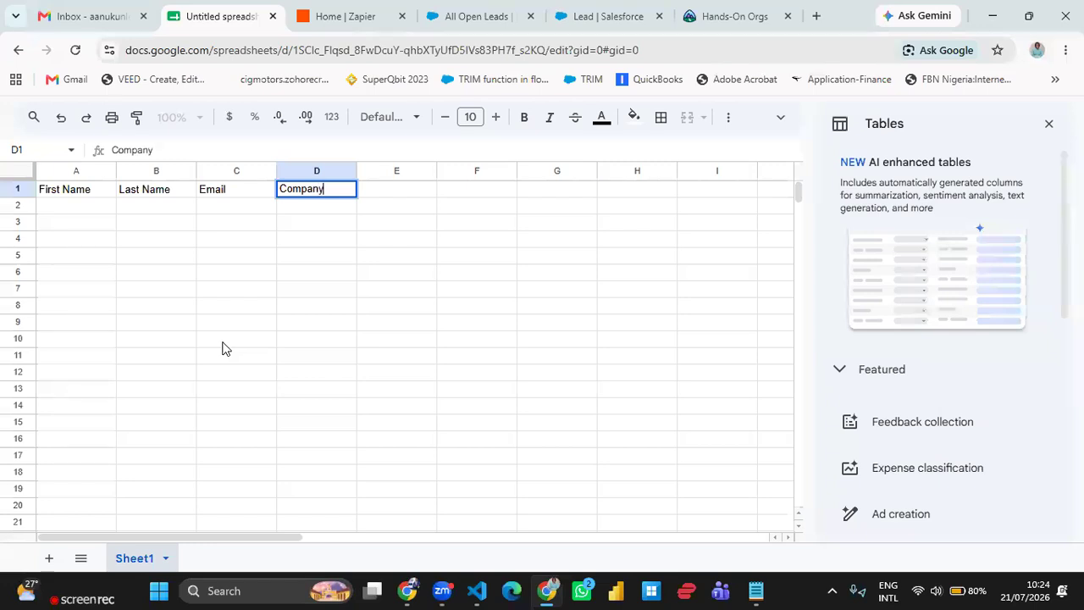
left_click(271, 311)
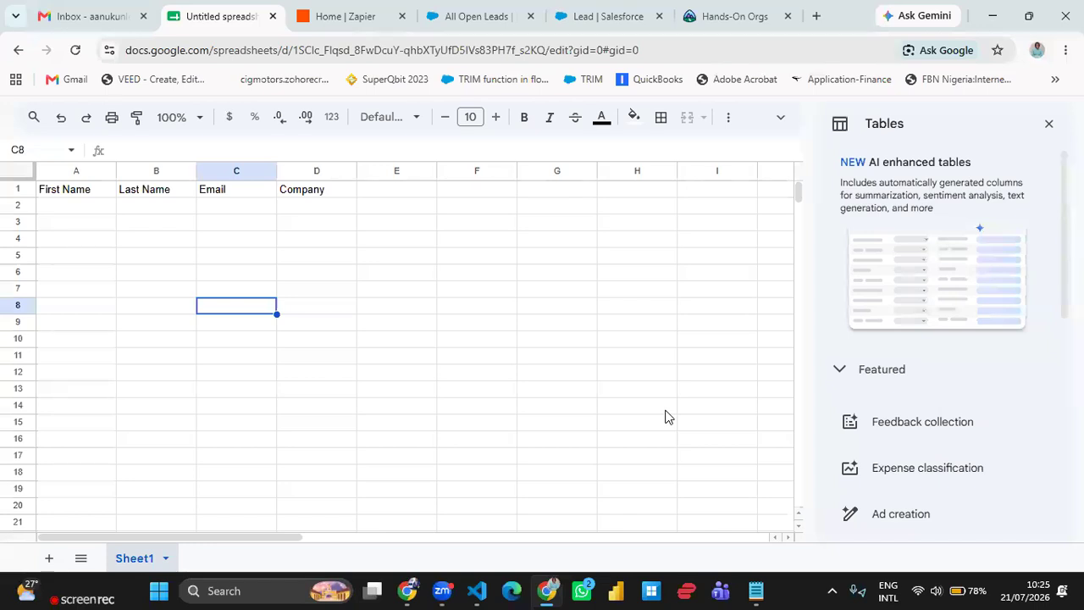
- Add the header Lead Status in cell E1
left_click(390, 195)
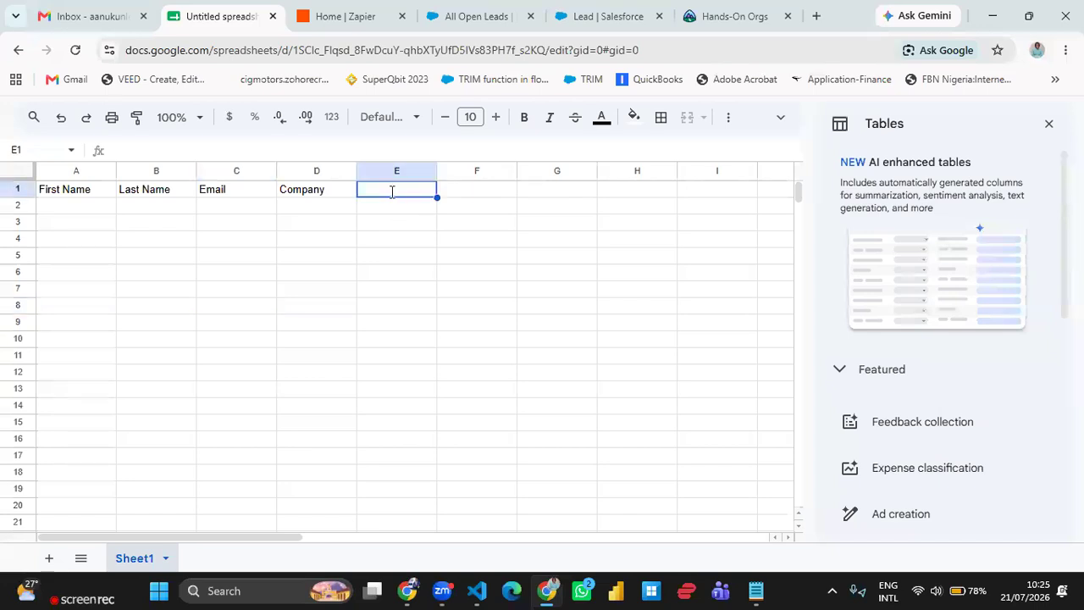
type("Status")
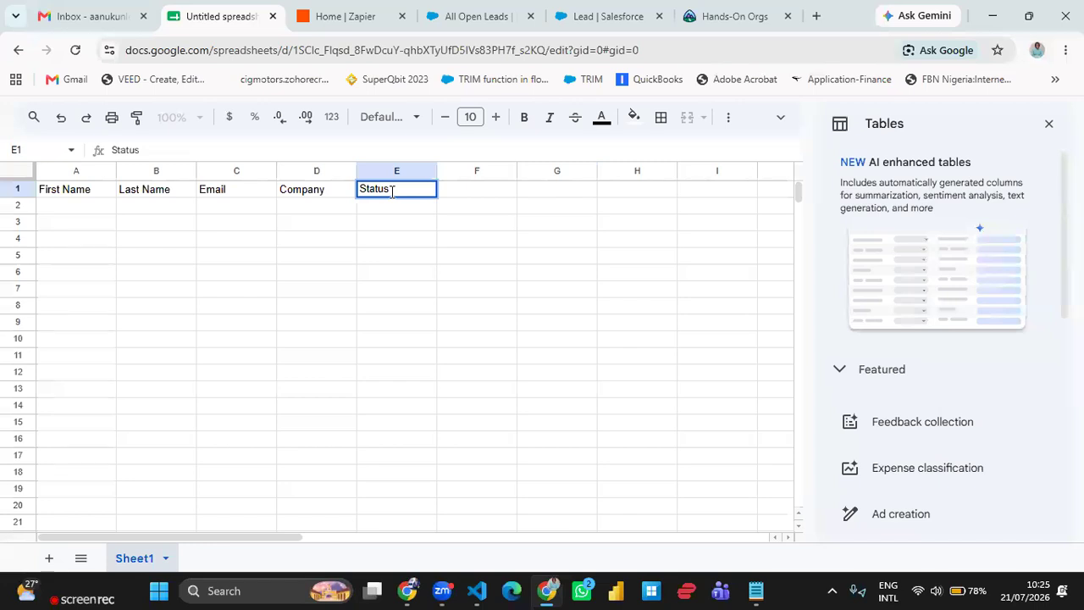
key("Left")
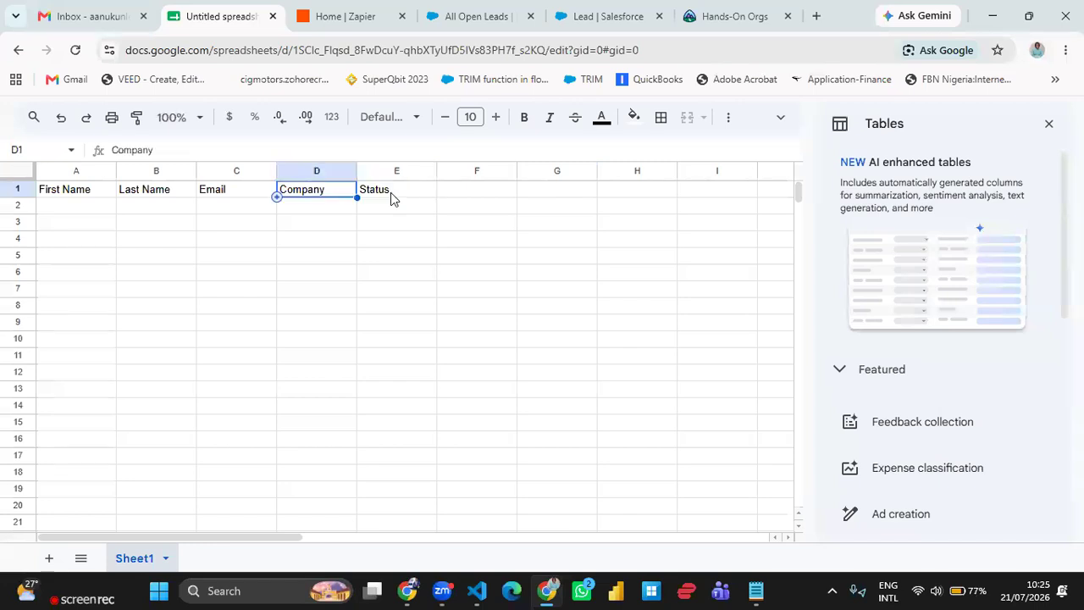
key("Left")
key("Left")
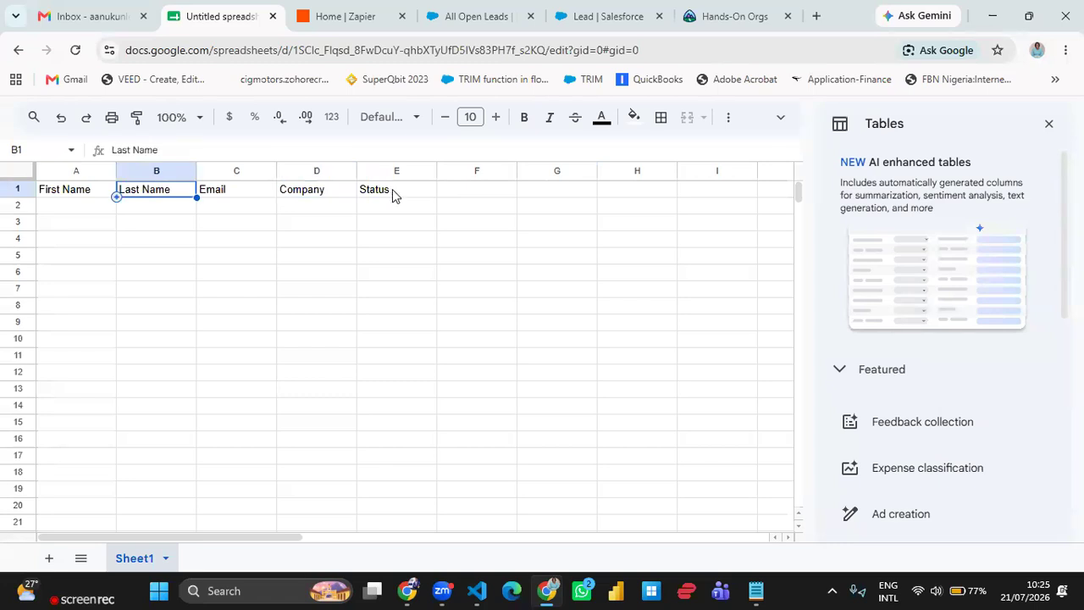
left_click(392, 189)
left_click(114, 151)
type("Lead")
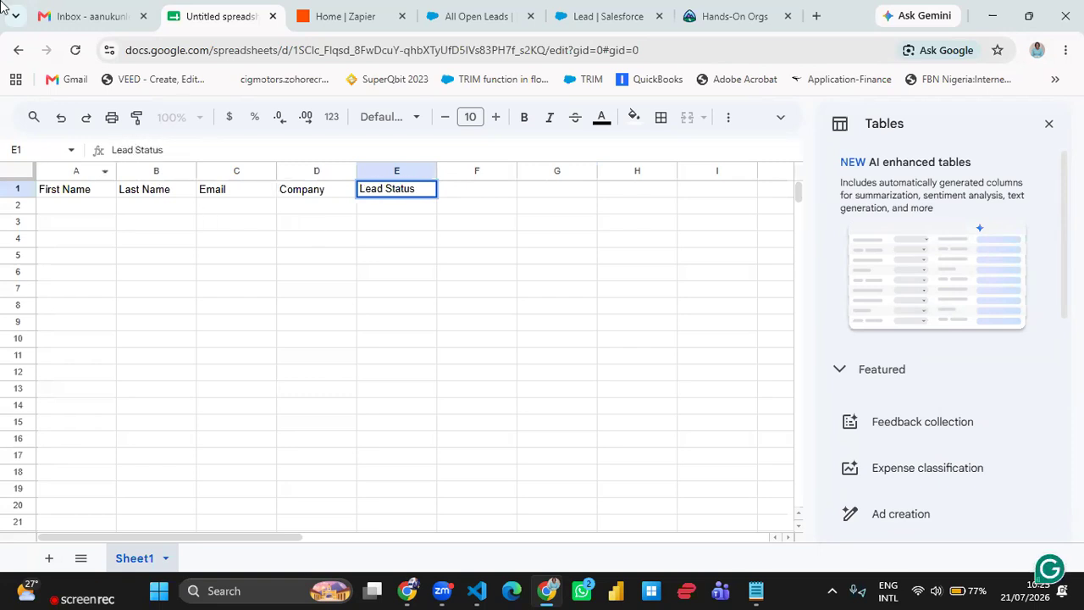
- Add the header Lead Source in cell F1
left_click(479, 198)
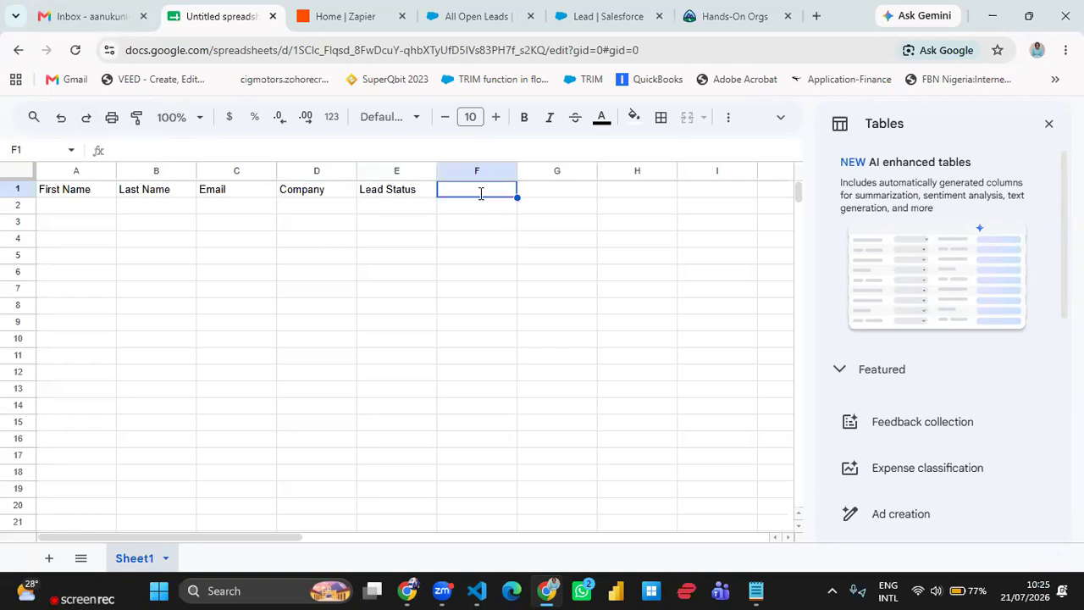
type("Lead")
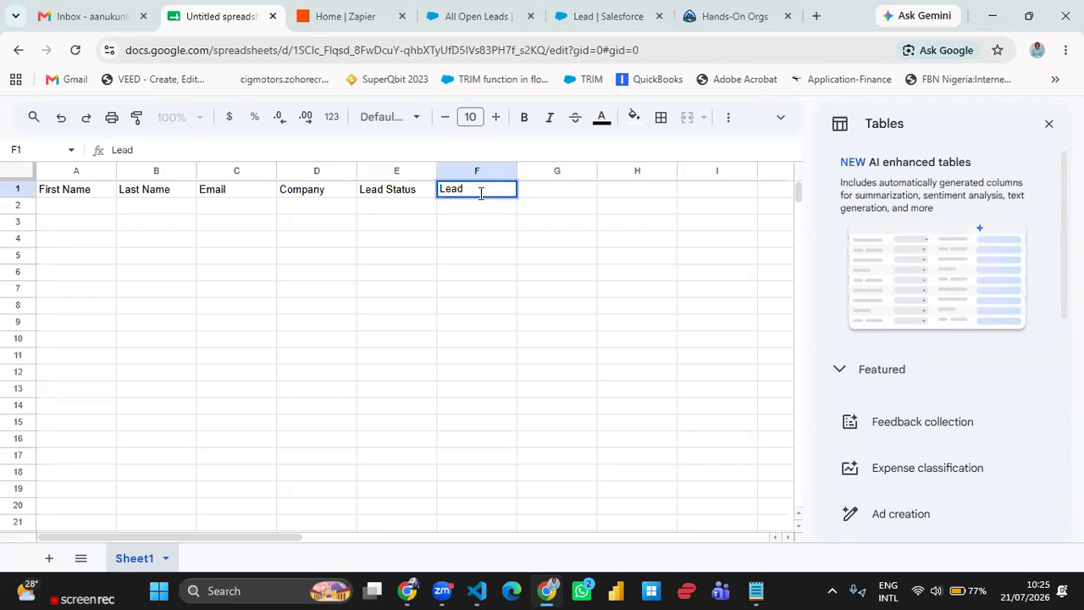
type(" Source")
left_click(292, 298)
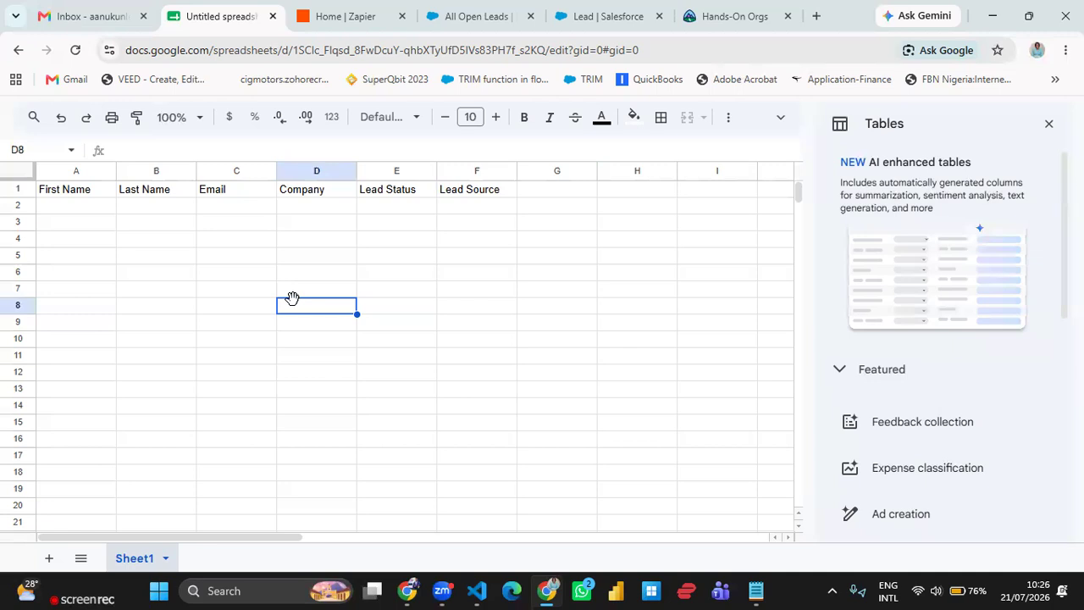
- Make the whole header row 1 bold
left_click(17, 188)
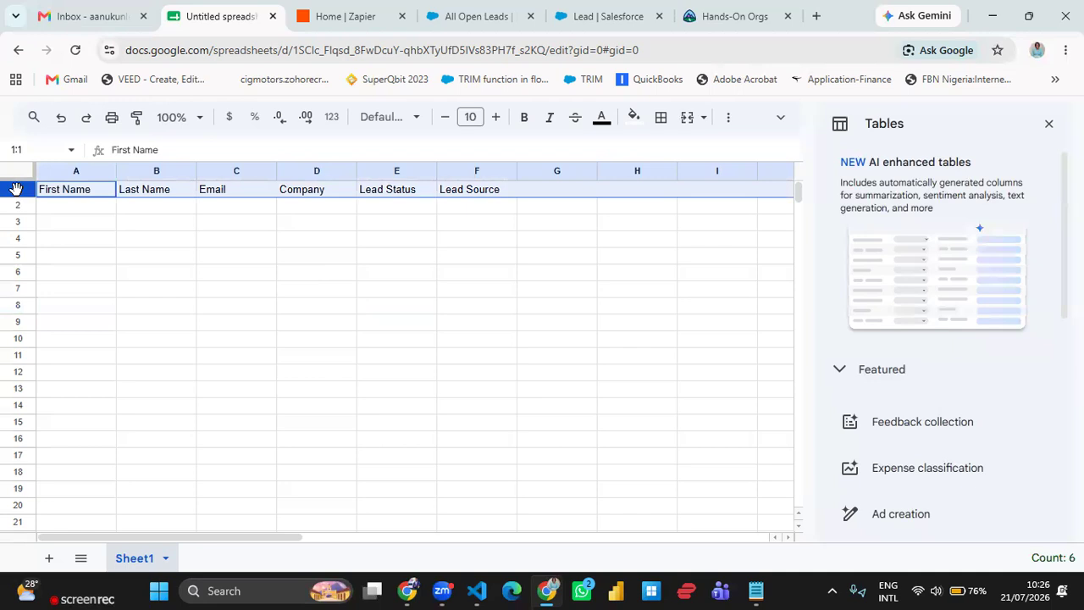
key("ctrl+b")
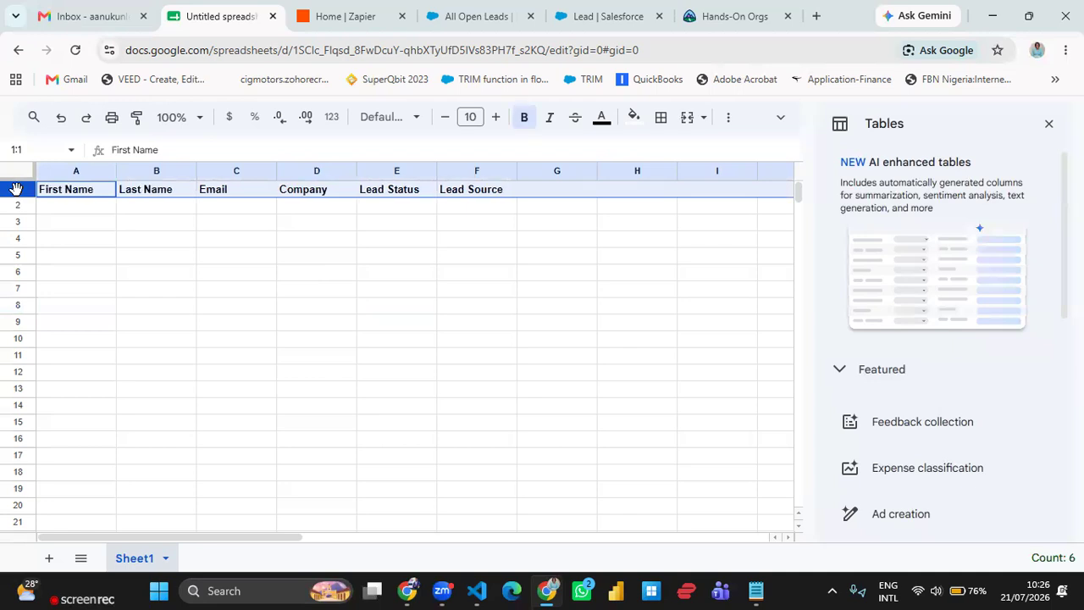
left_click(60, 240)
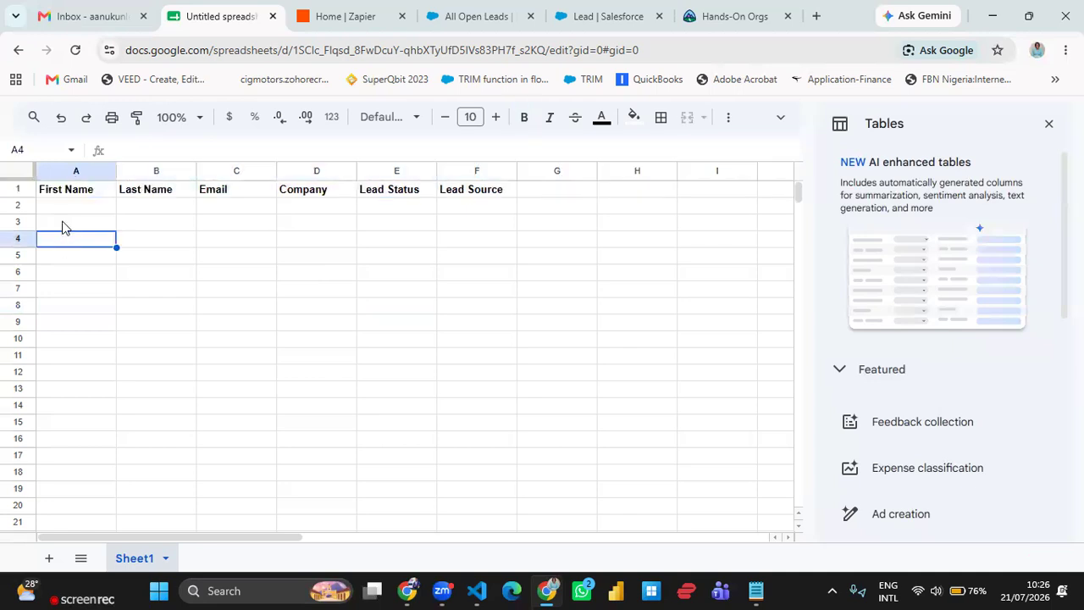
left_click(231, 309)
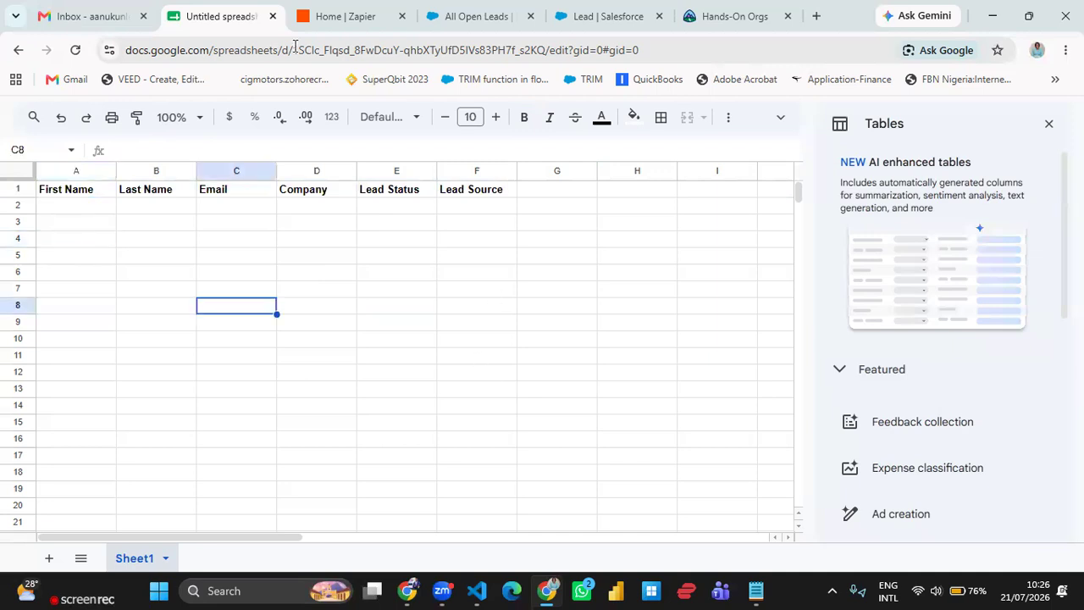
left_click(328, 27)
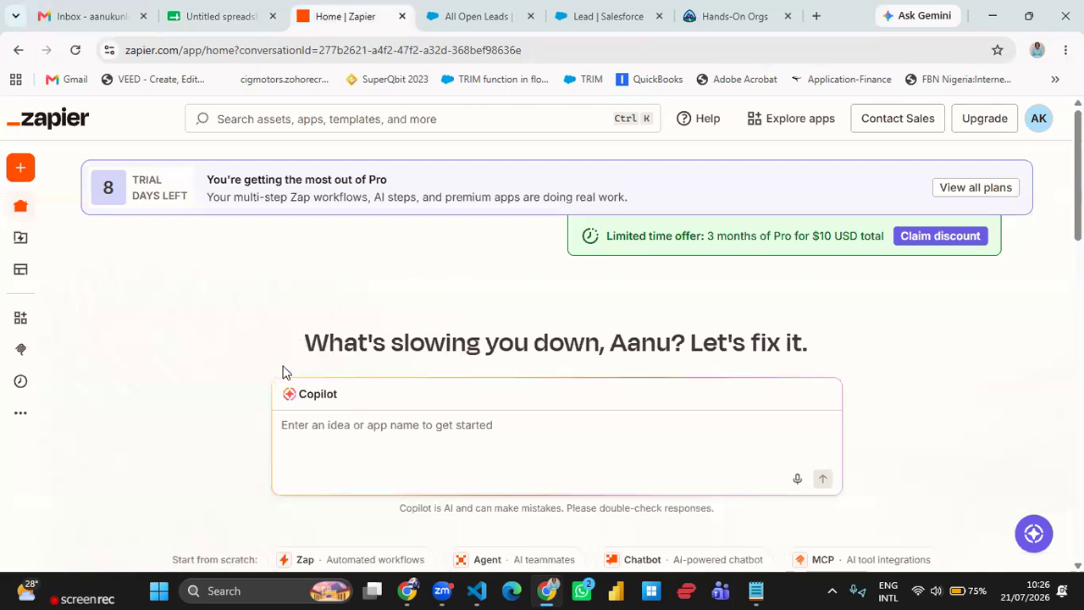
scroll(283, 367, "down", 1)
scroll(359, 378, "up", 1)
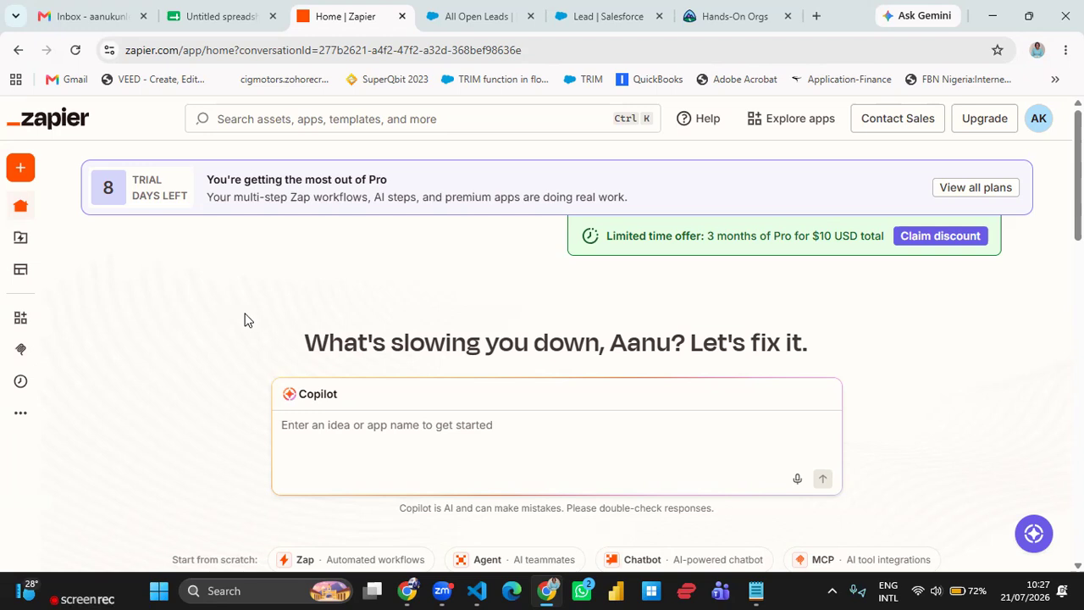
- Close the Tables side panel in the spreadsheet
left_click(222, 26)
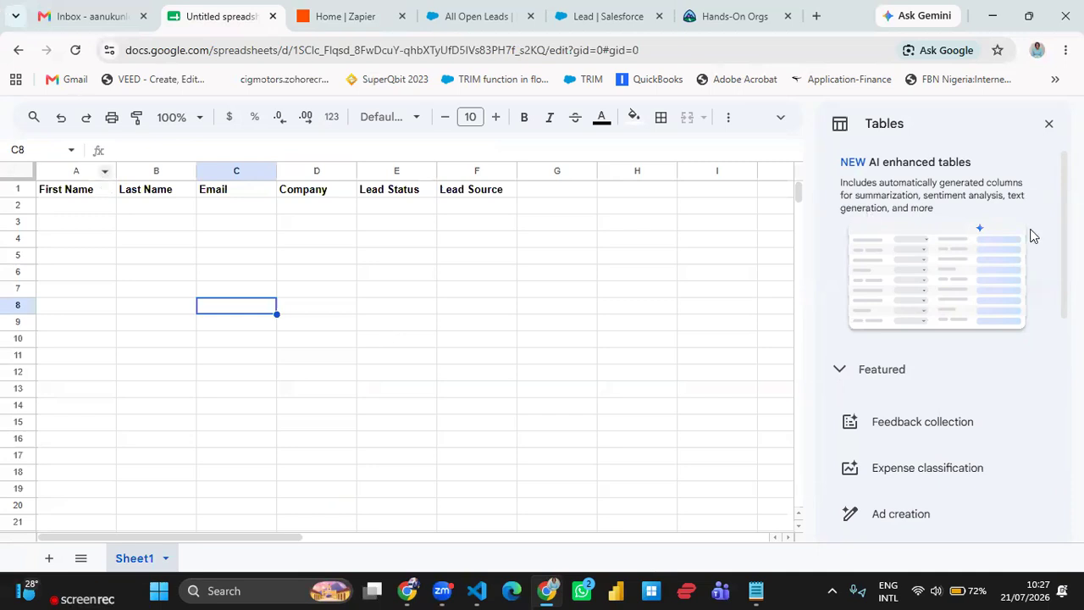
left_click(1049, 124)
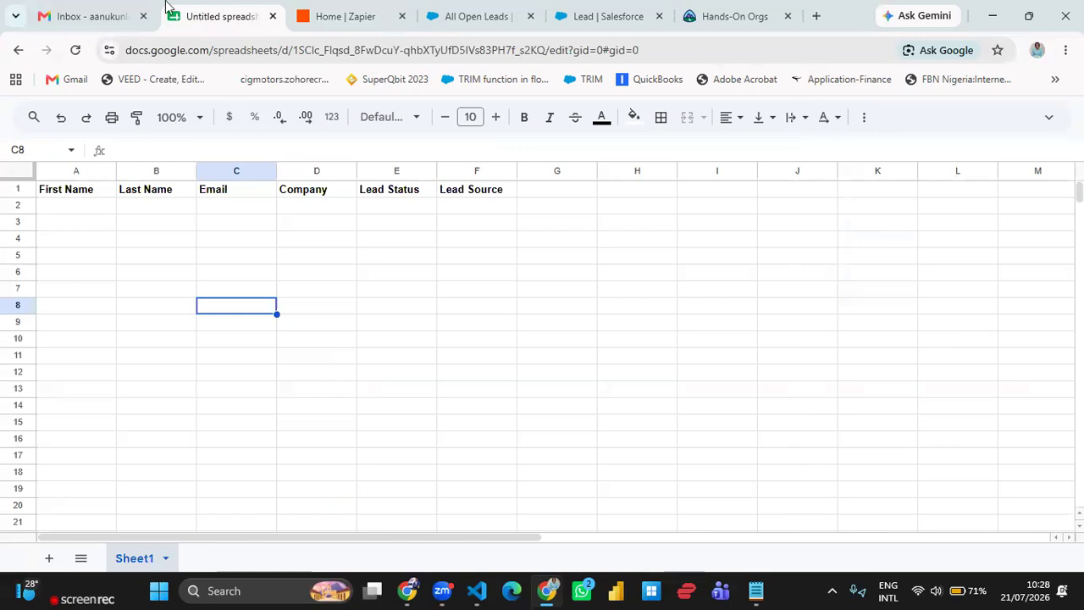
- Rename the untitled spreadsheet to RevOps Google Integration from the Google Sheets home list
left_click(78, 19)
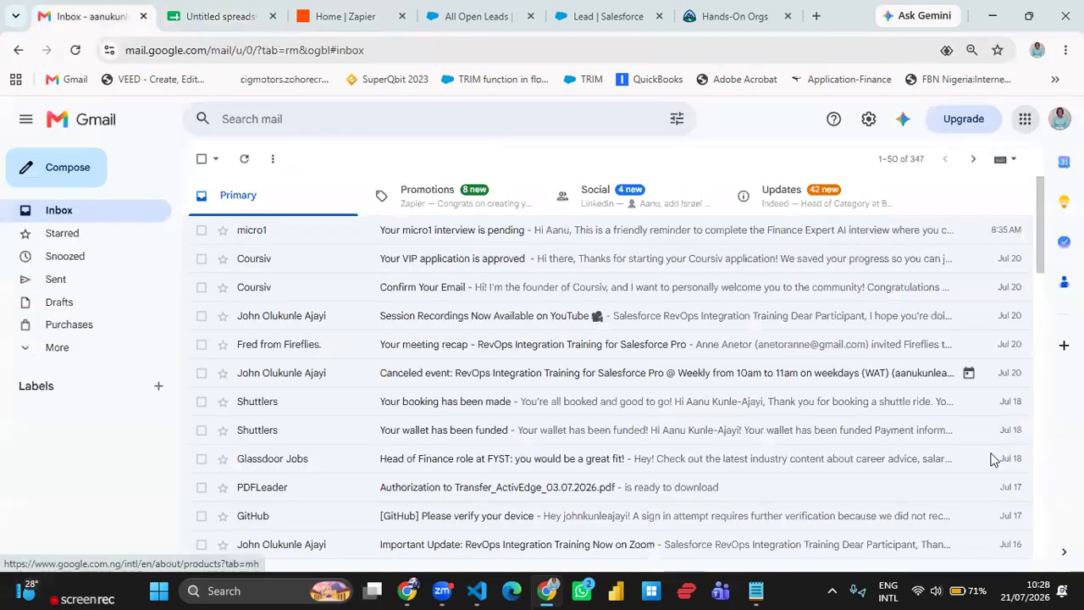
left_click(944, 455)
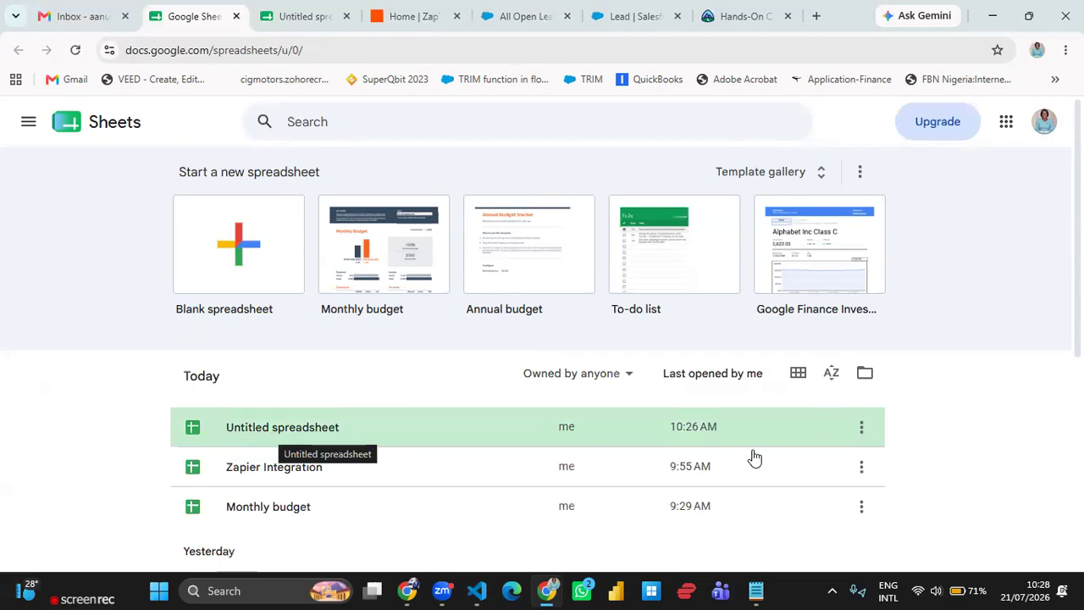
left_click(861, 432)
left_click(856, 294)
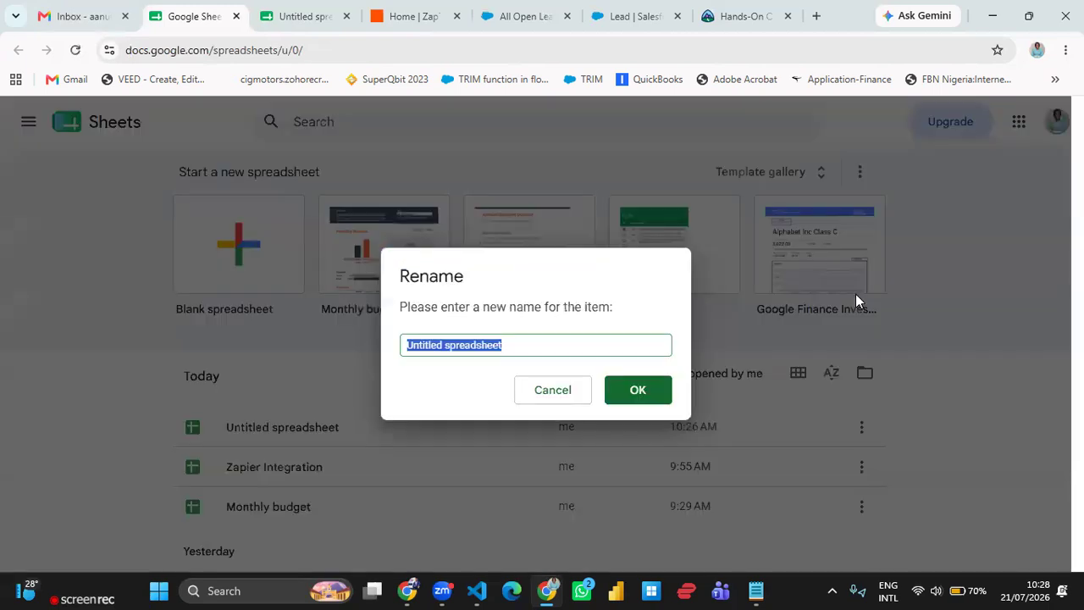
key("BackSpace")
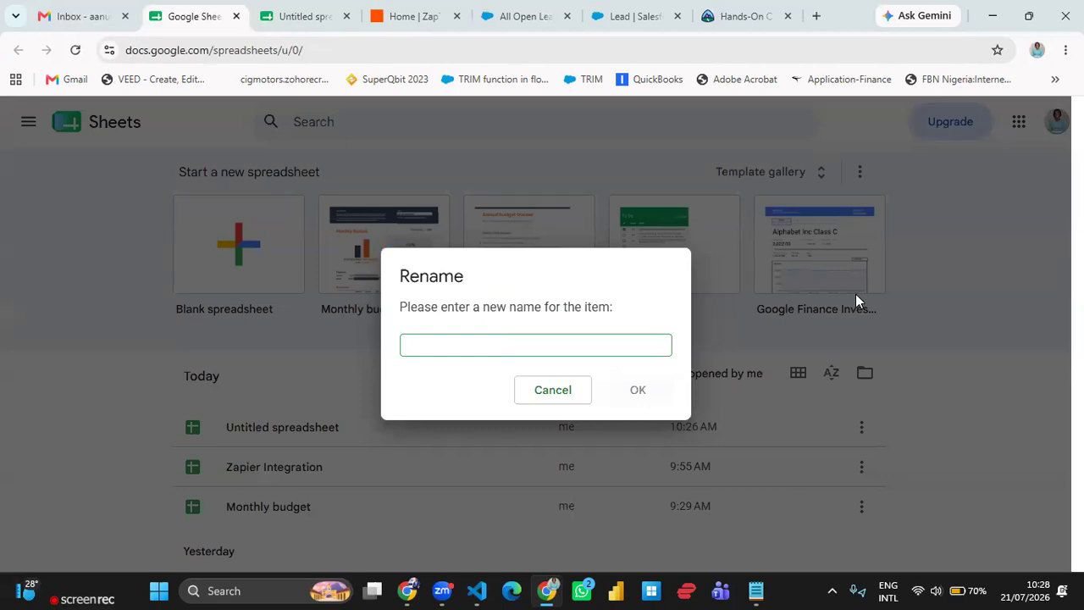
type("RevOps")
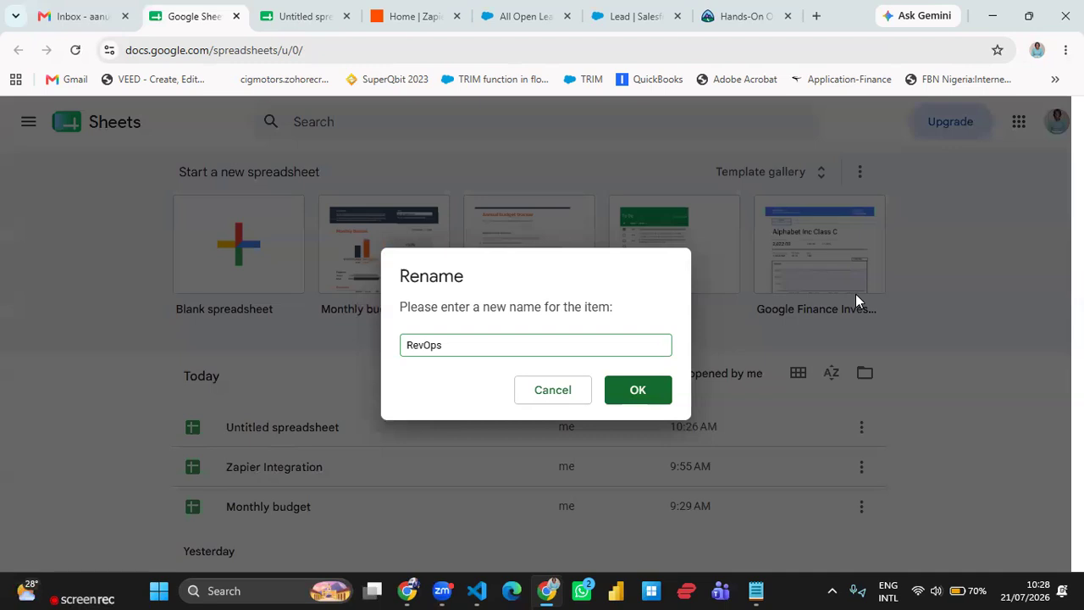
type(" Google Integration")
key("Return")
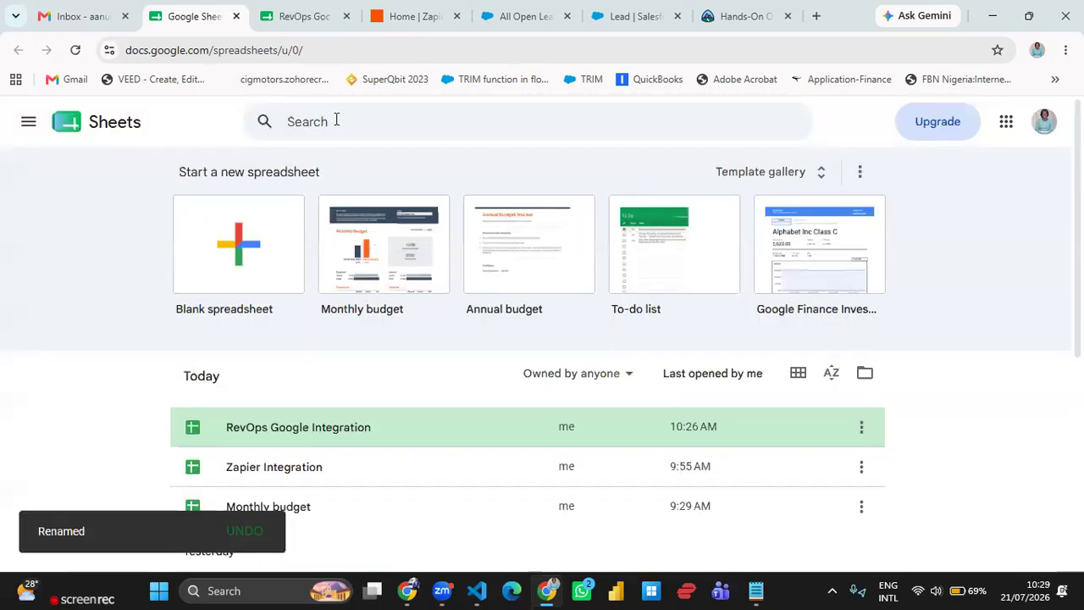
- Open Zapier's Zap workflows list and start creating a new Zap
left_click(318, 24)
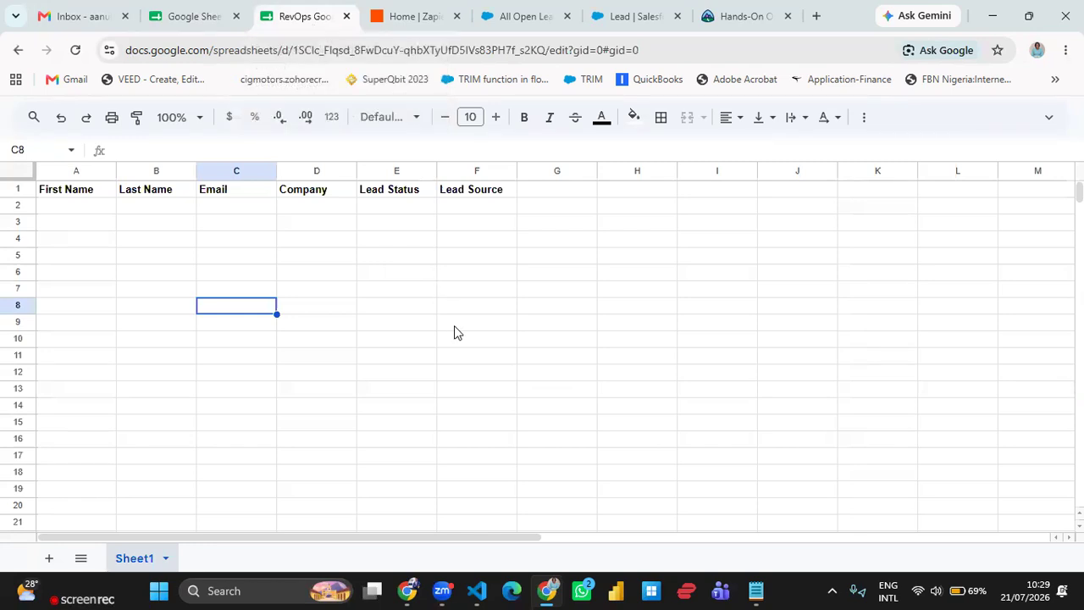
left_click(414, 23)
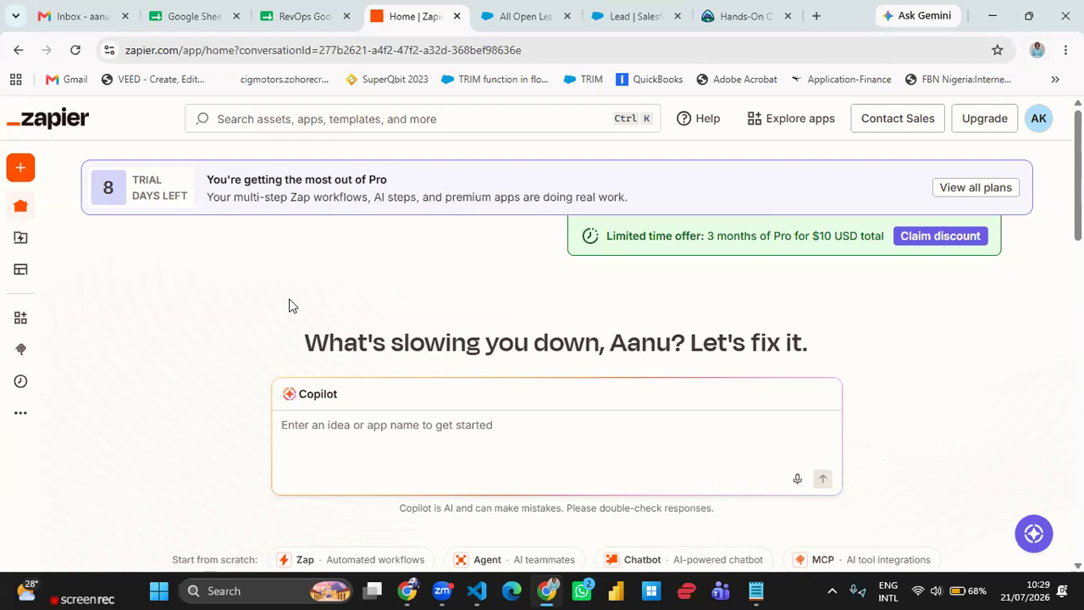
mouse_move(26, 251)
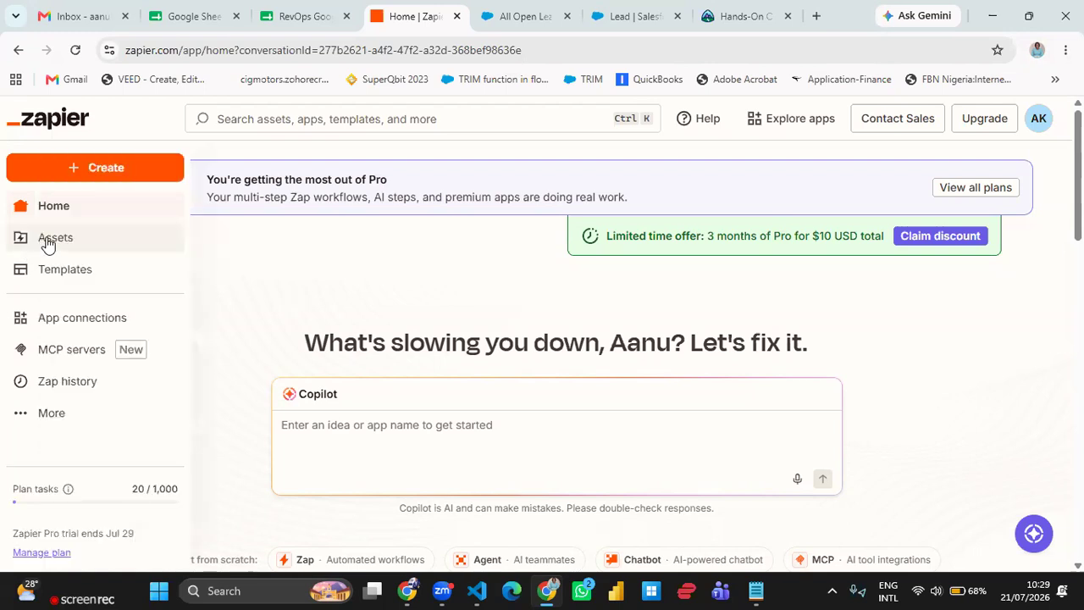
left_click(48, 241)
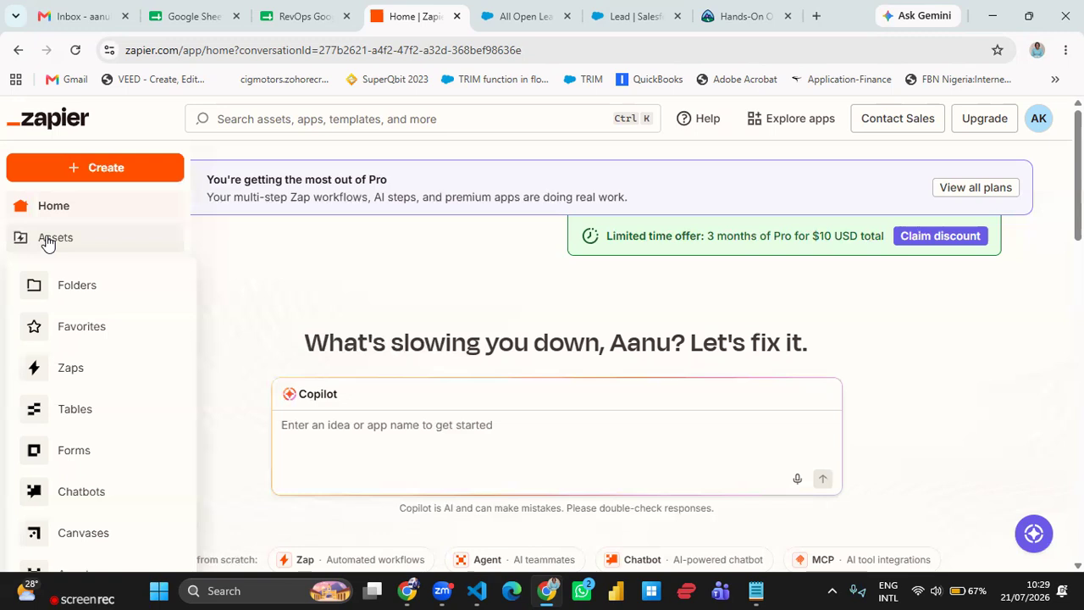
left_click(72, 369)
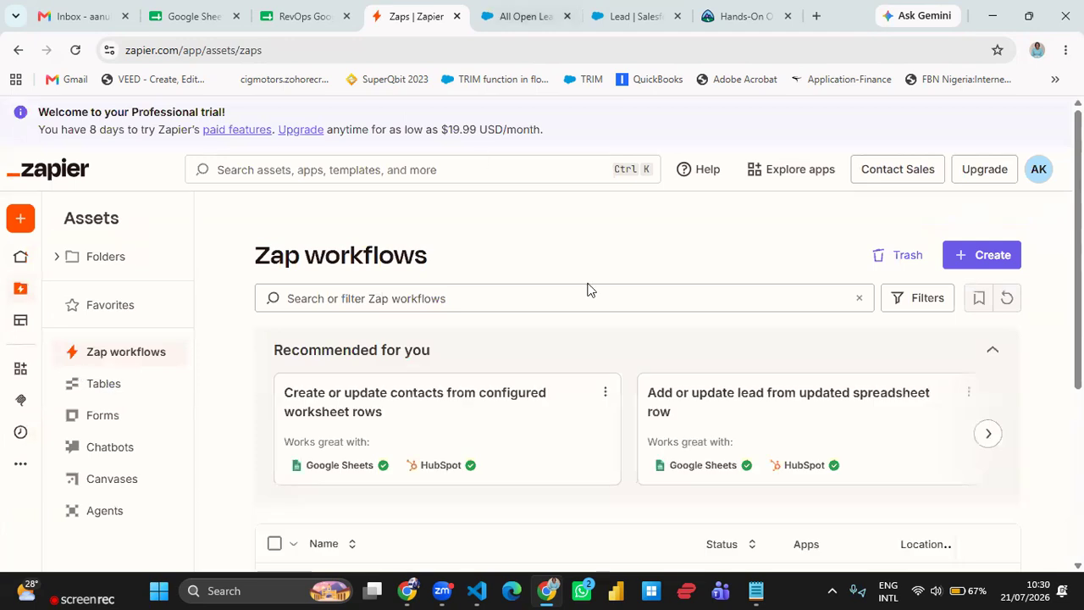
scroll(583, 276, "down", 3)
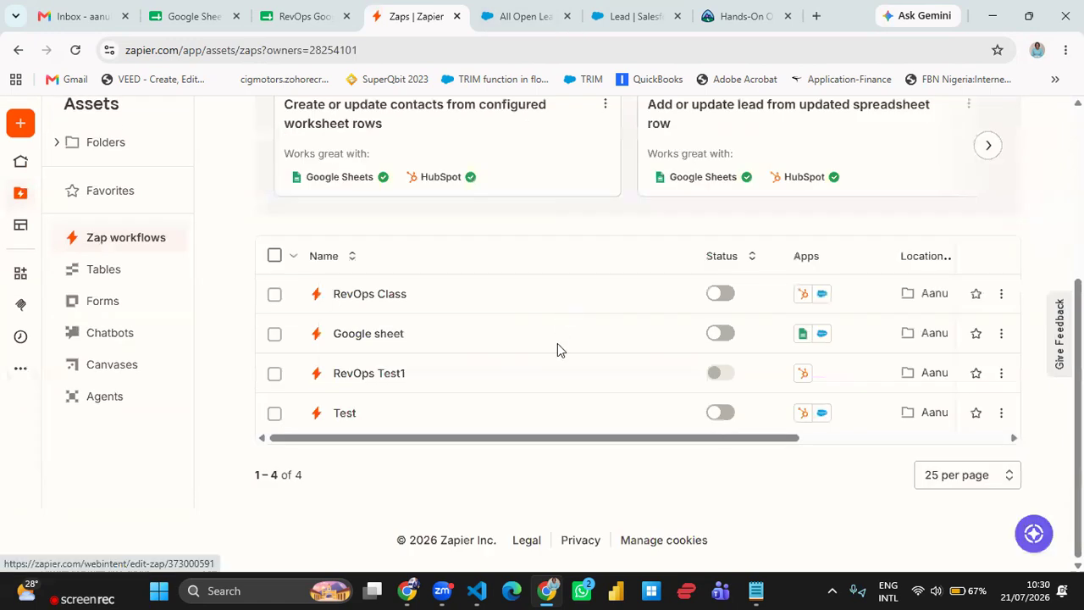
scroll(557, 350, "up", 2)
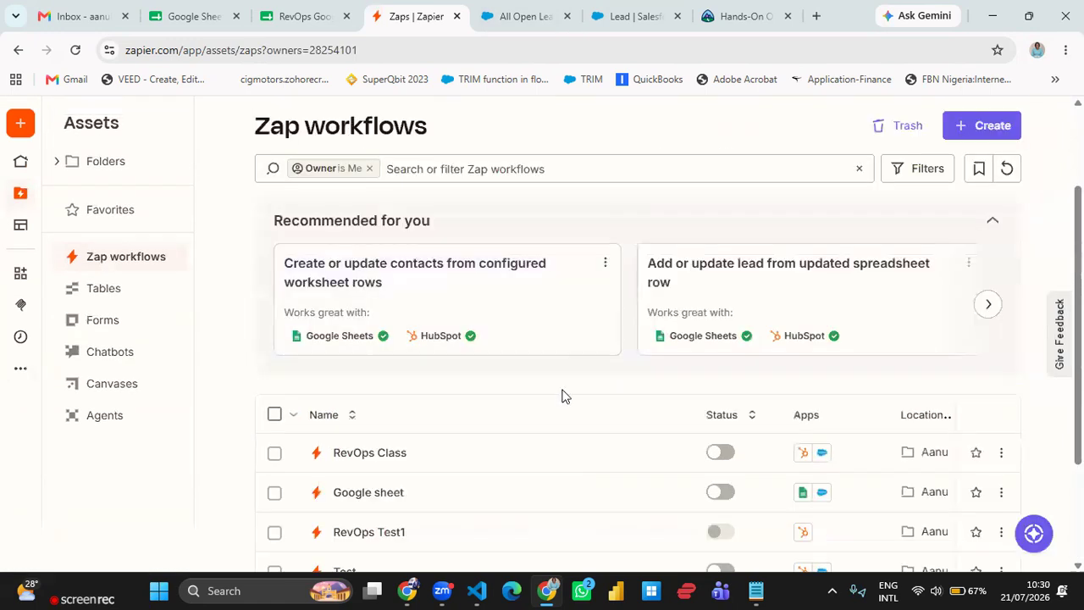
left_click(983, 134)
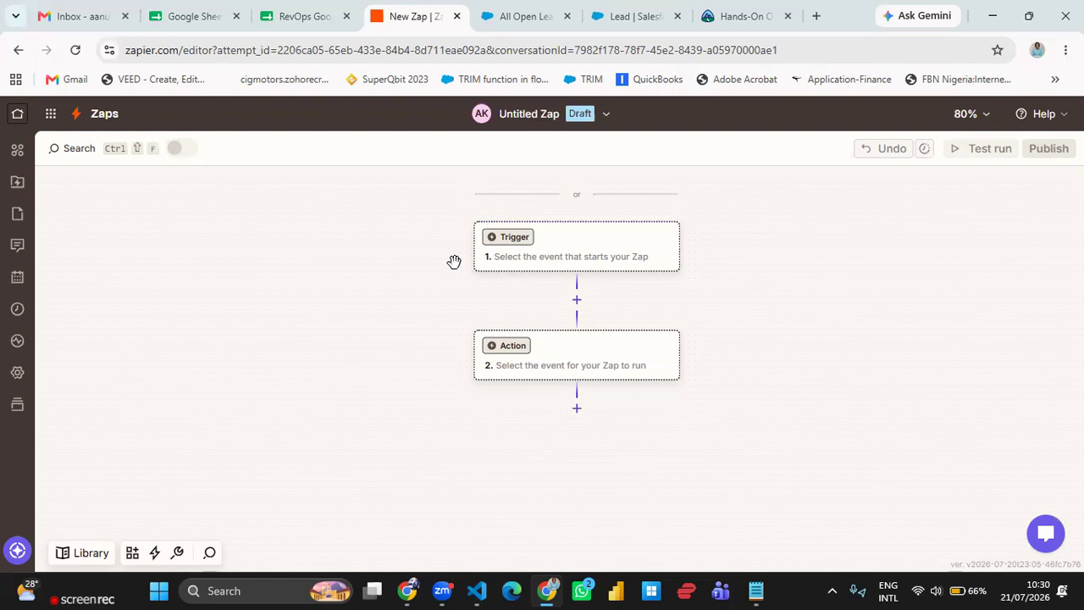
- Rename the new Zap to Google-Salesforce
left_click(545, 116)
left_click(520, 157)
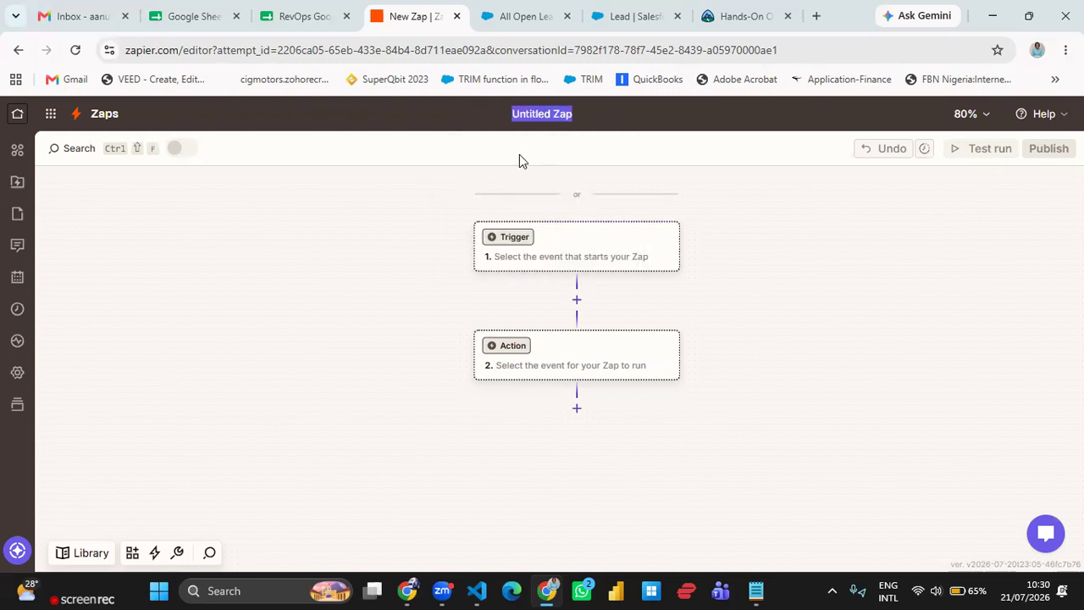
type("Google-Sales")
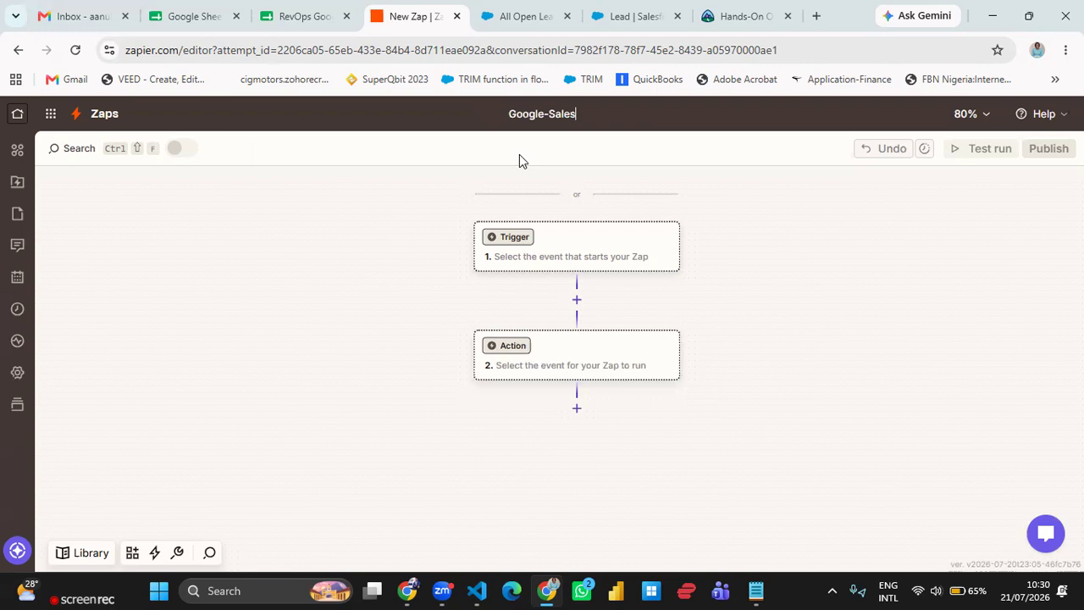
type("force")
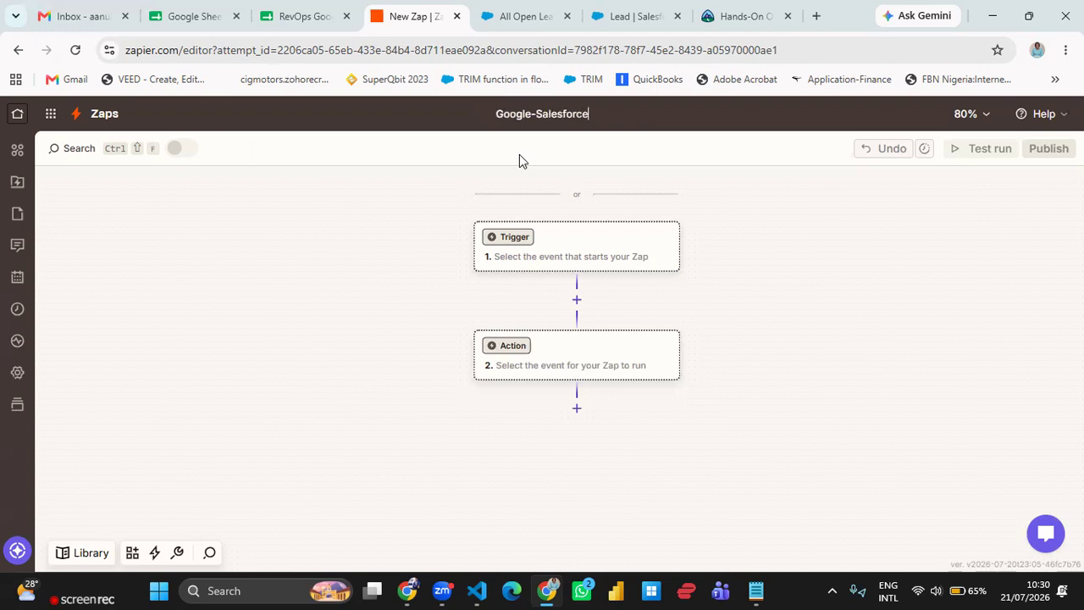
key("Return")
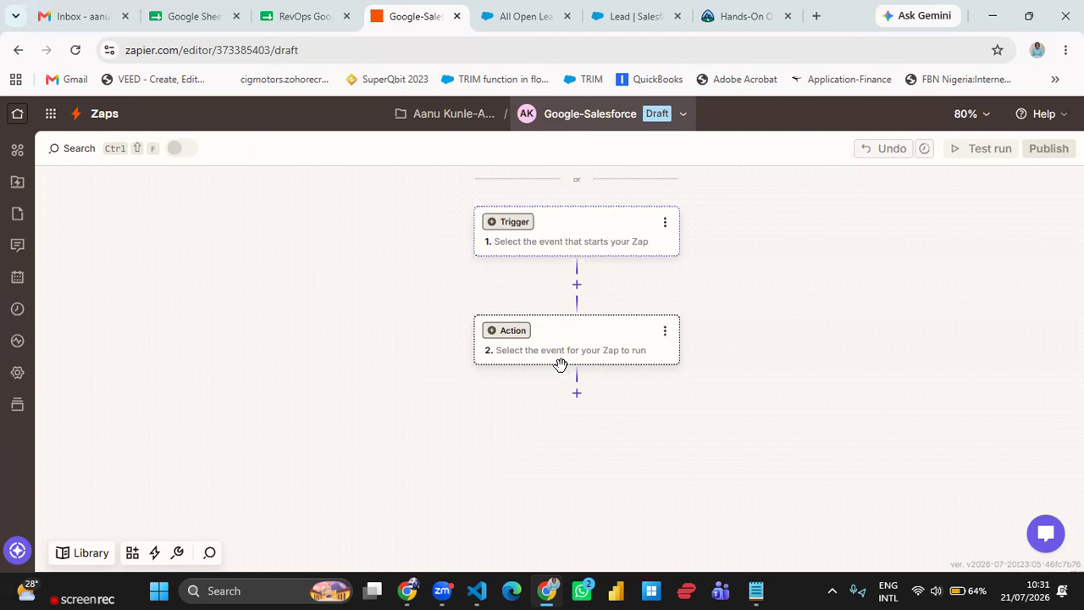
- Set the Zap's trigger app to Google Sheets, replacing the accidentally picked Google Forms
left_click(602, 237)
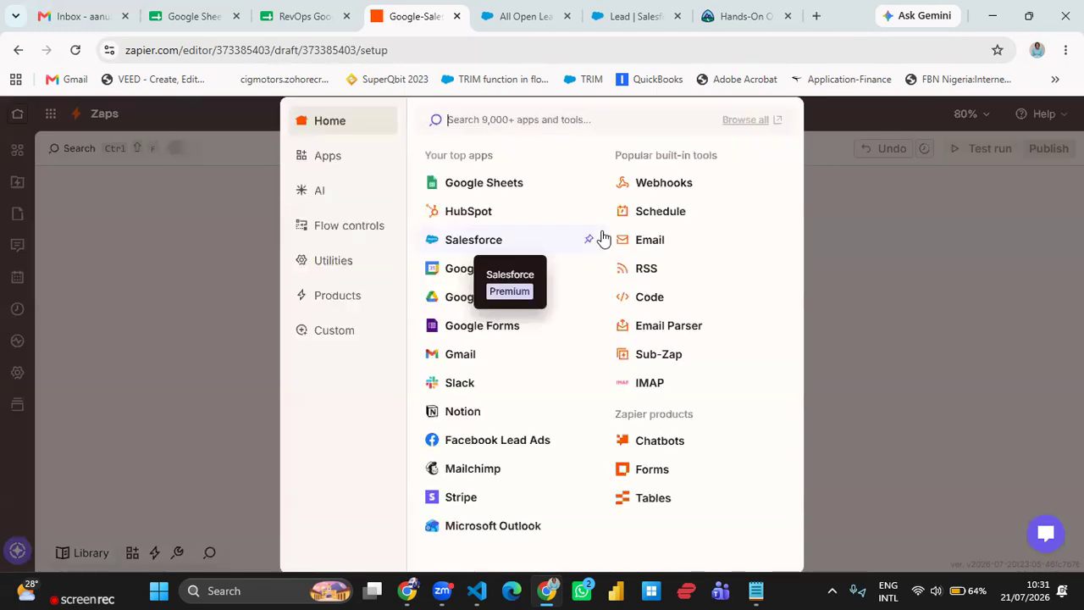
left_click(542, 323)
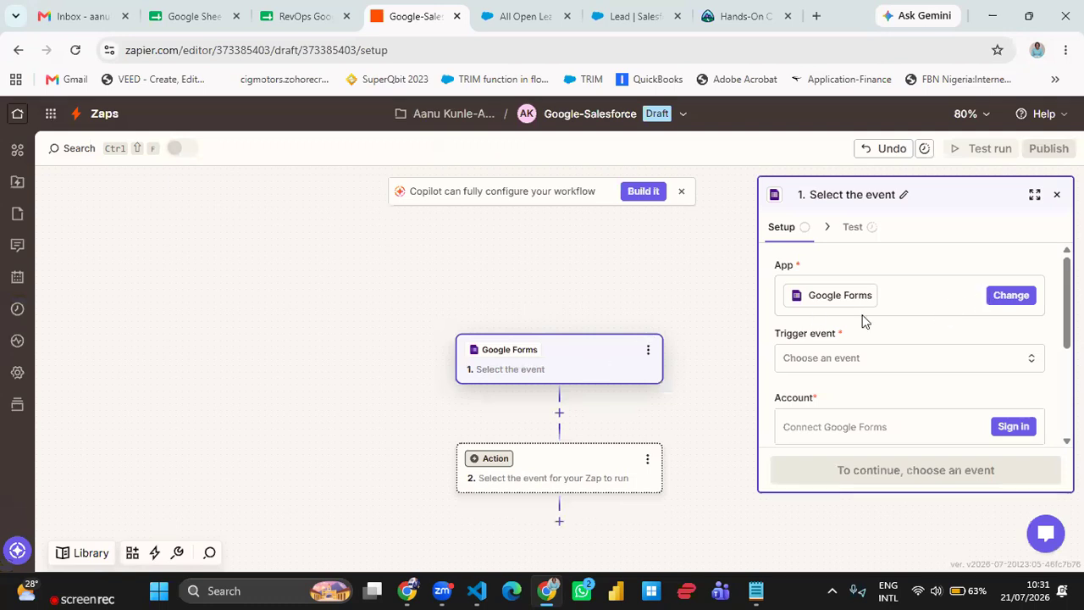
left_click(1022, 296)
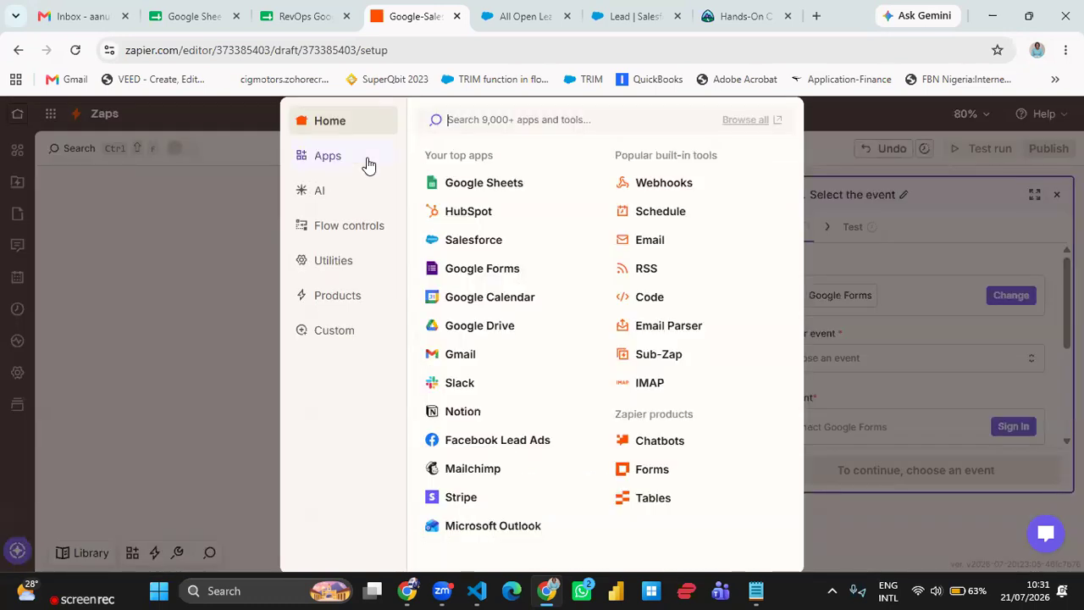
type("google she")
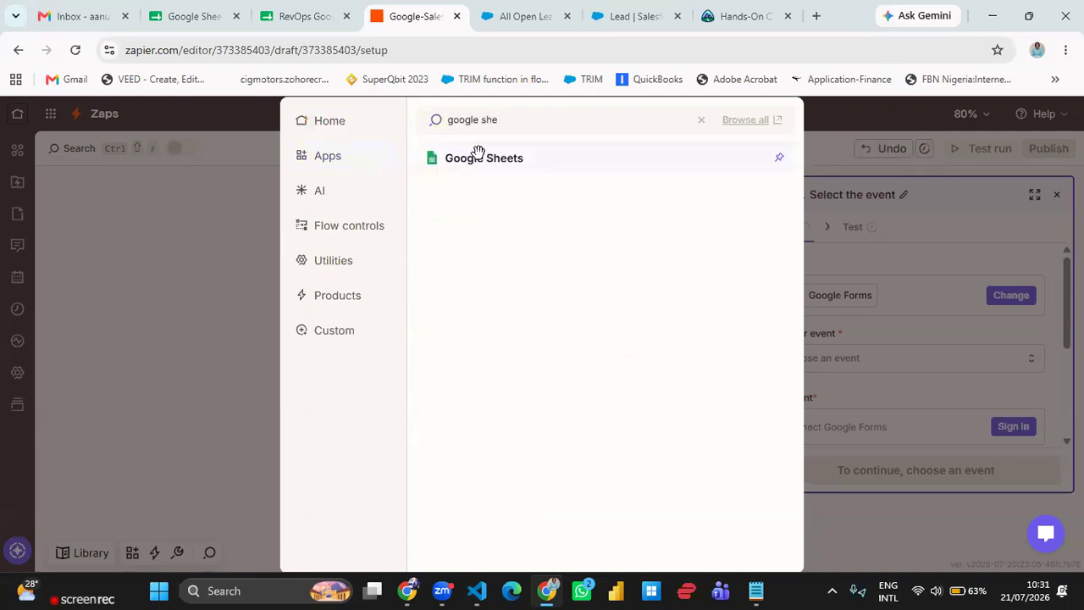
left_click(480, 158)
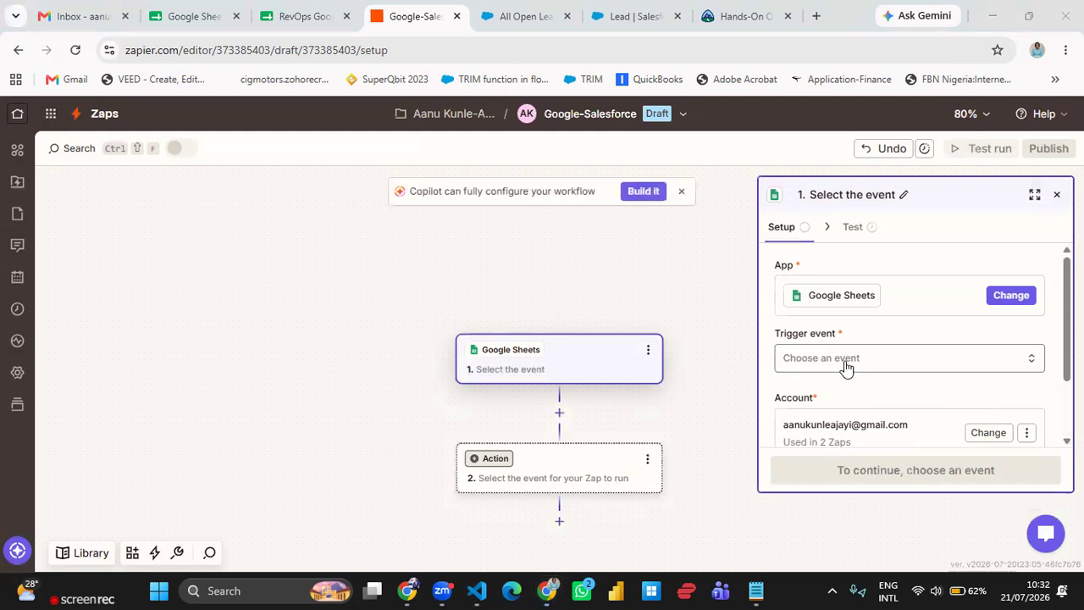
- Choose New Spreadsheet Row as the Google Sheets trigger event
left_click(801, 365)
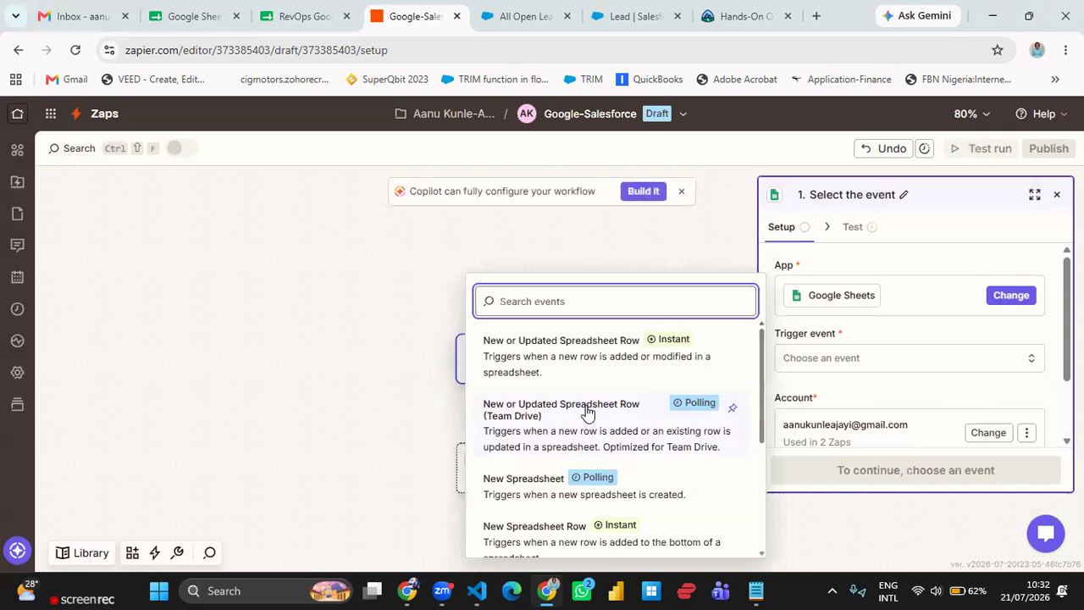
scroll(585, 417, "down", 1)
scroll(581, 449, "down", 1)
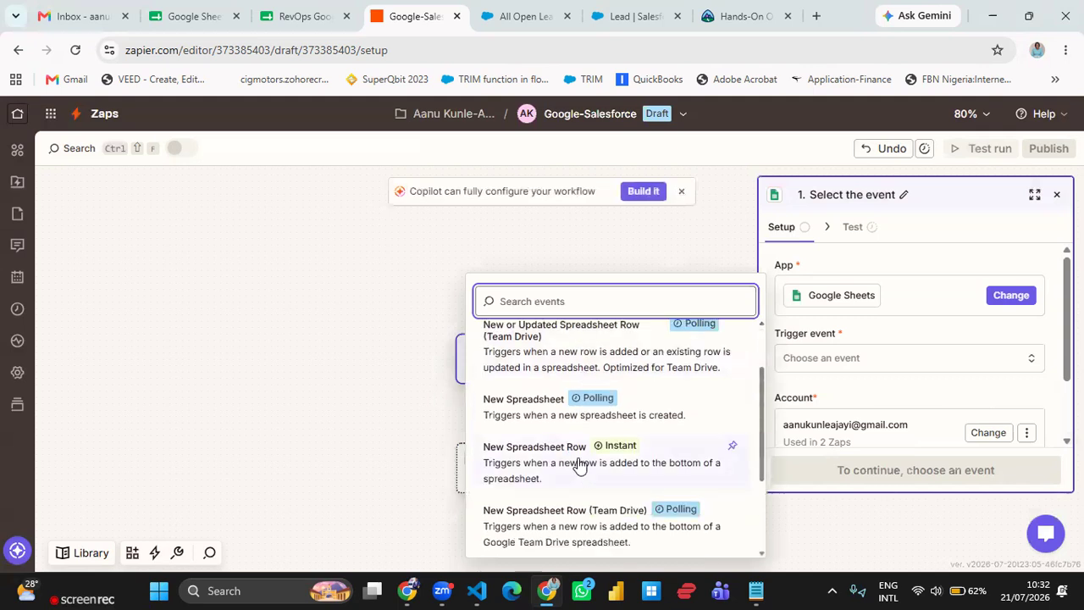
left_click(580, 464)
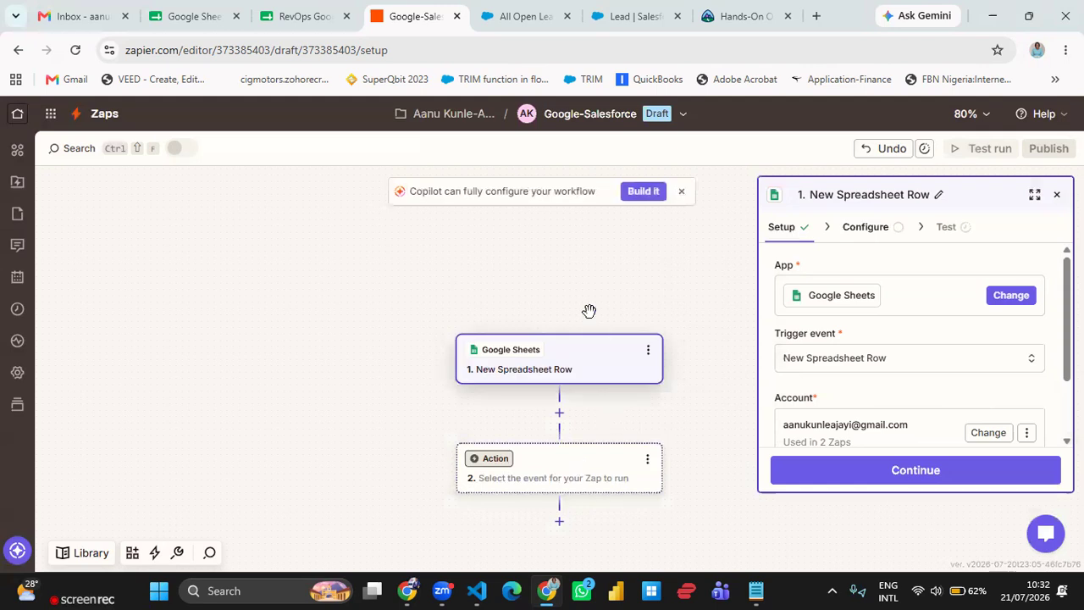
- Reconnect the Google Sheets account for the trigger, signing in with the existing Google account
left_click(304, 16)
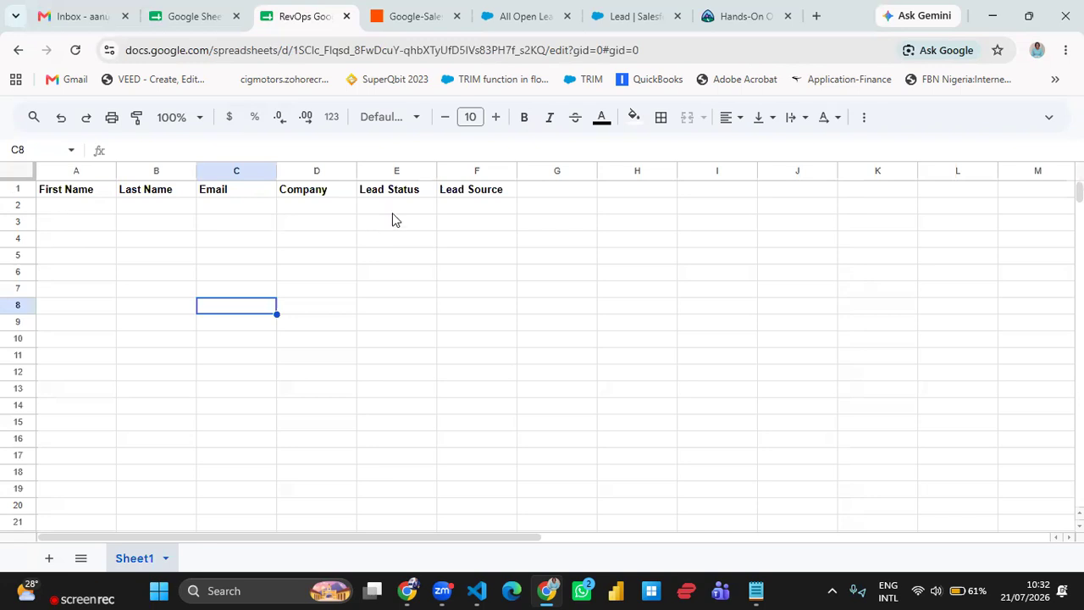
left_click(430, 22)
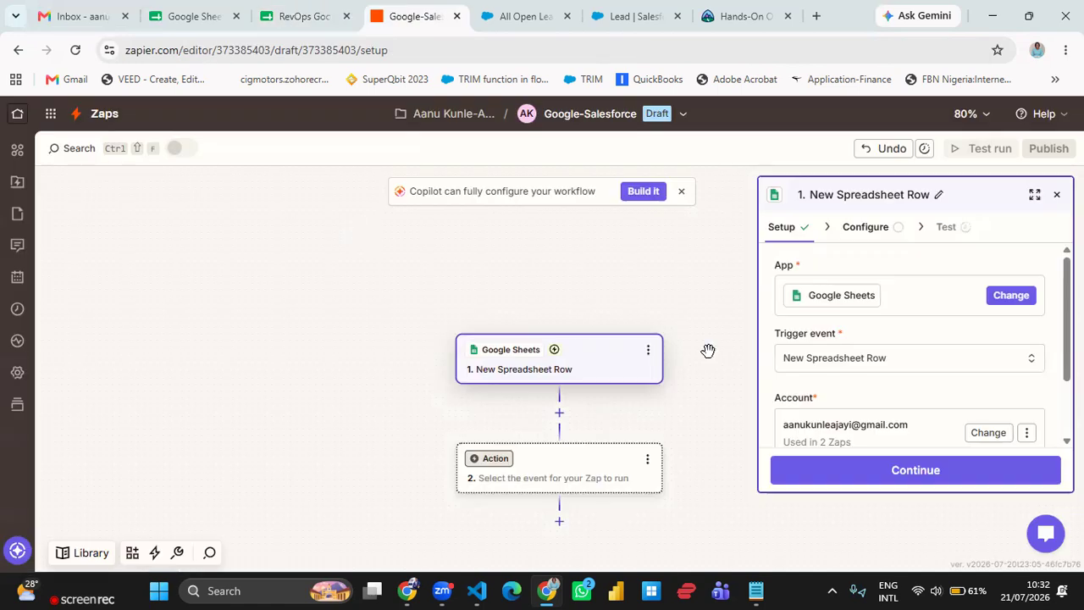
scroll(923, 330, "down", 2)
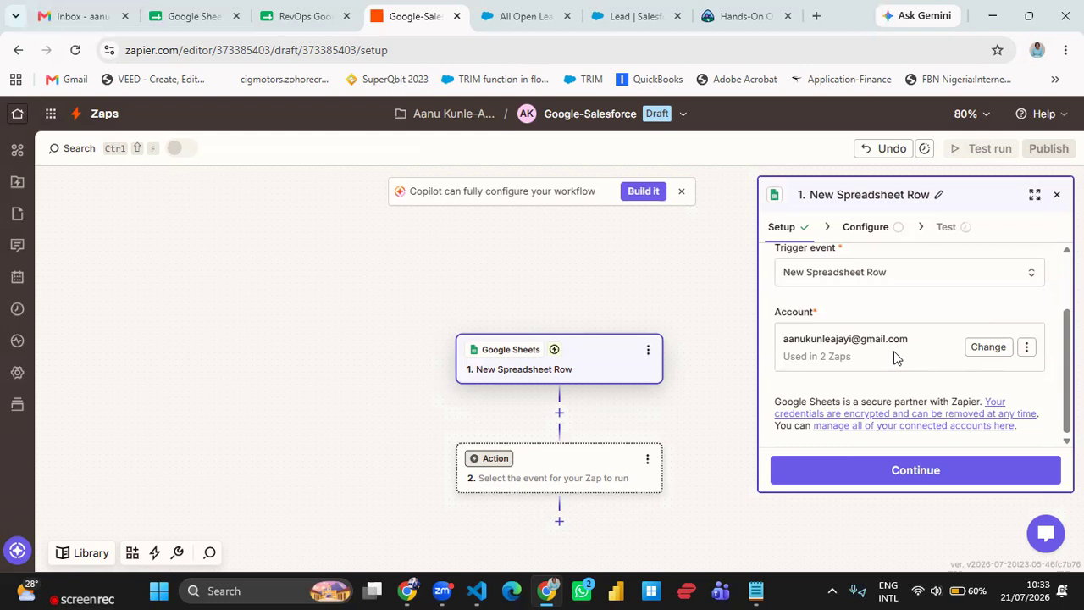
left_click(1026, 351)
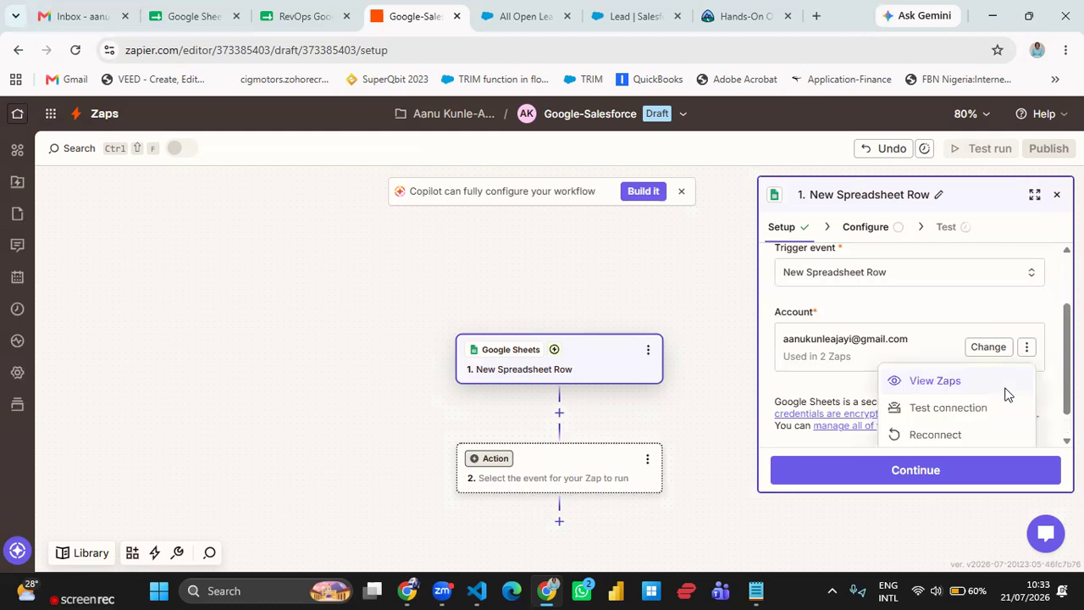
left_click(957, 429)
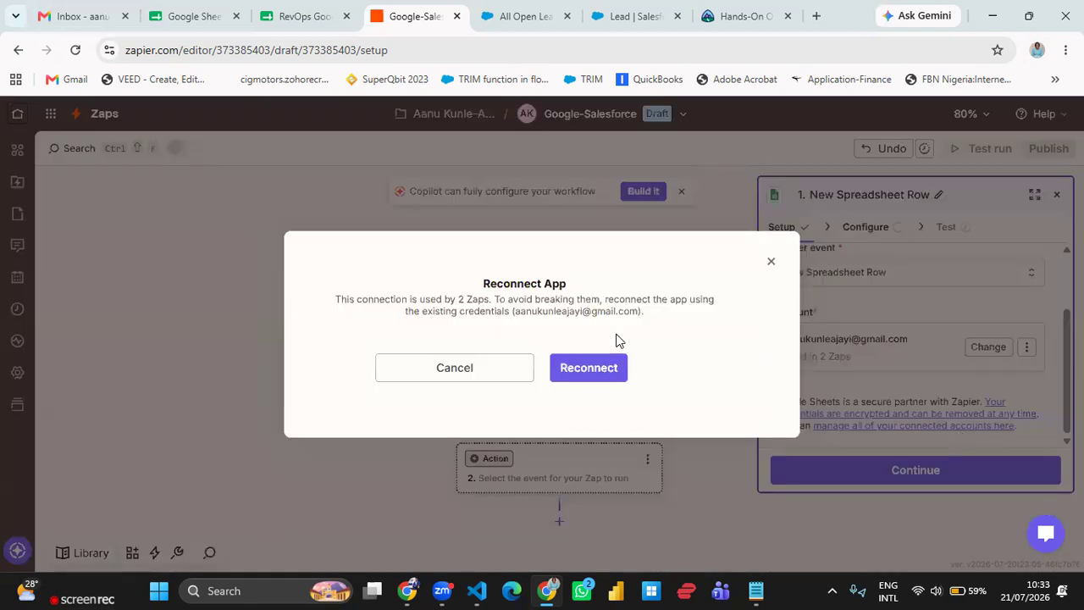
left_click(589, 368)
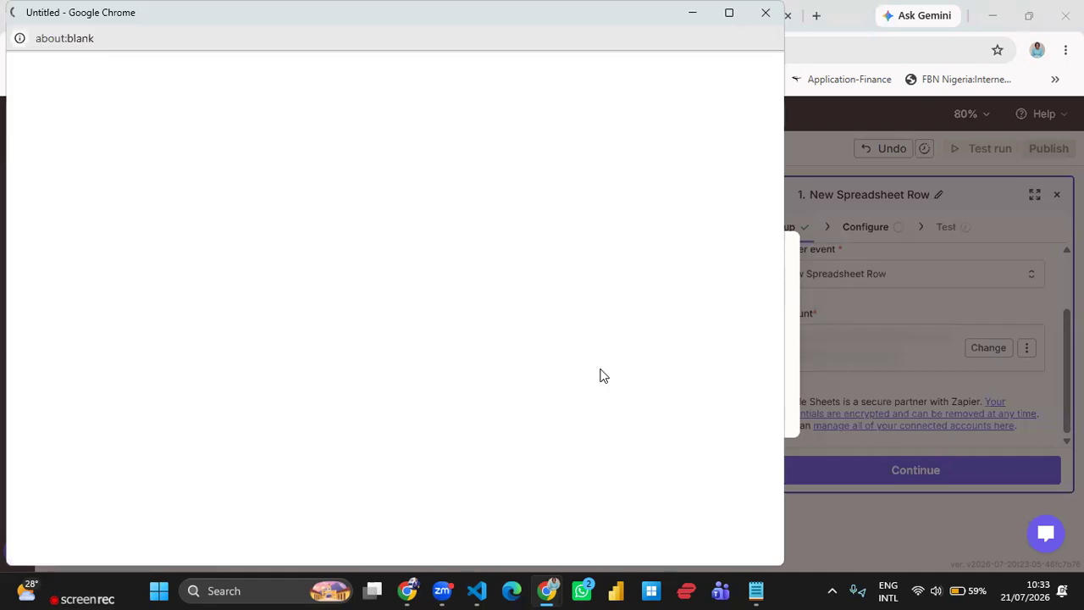
left_click(416, 275)
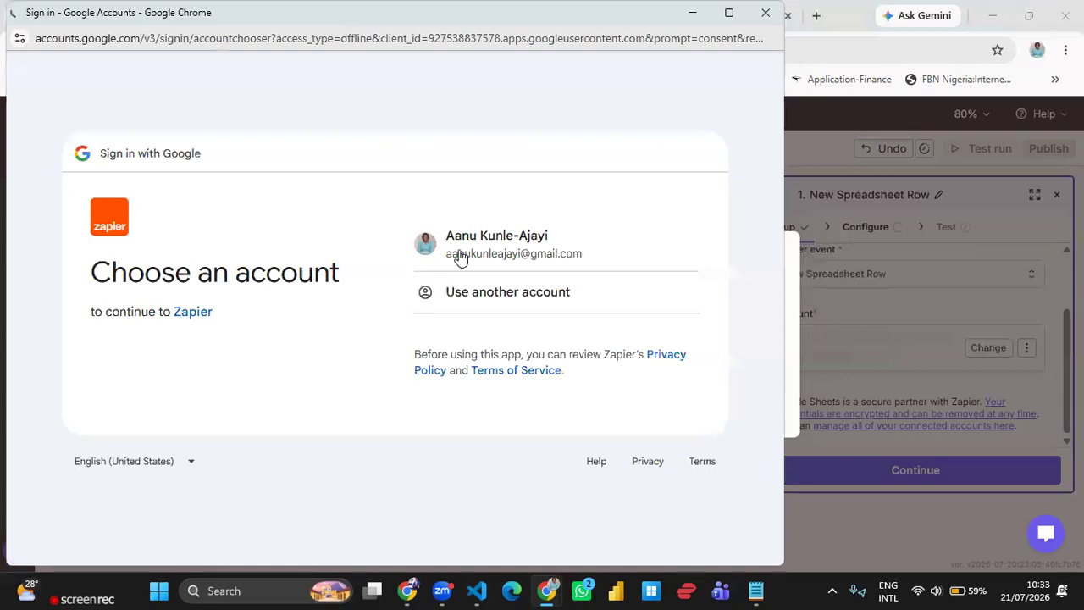
left_click(462, 254)
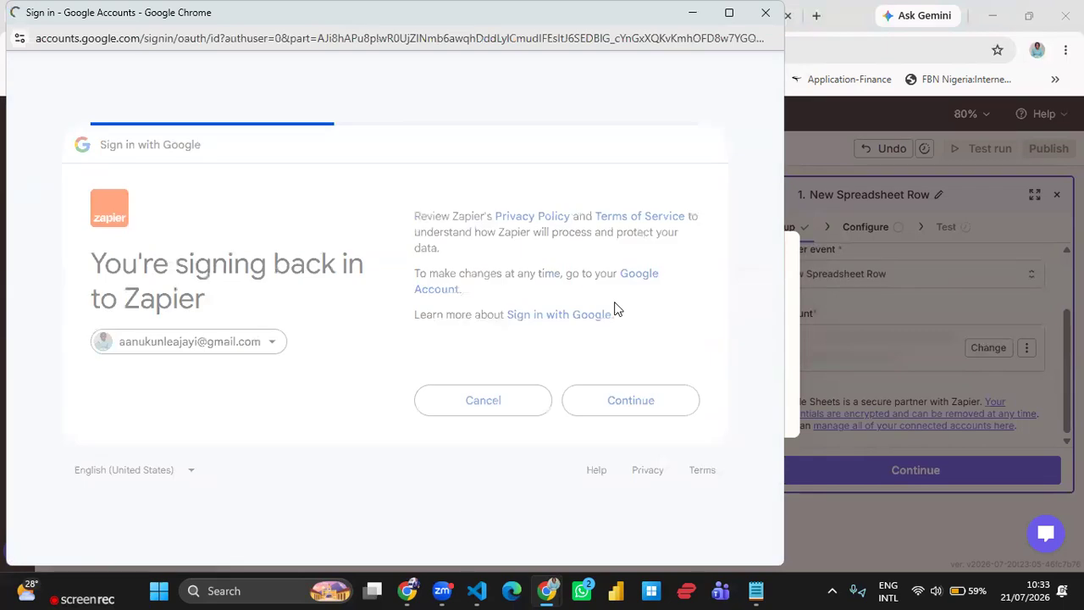
left_click(639, 483)
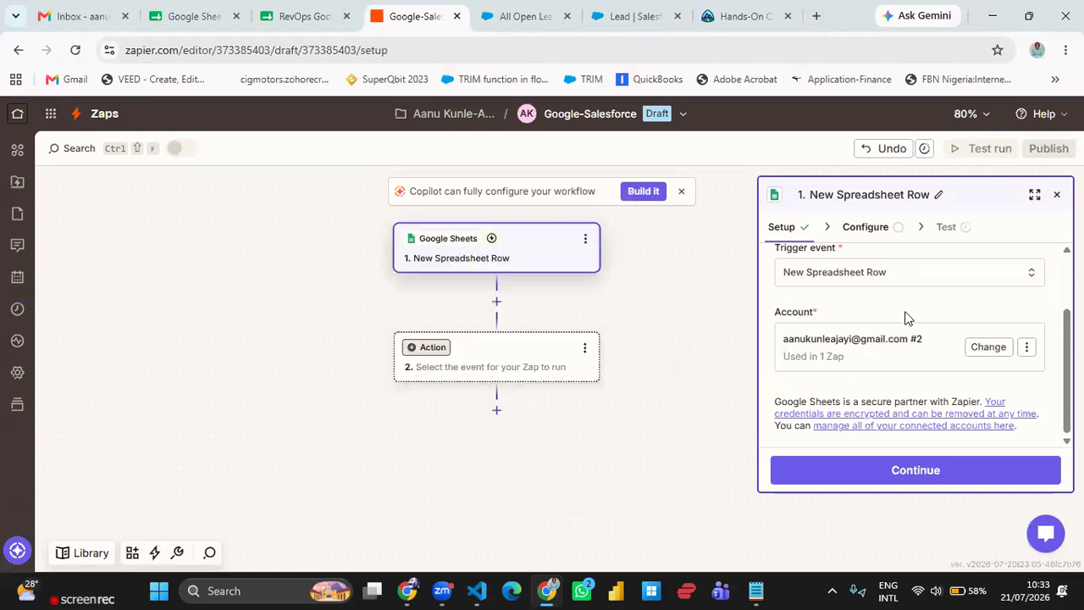
- Proceed to the trigger configuration and select the RevOps Google Integration spreadsheet and worksheet Sheet1
scroll(904, 317, "up", 2)
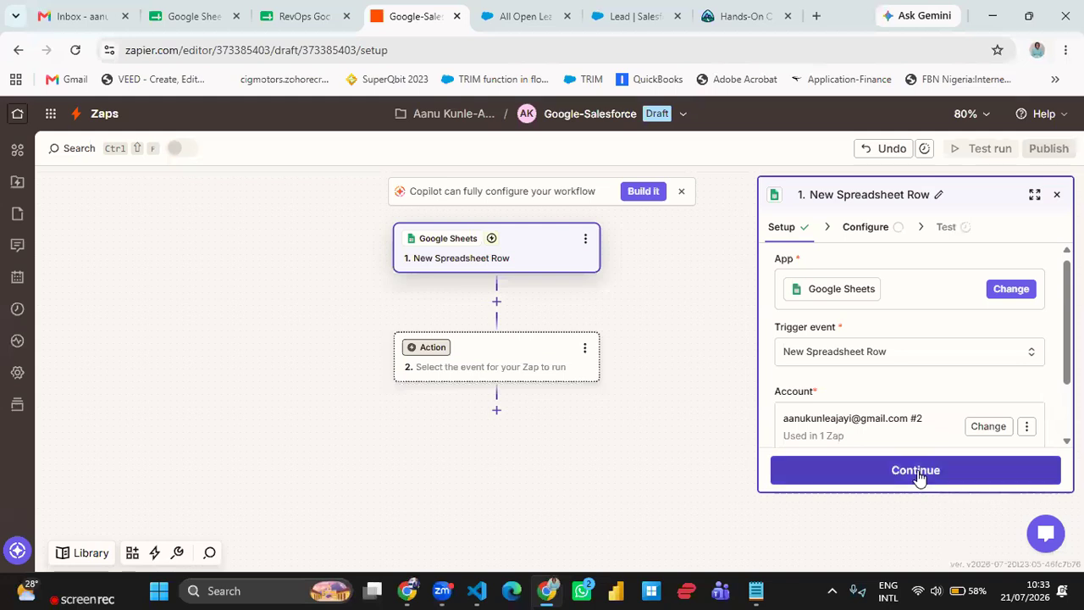
scroll(927, 419, "down", 1)
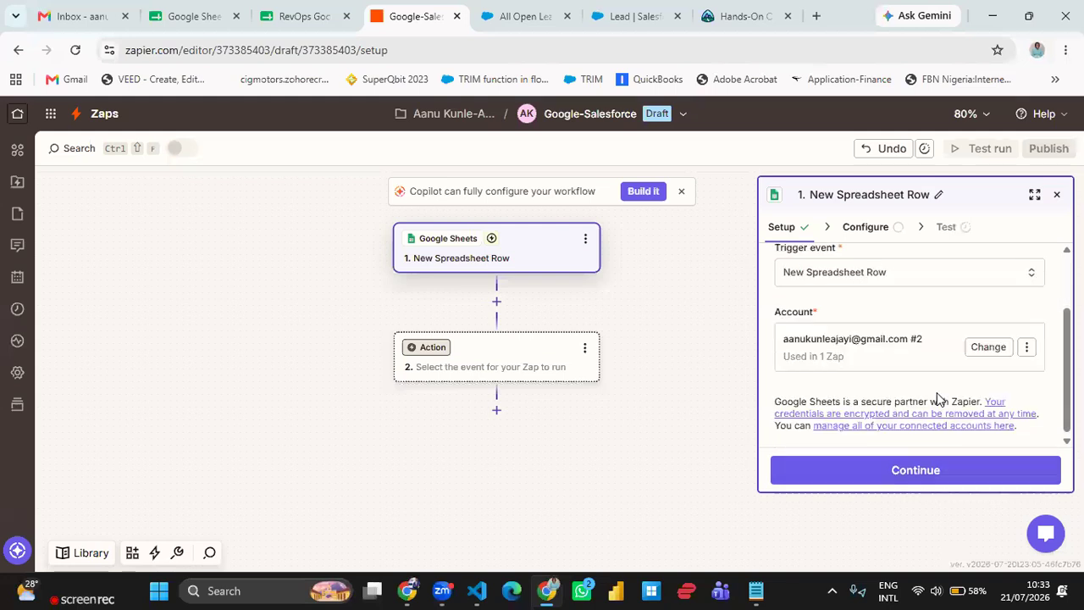
left_click(940, 478)
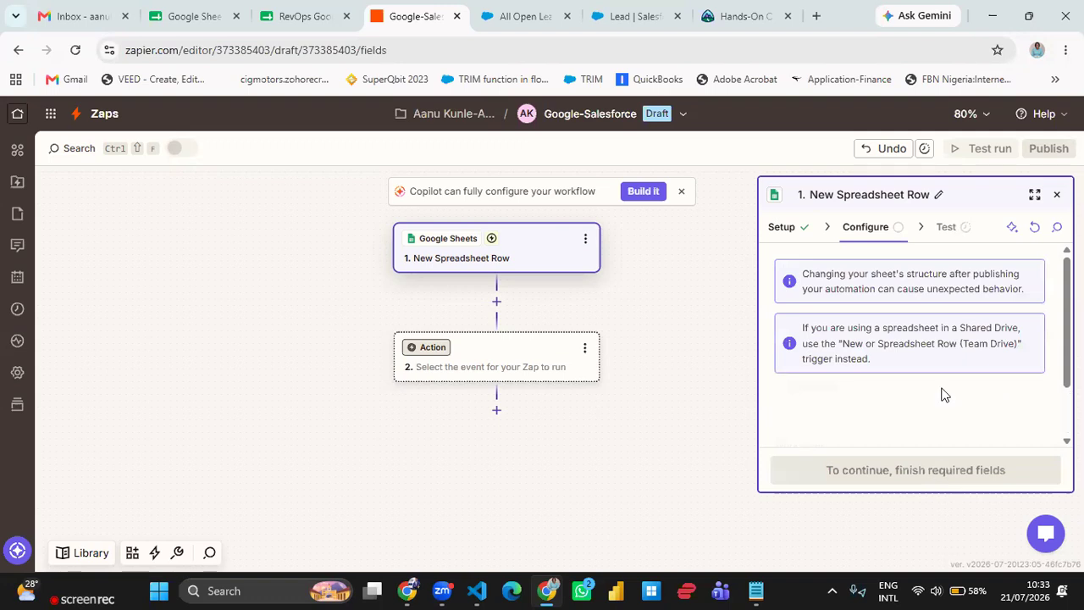
scroll(956, 360, "down", 1)
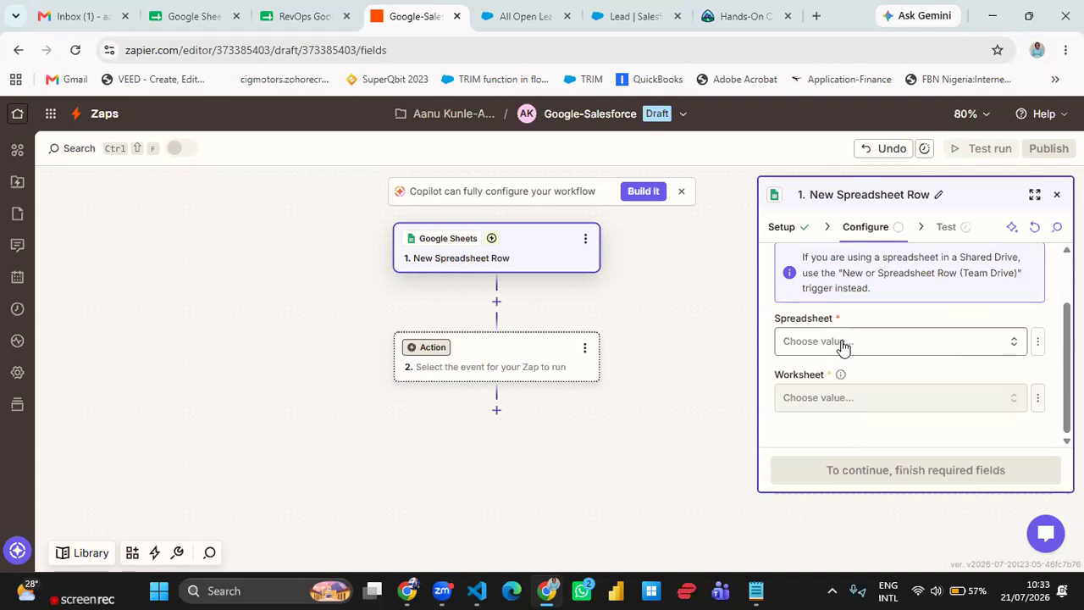
left_click(301, 16)
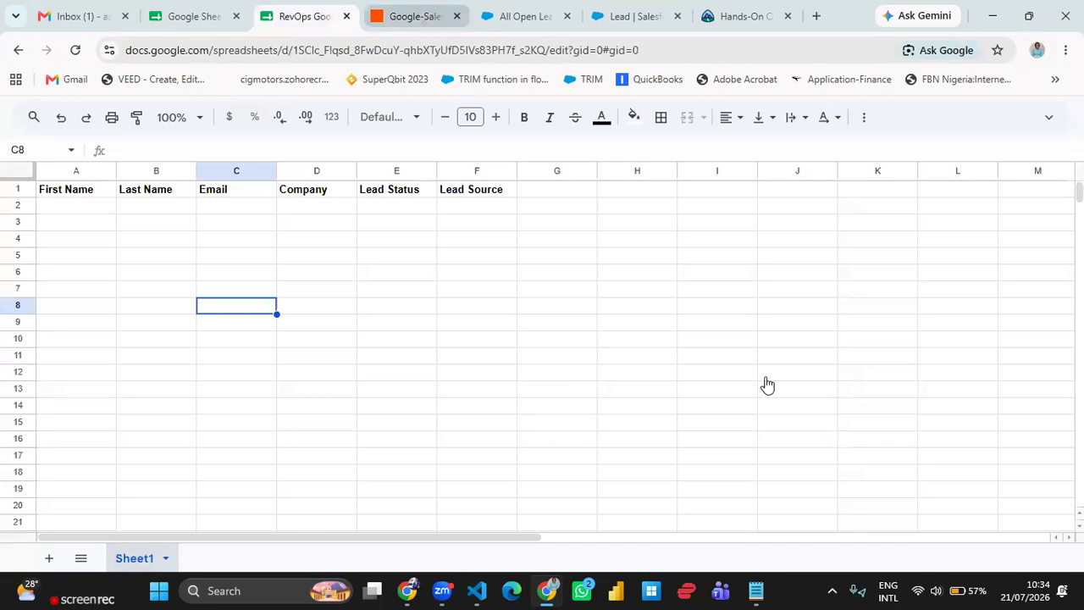
key("ctrl+Tab")
left_click(834, 346)
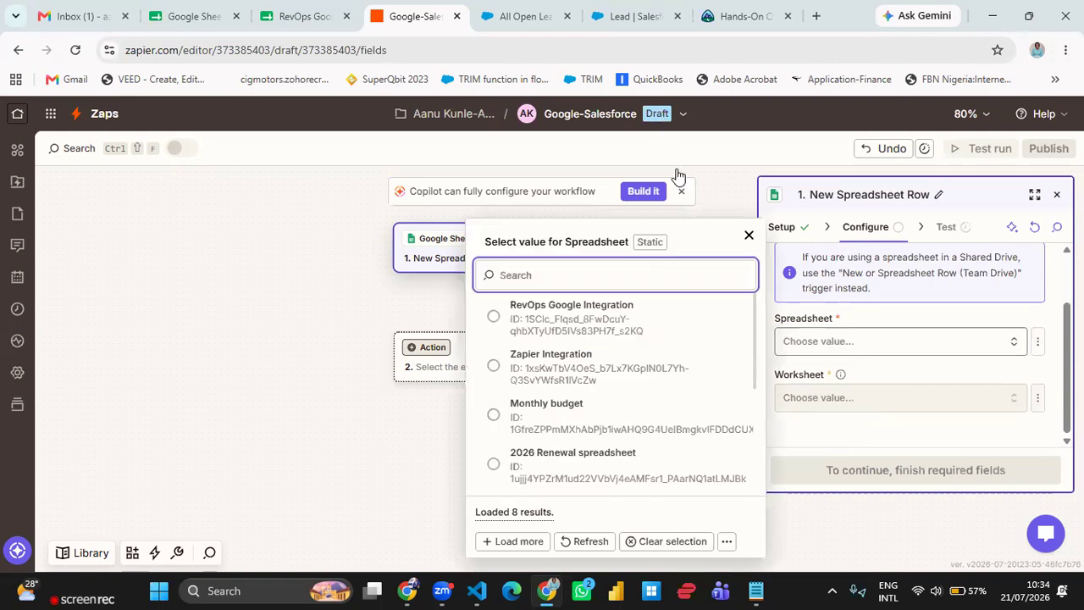
left_click(565, 332)
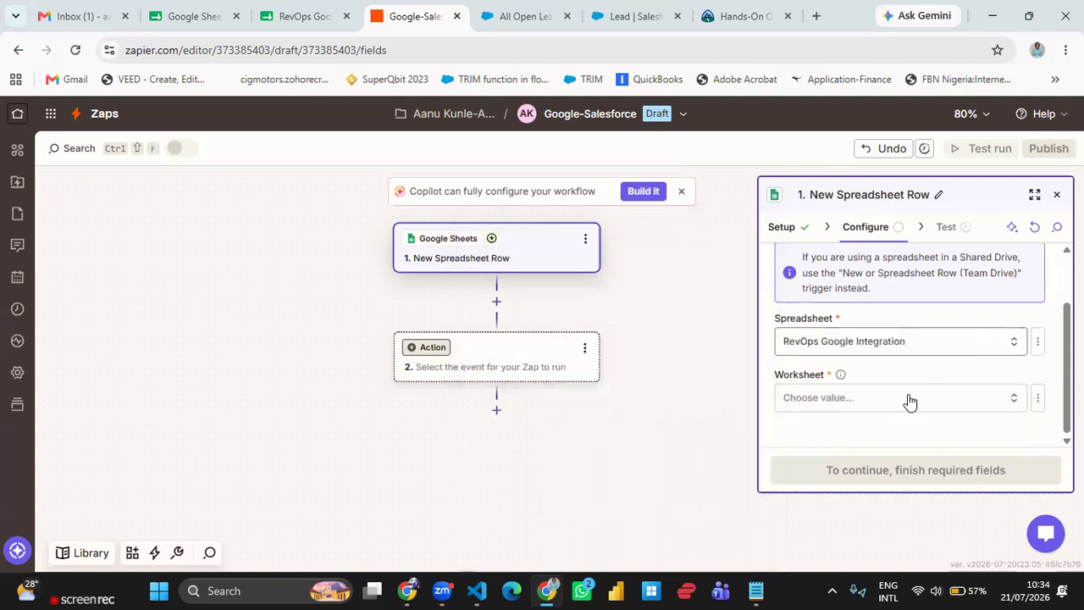
left_click(850, 409)
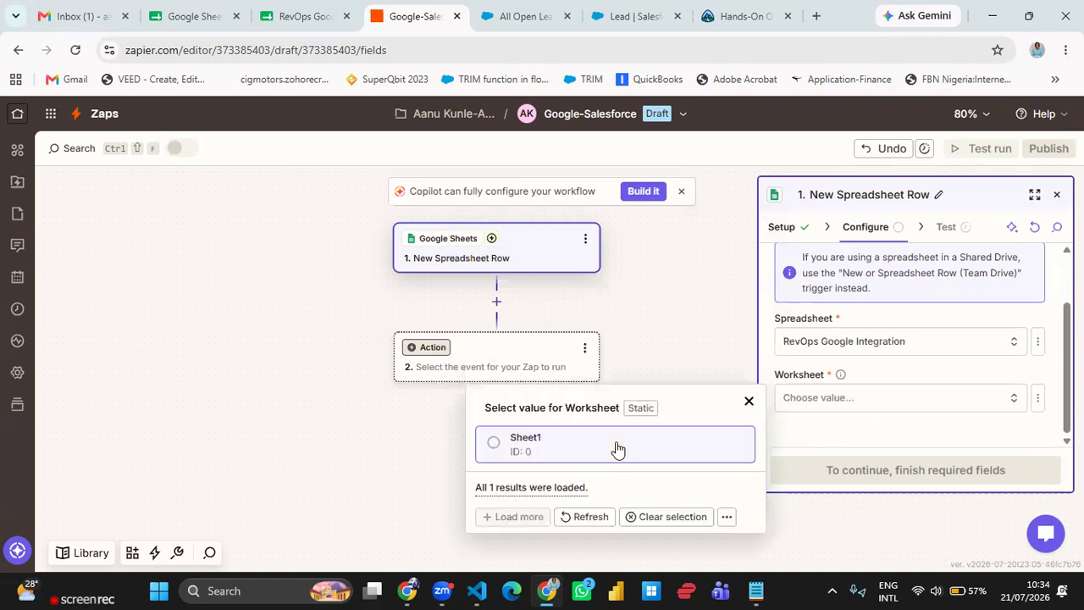
left_click(616, 449)
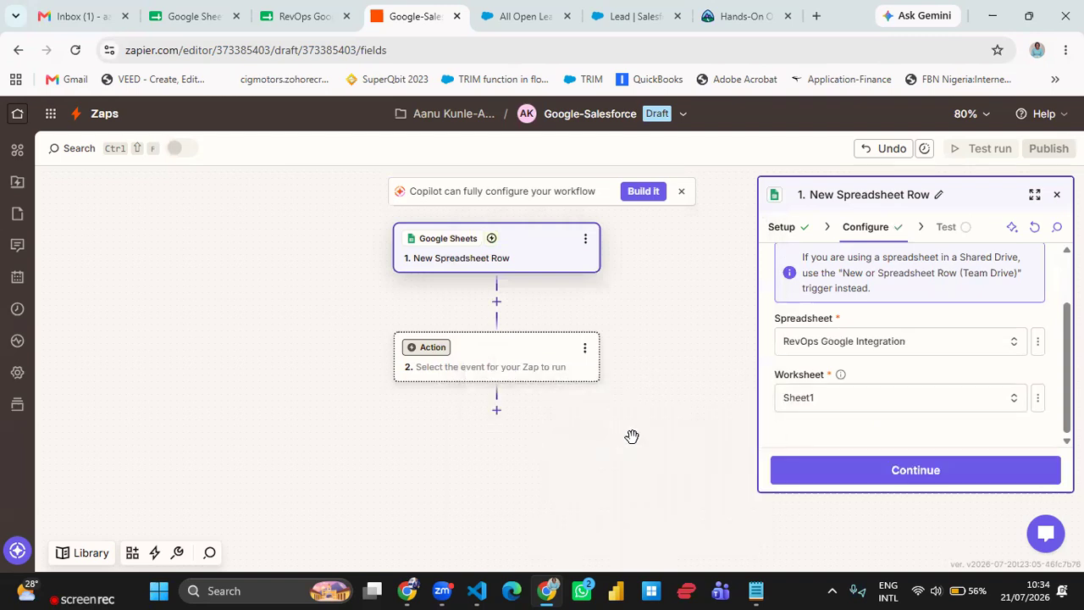
- Continue from the trigger configuration to the trigger test stage
left_click(310, 24)
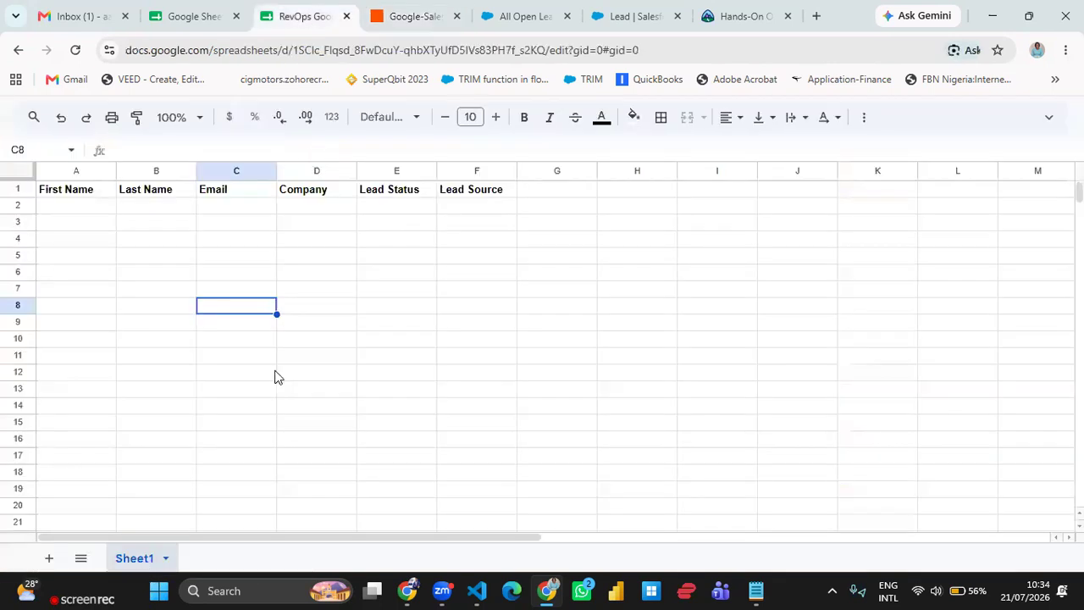
left_click(405, 23)
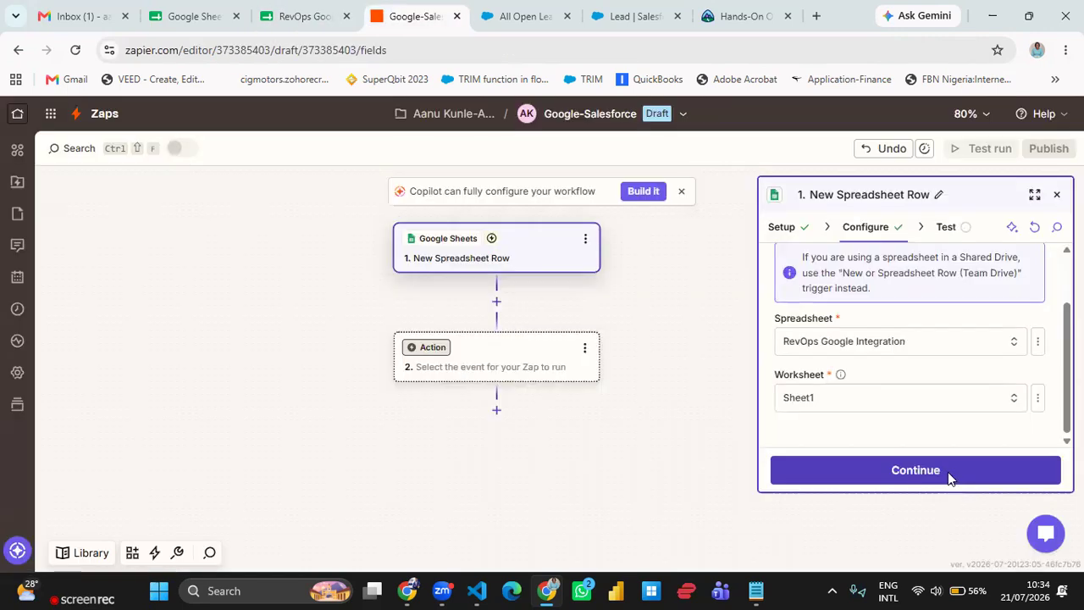
left_click(947, 472)
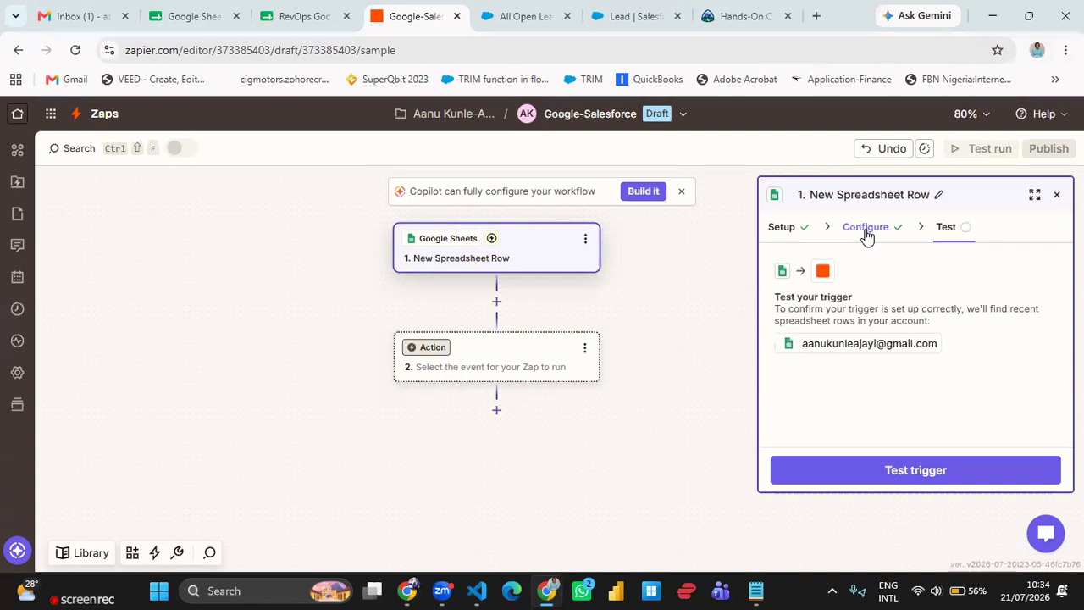
- Review the trigger's setup and spreadsheet settings again, then return to the test stage
left_click(780, 228)
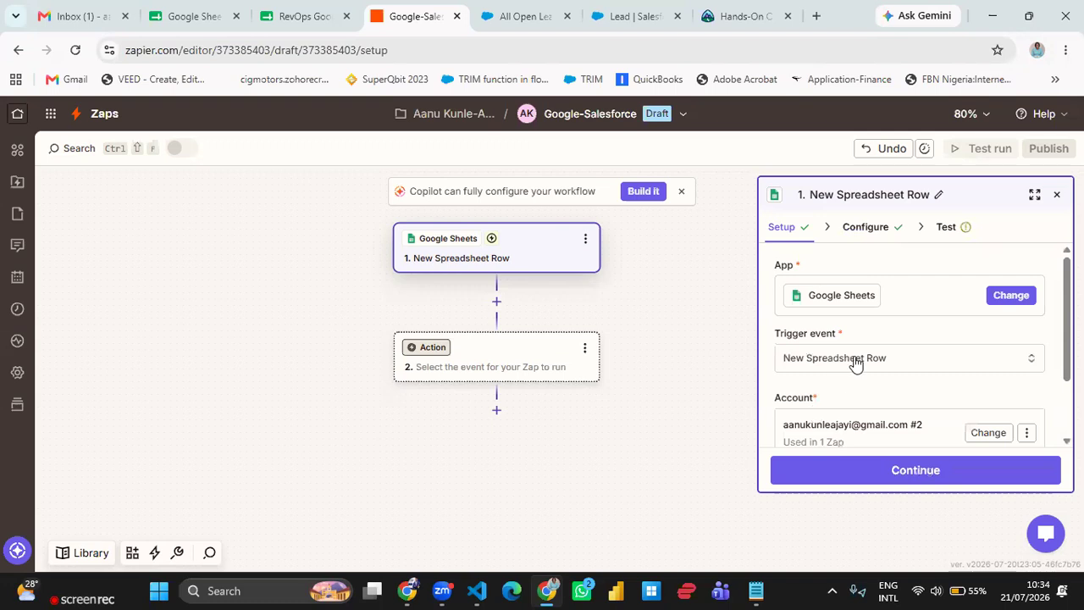
scroll(854, 388, "down", 1)
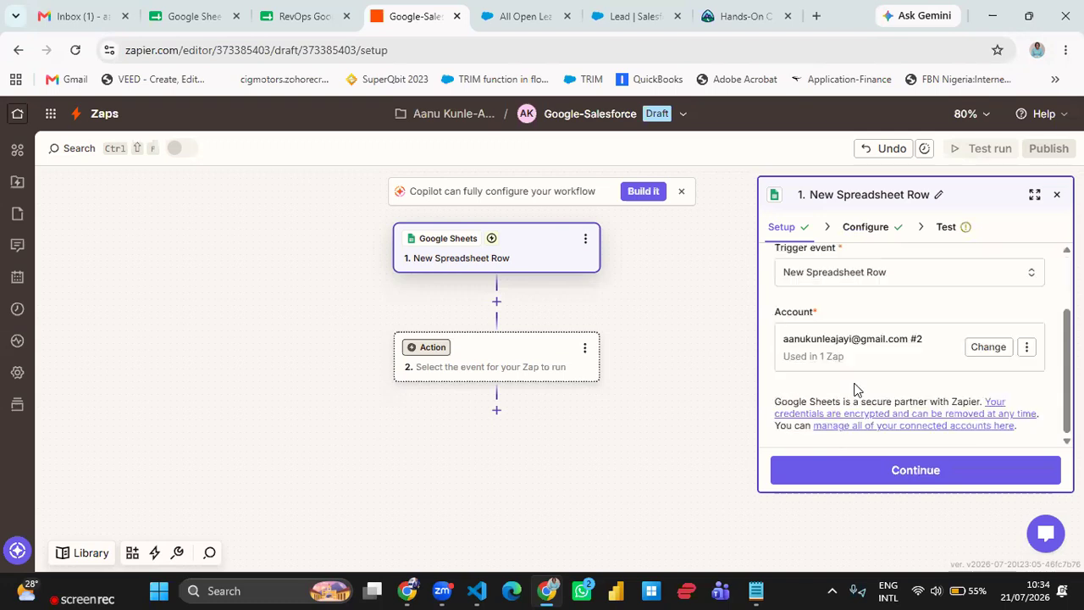
left_click(895, 471)
scroll(898, 368, "down", 1)
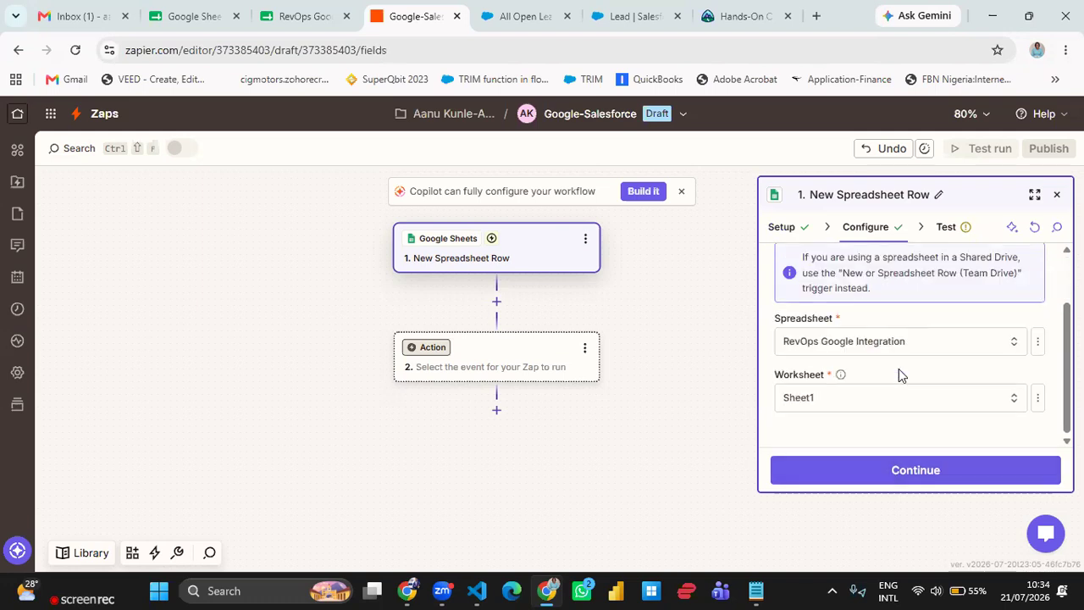
left_click(973, 355)
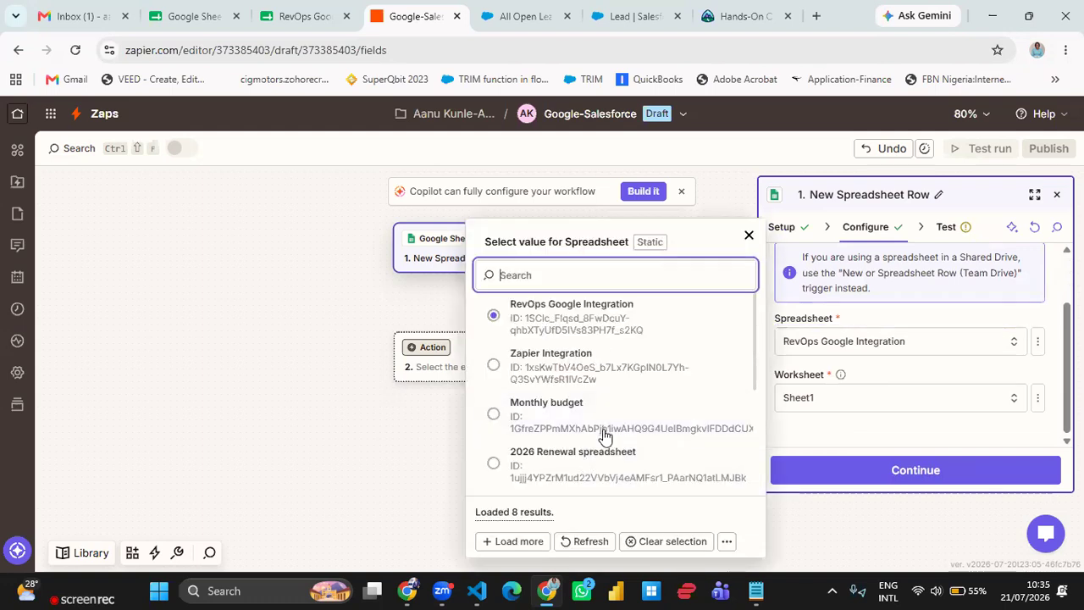
scroll(603, 434, "down", 3)
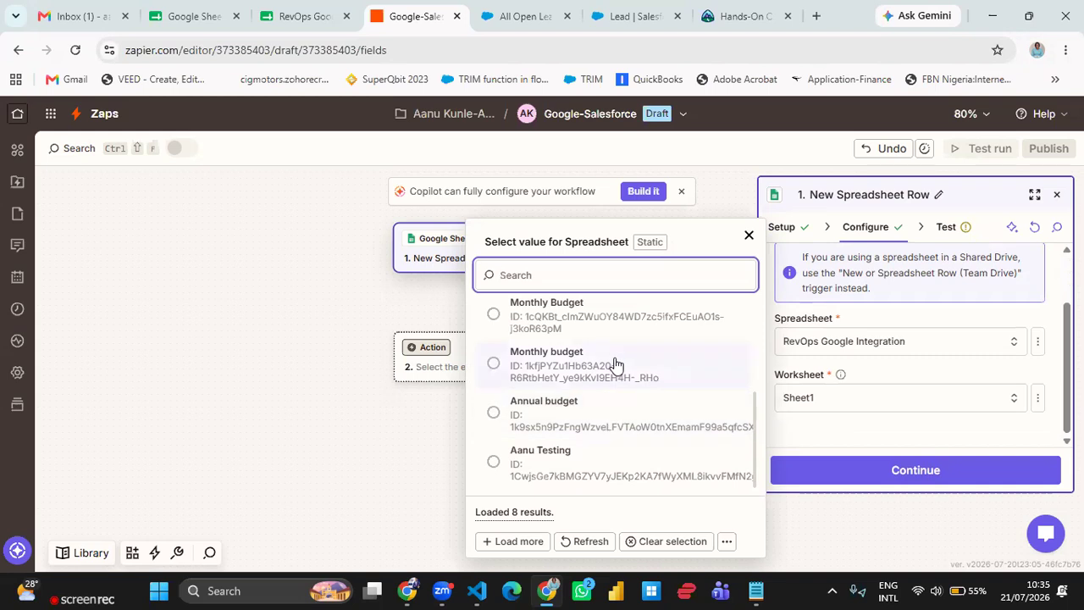
scroll(616, 365, "up", 5)
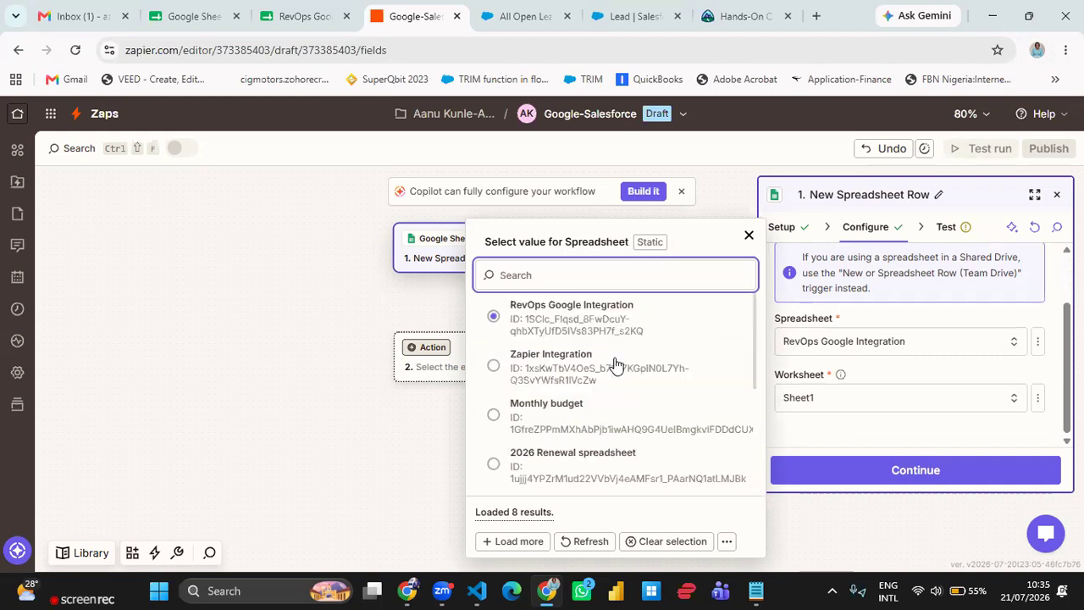
left_click(581, 326)
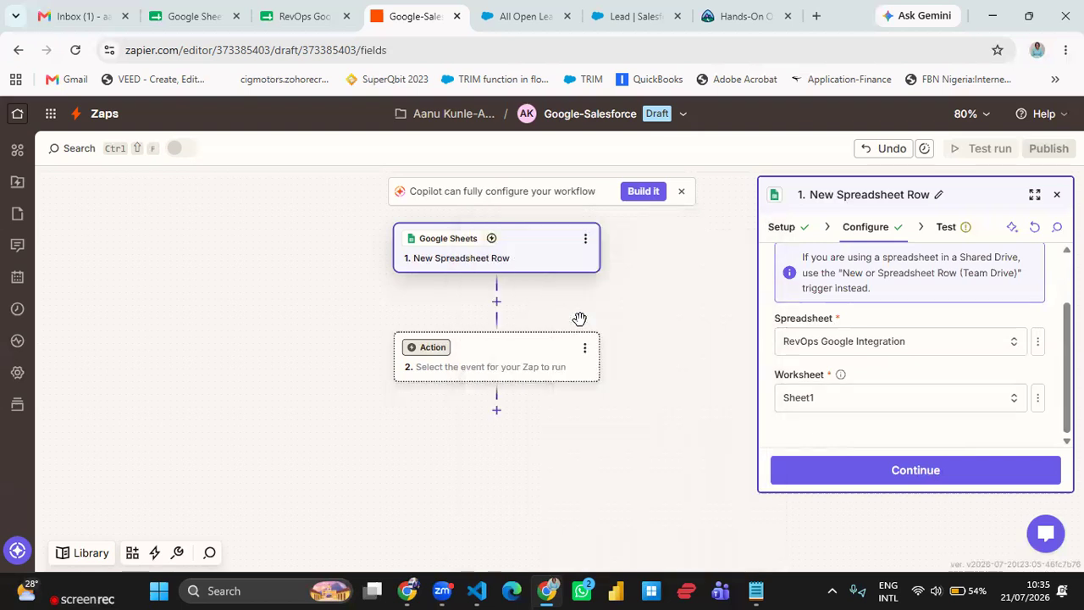
left_click(305, 23)
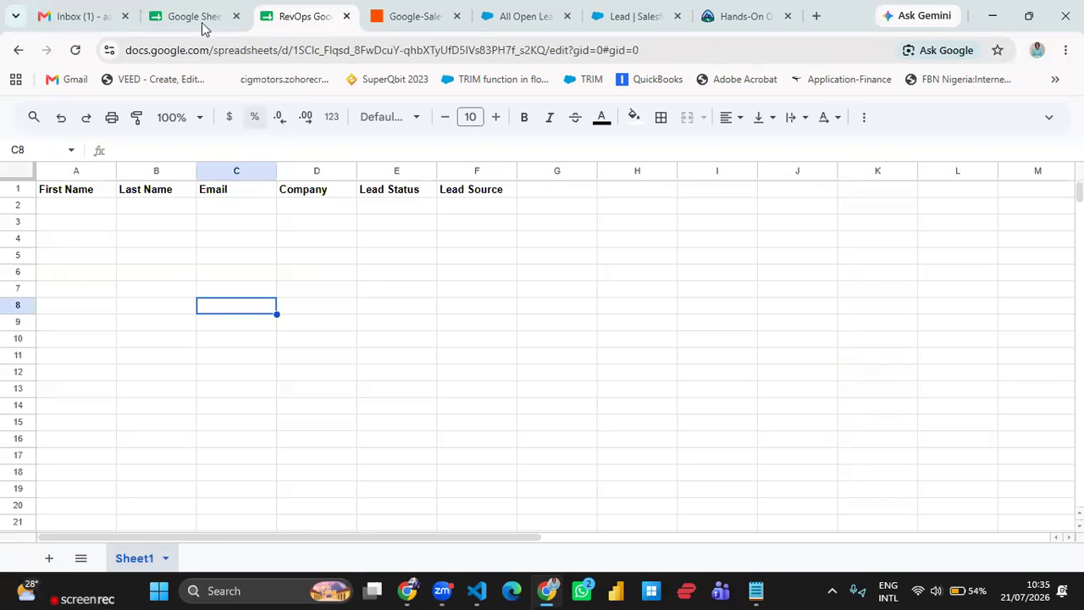
mouse_move(201, 25)
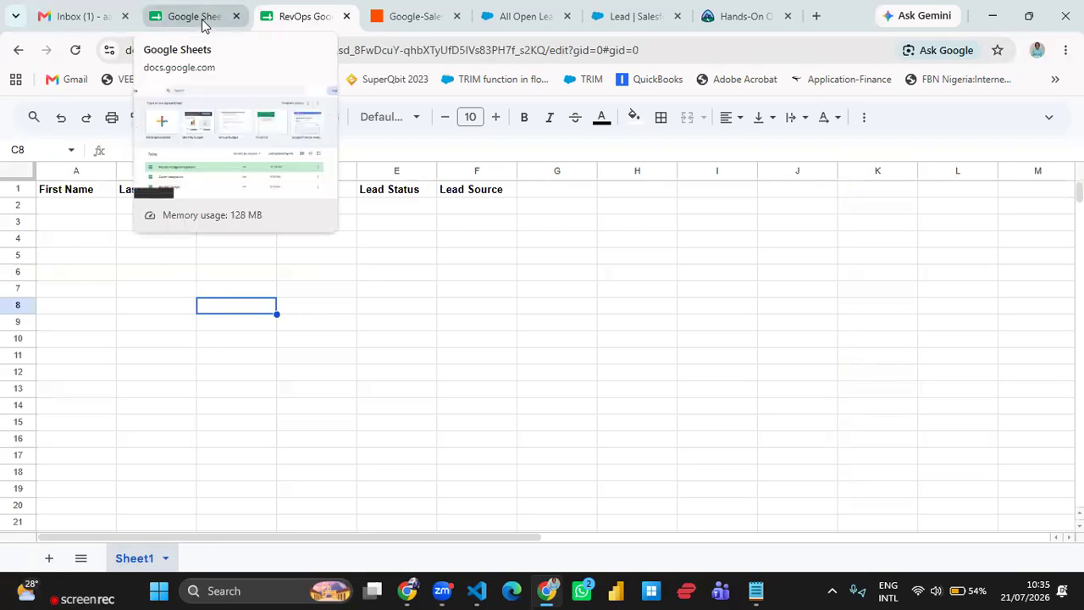
left_click(422, 21)
left_click(888, 397)
left_click(645, 448)
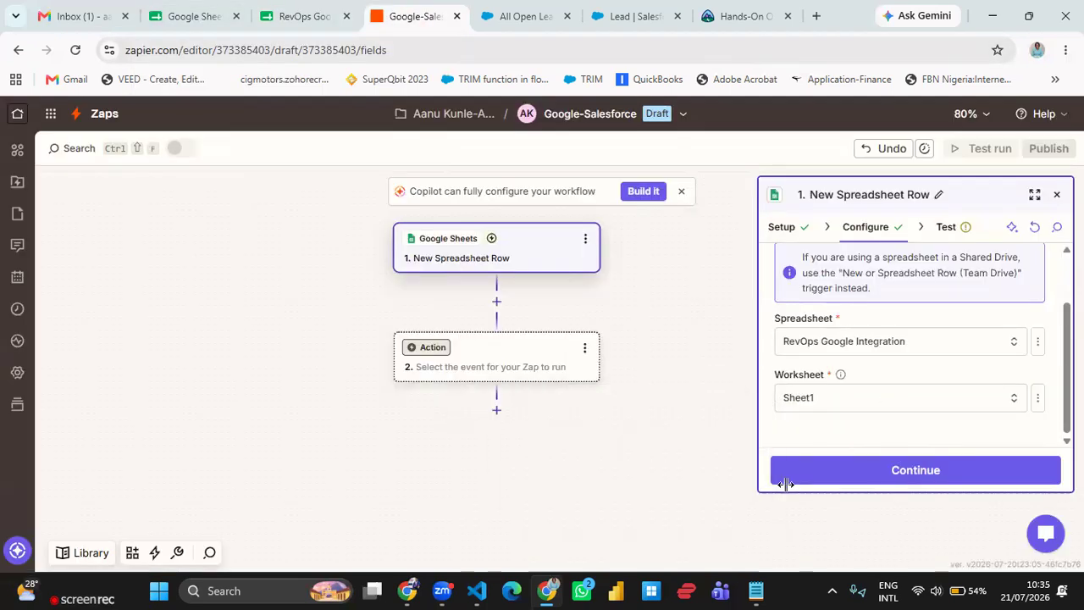
left_click(926, 471)
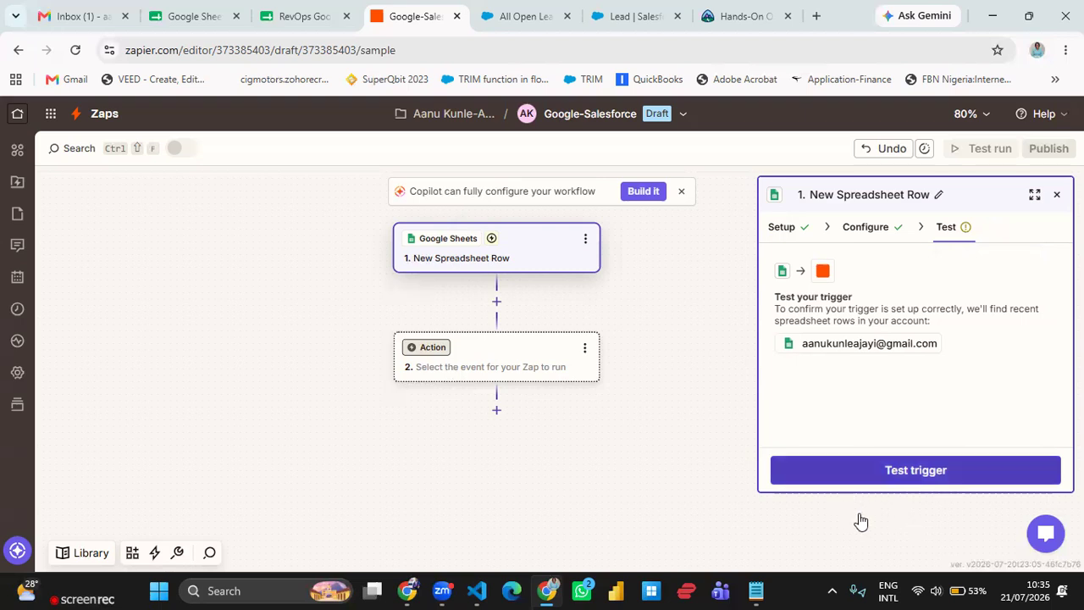
- Test the trigger to look for recent spreadsheet rows, running the test twice
left_click(941, 469)
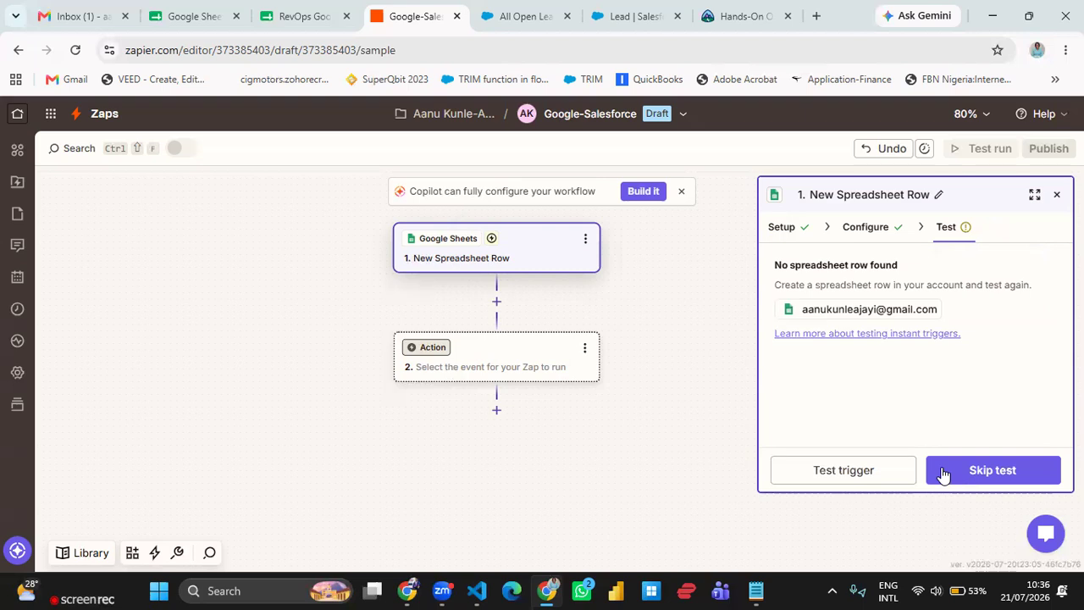
left_click(868, 470)
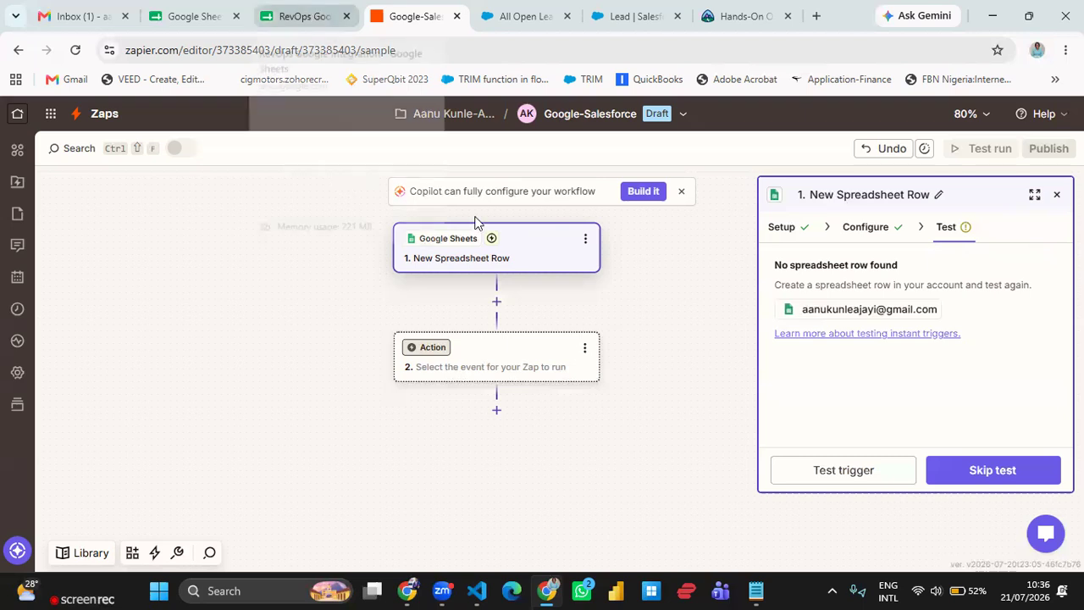
left_click_drag(777, 285, 872, 285)
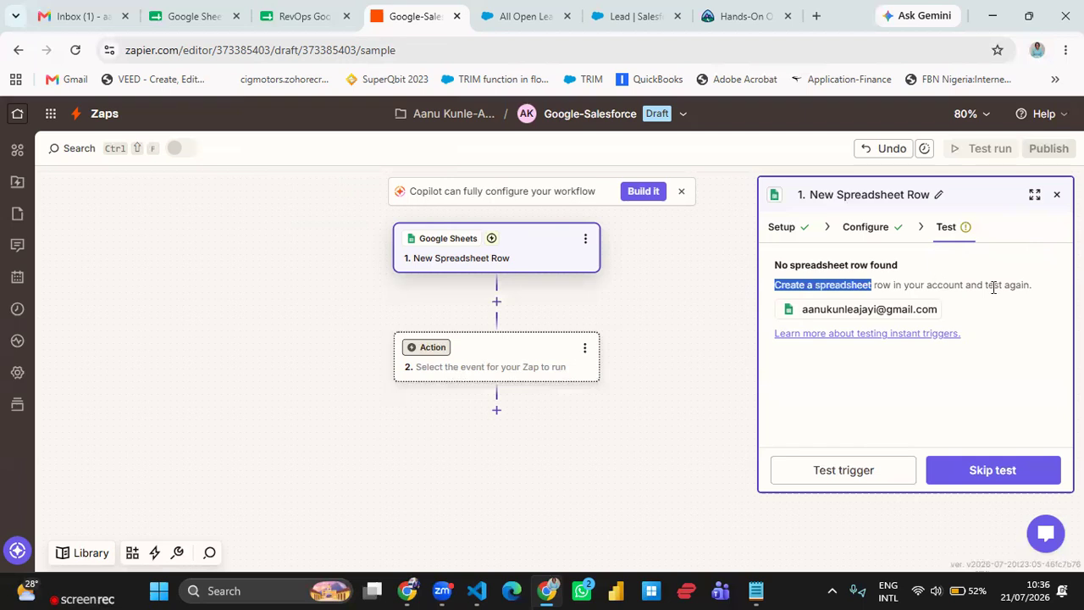
left_click_drag(993, 287, 1039, 299)
left_click(1040, 299)
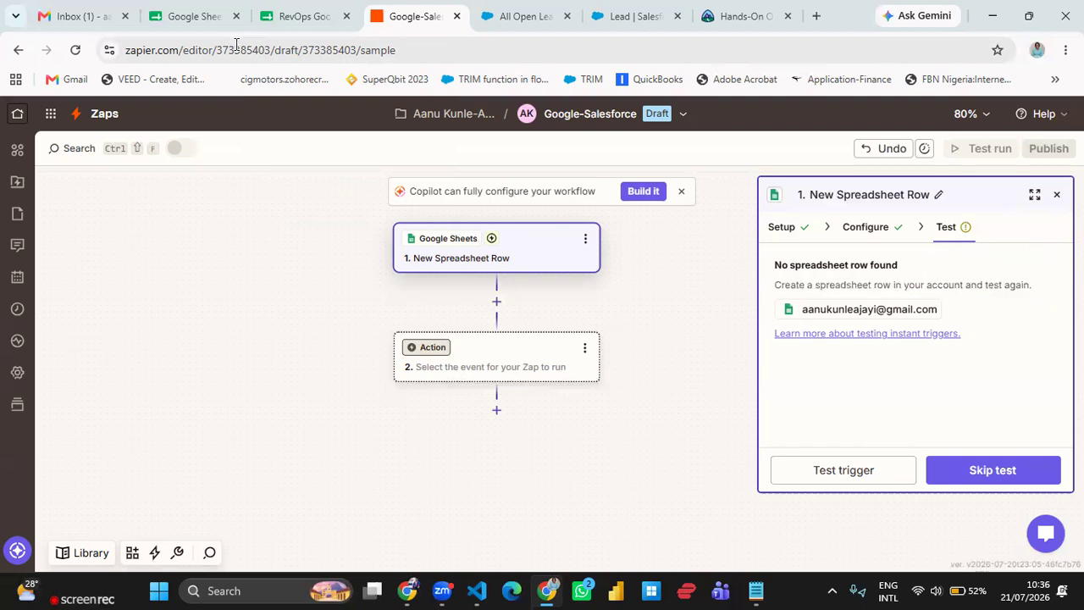
- In the RevOps Google Integration sheet, enter a test lead's first name, last name and e-mail address in row 2
left_click(298, 16)
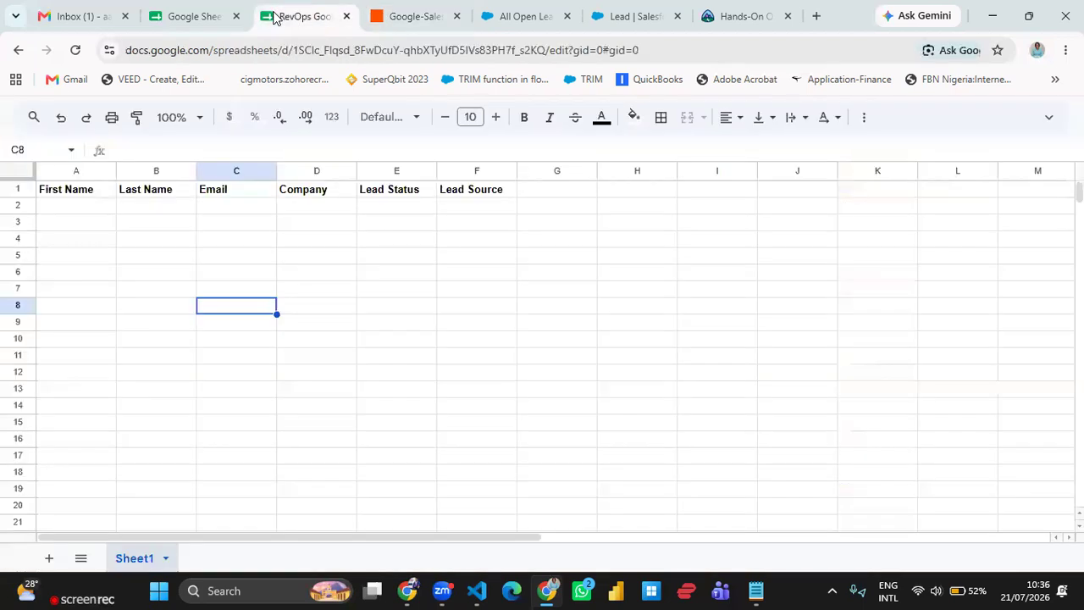
left_click(68, 206)
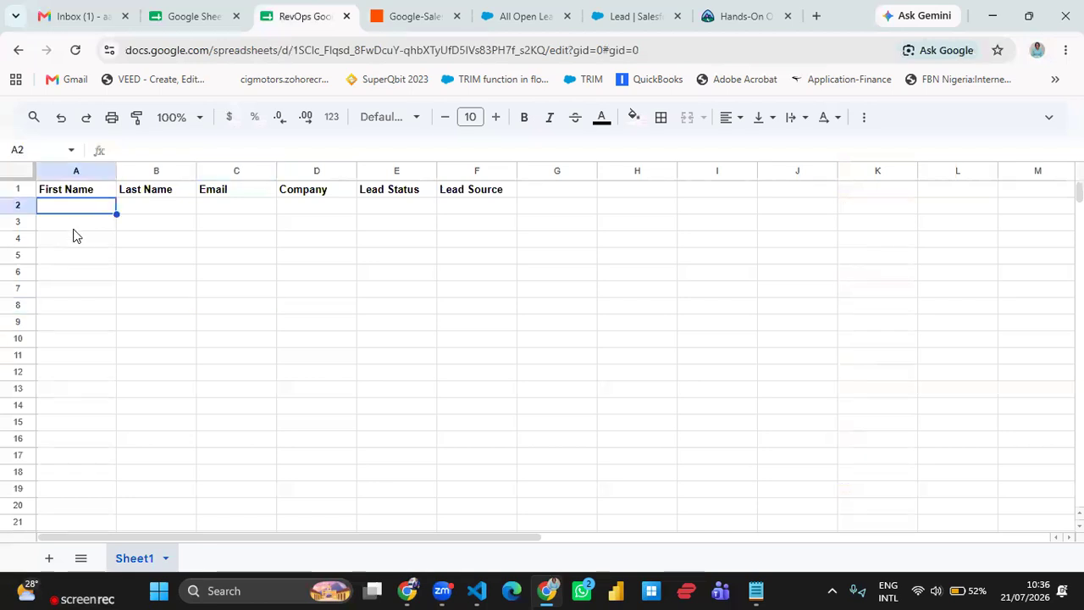
type("Femi")
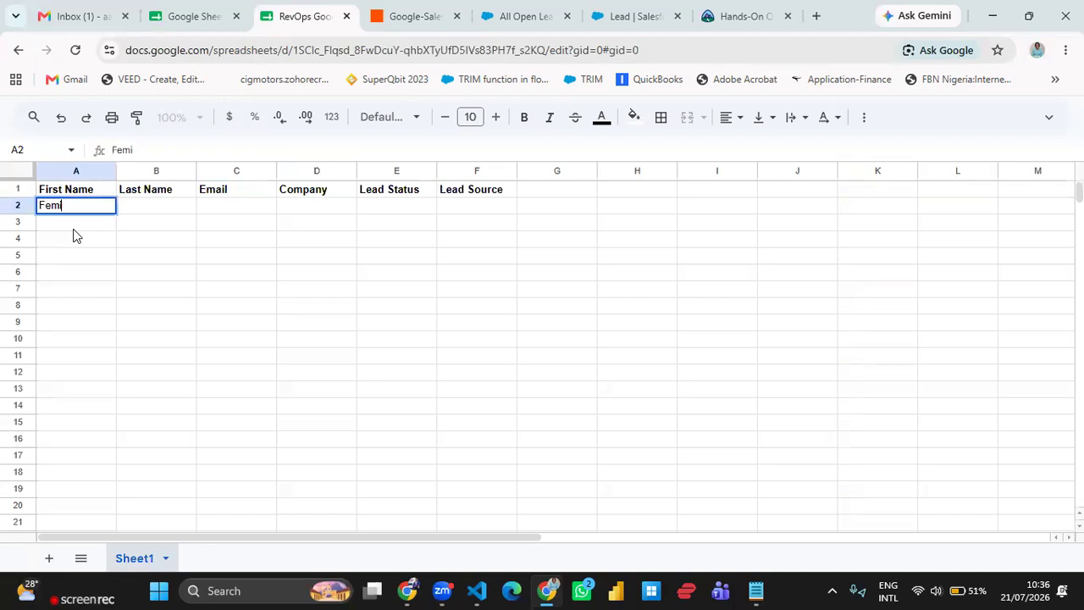
key("Tab")
type("Test")
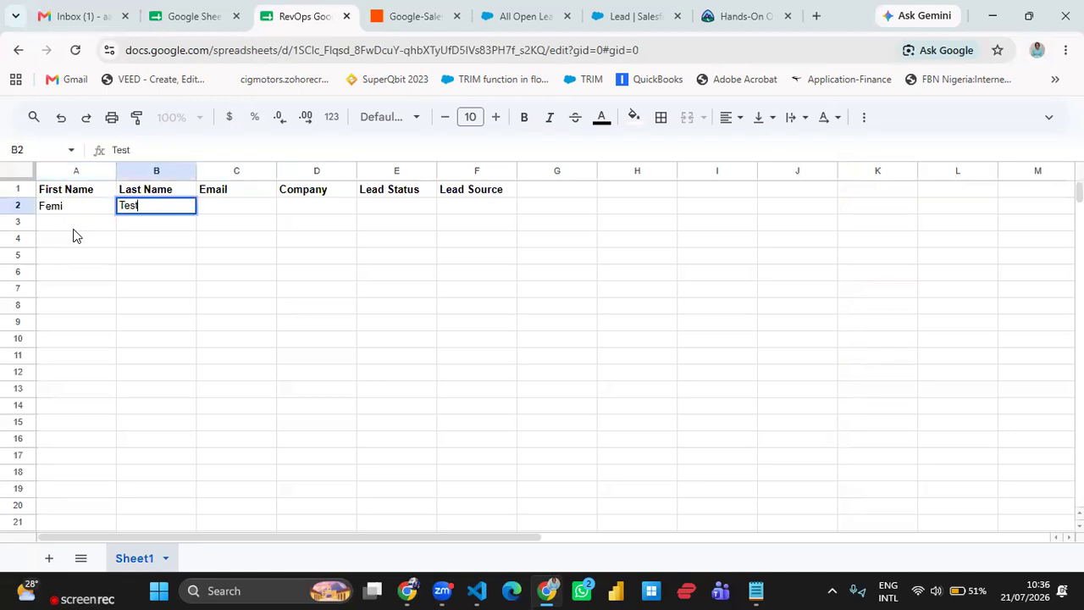
key("Tab")
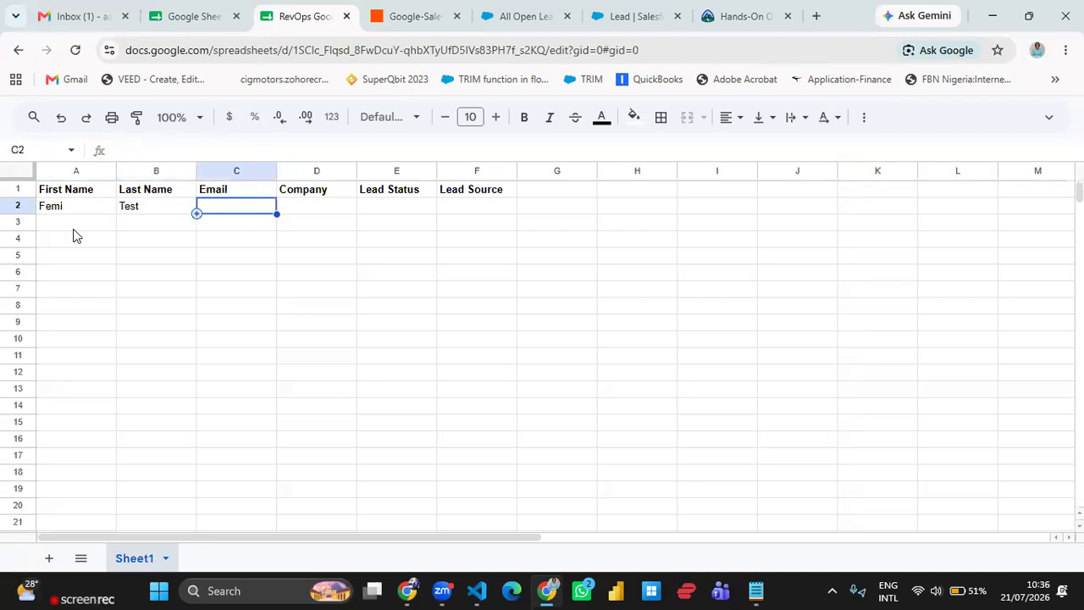
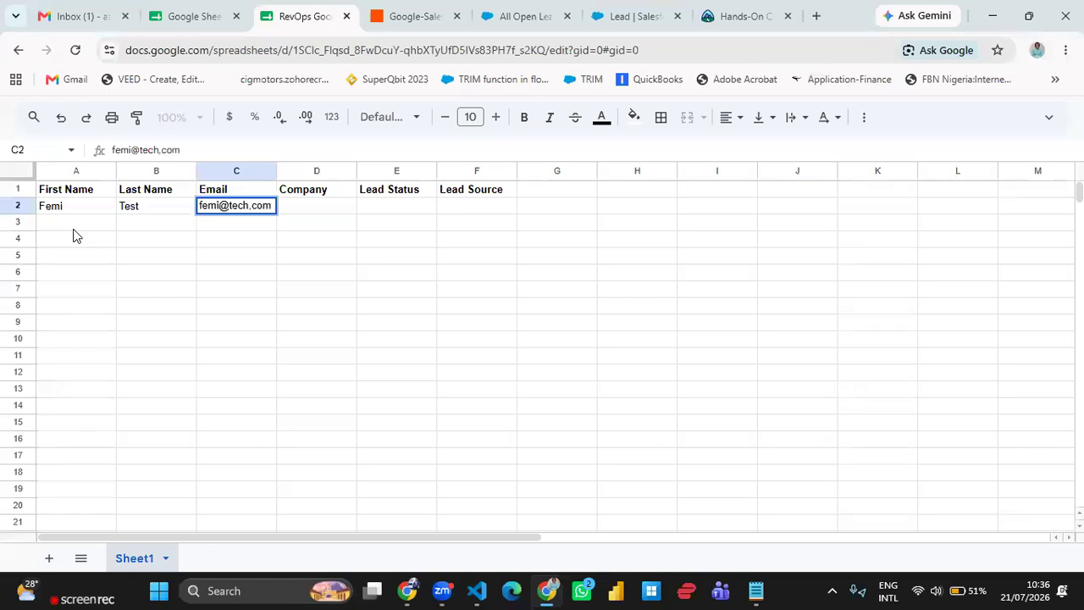
key("Home")
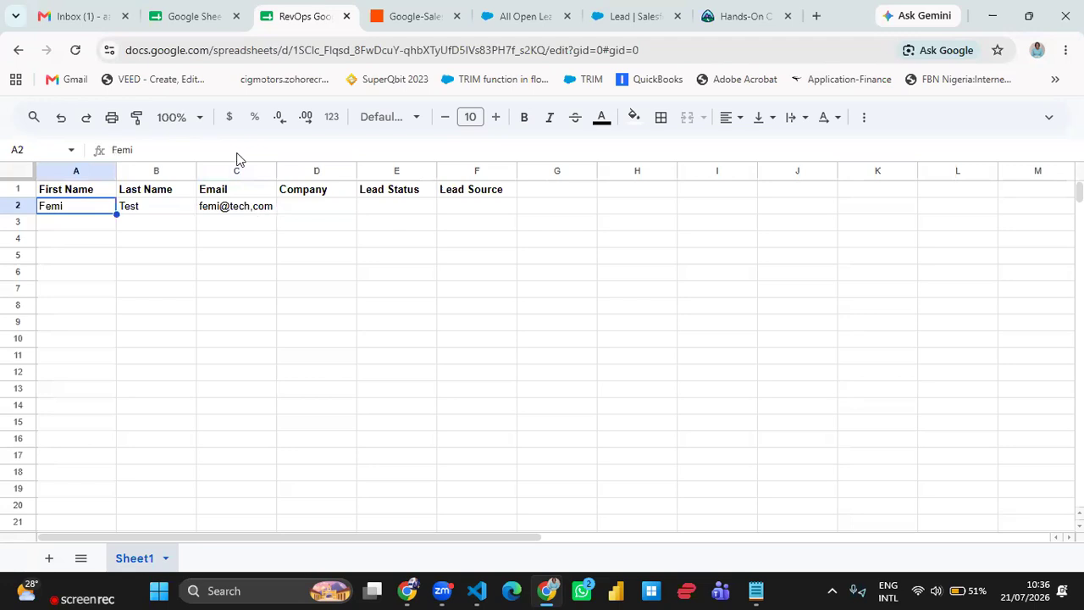
- Enter Femi Technologies as the company in row 2 of the sheet
left_click(237, 206)
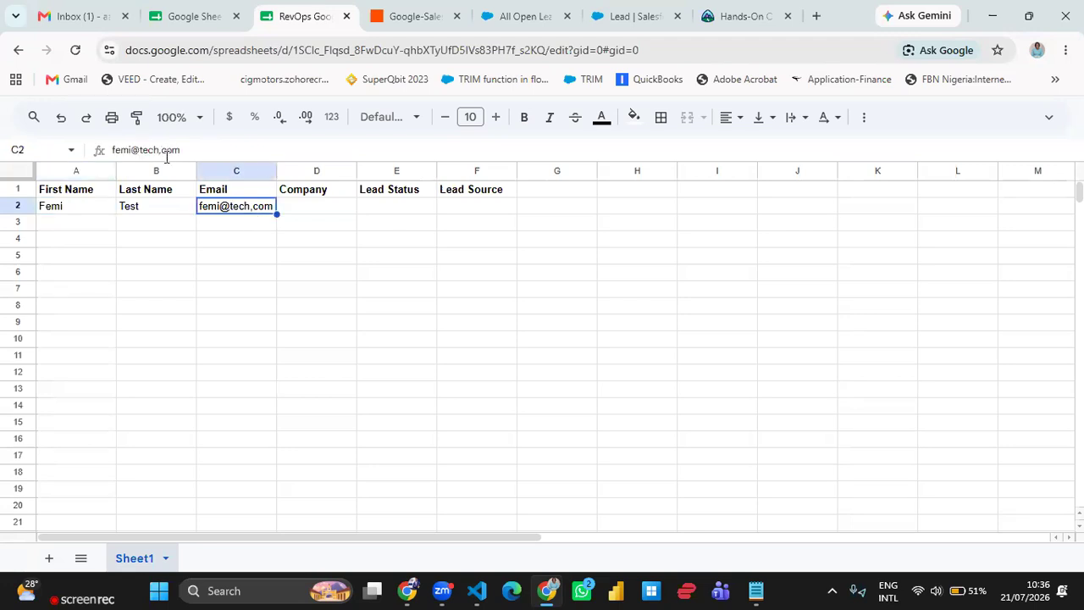
left_click(167, 157)
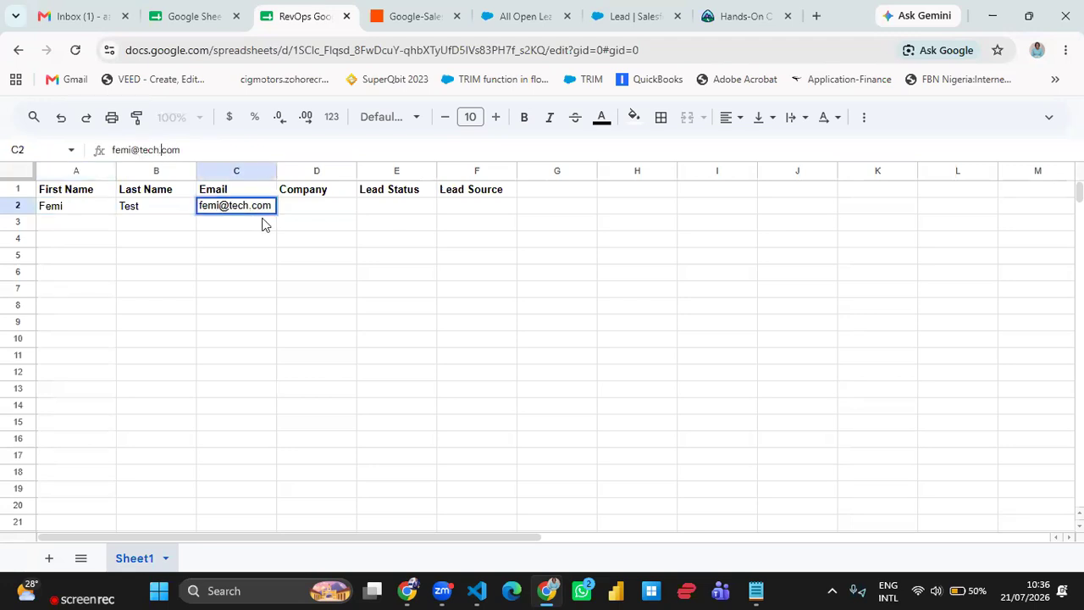
left_click(334, 210)
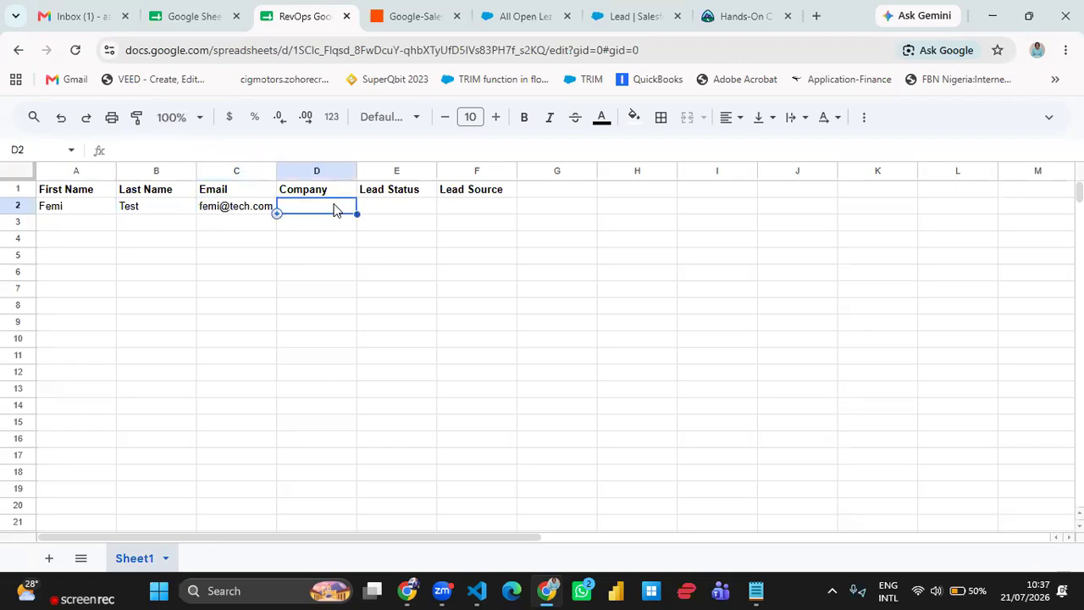
type("Femi Techni")
key("BackSpace")
type("ologies")
key("Tab")
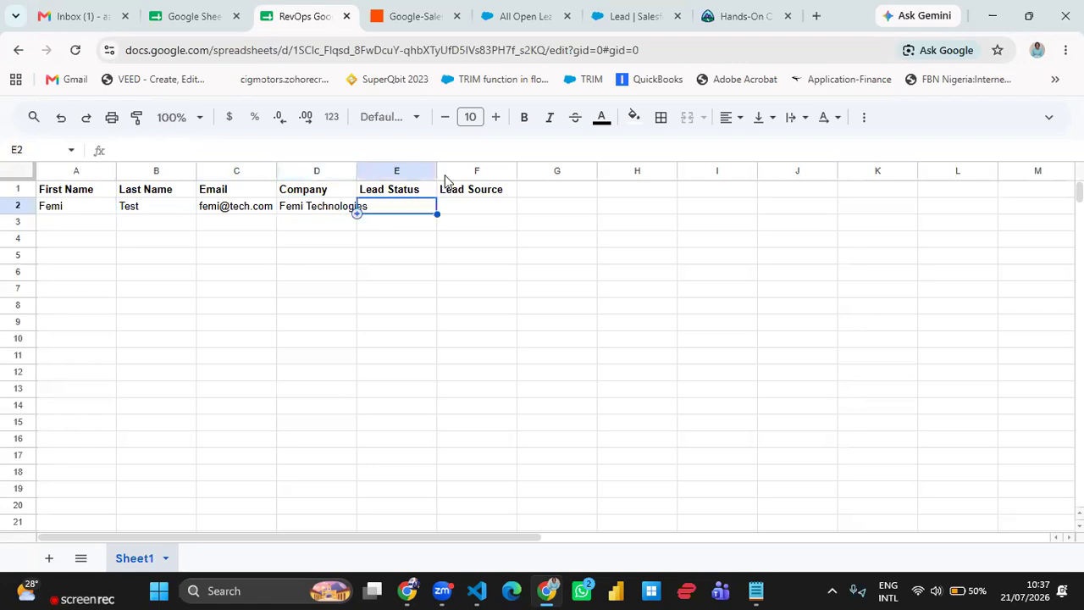
- Widen the Company, Lead Status and Lead Source columns to fit their contents
left_click_drag(360, 168, 401, 170)
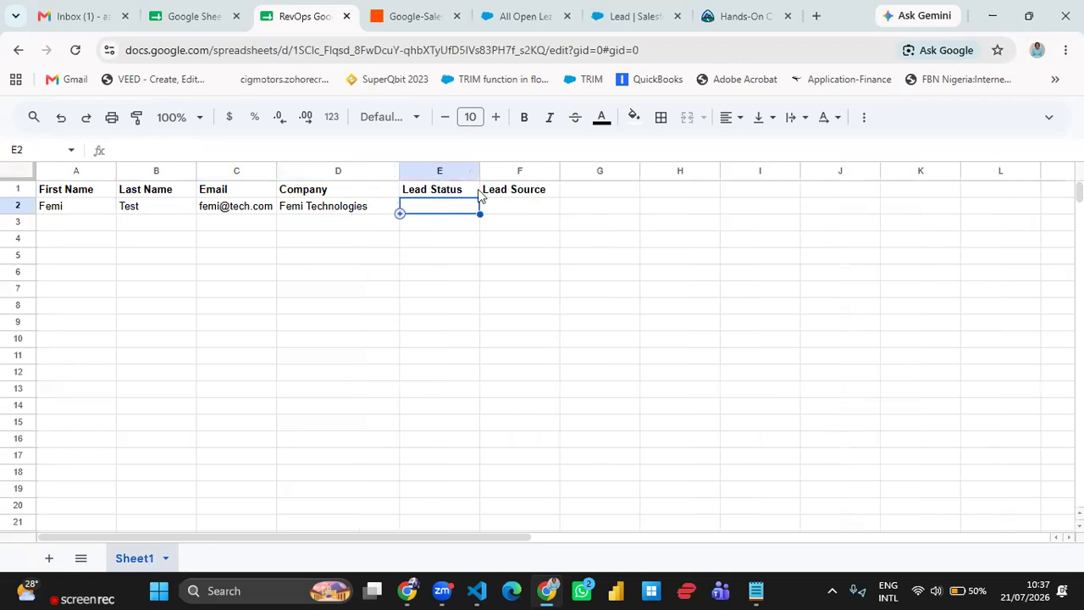
left_click_drag(479, 170, 513, 170)
left_click_drag(595, 170, 611, 228)
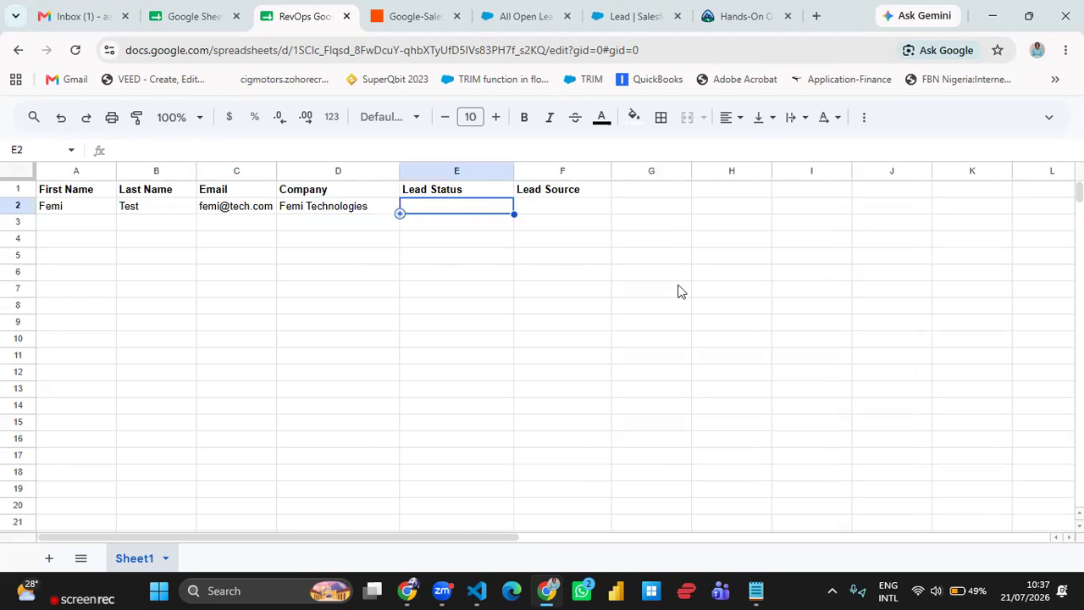
- In the Zap, test the trigger again and continue with the found spreadsheet row record
left_click(420, 21)
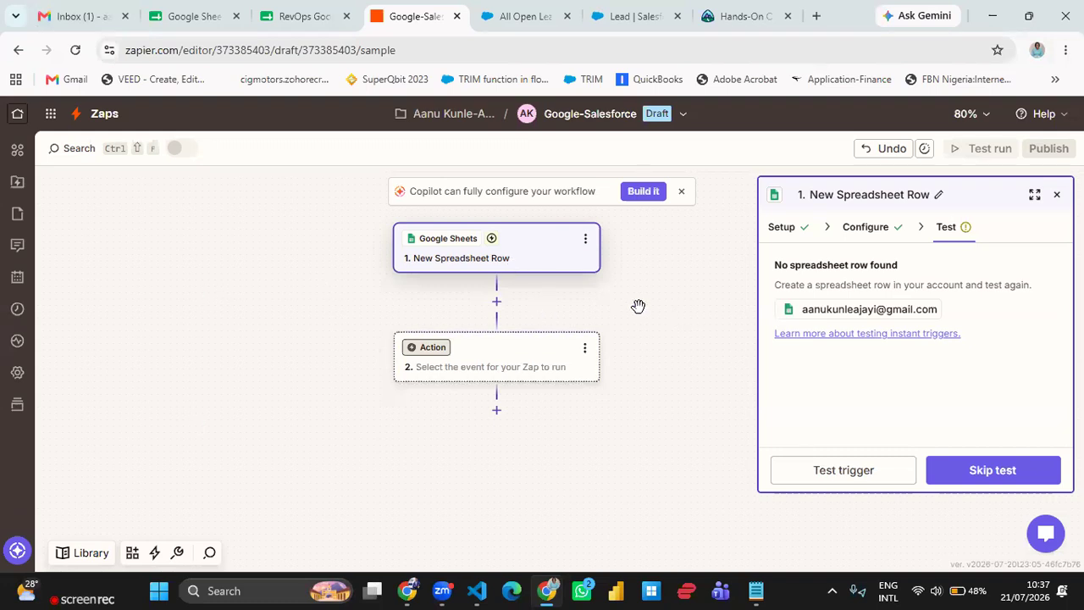
left_click(851, 474)
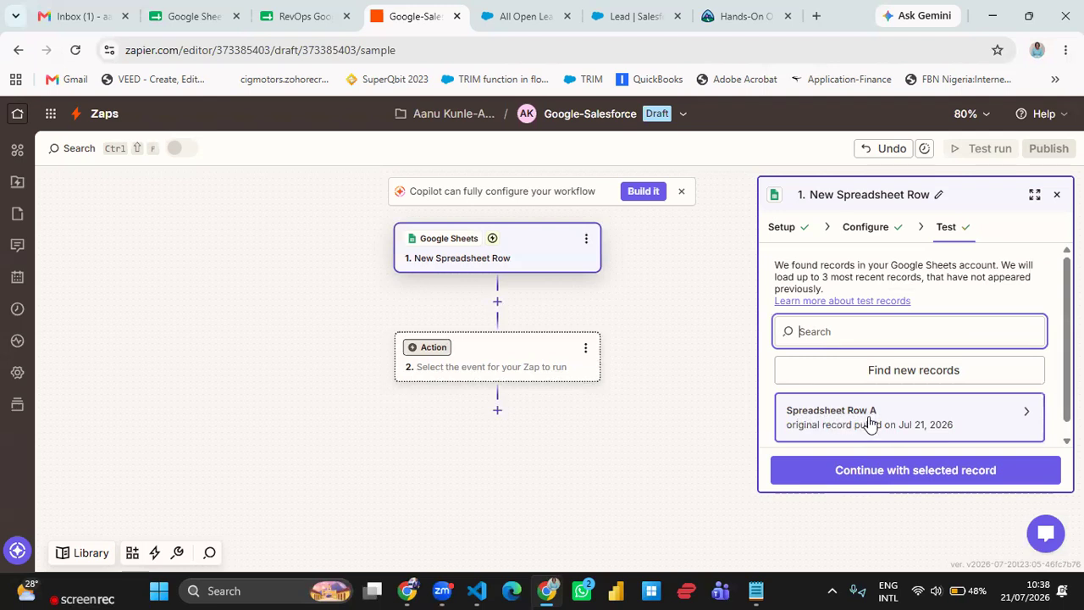
left_click(869, 424)
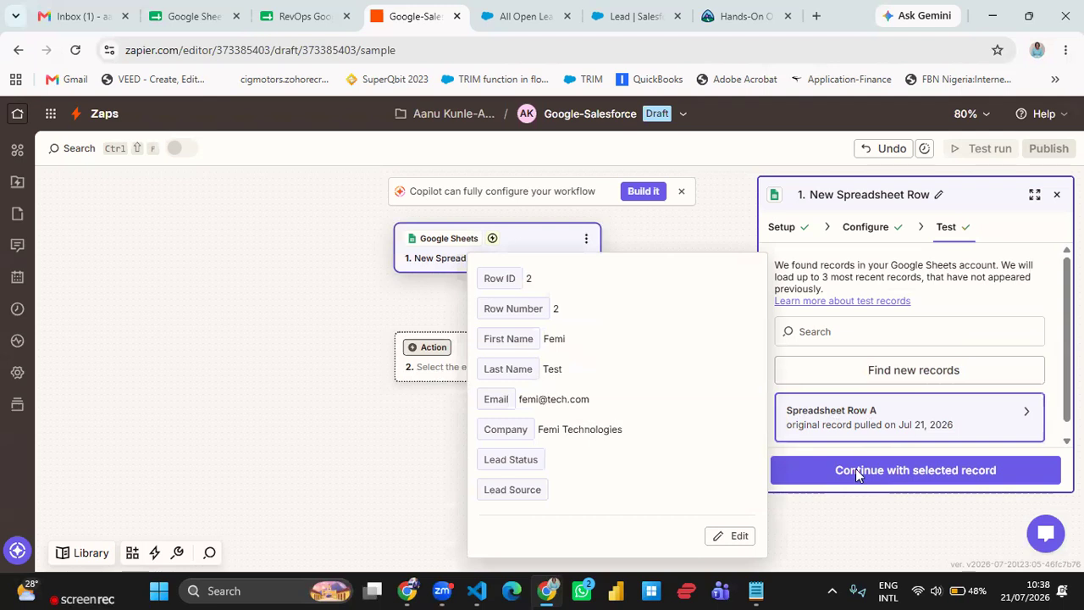
left_click(914, 472)
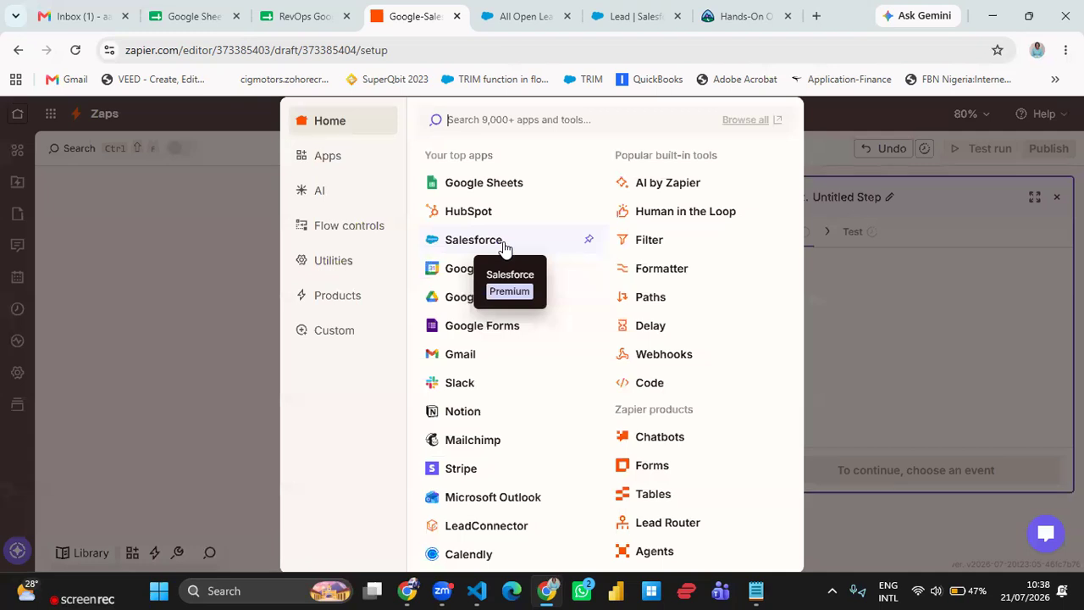
- Set the action step's app to Salesforce with the Create Record event
left_click(473, 239)
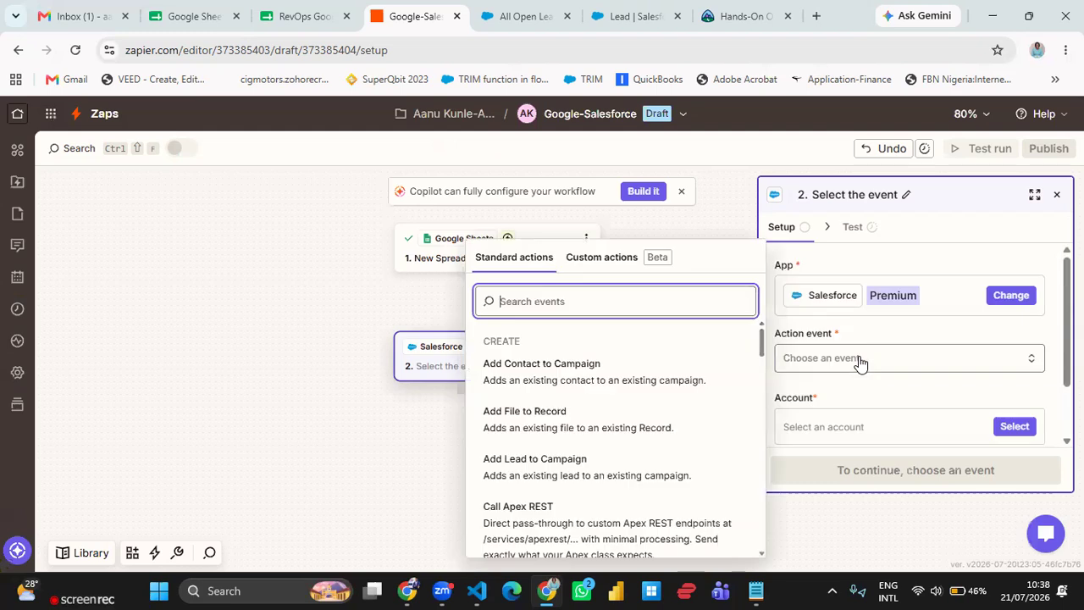
type("create")
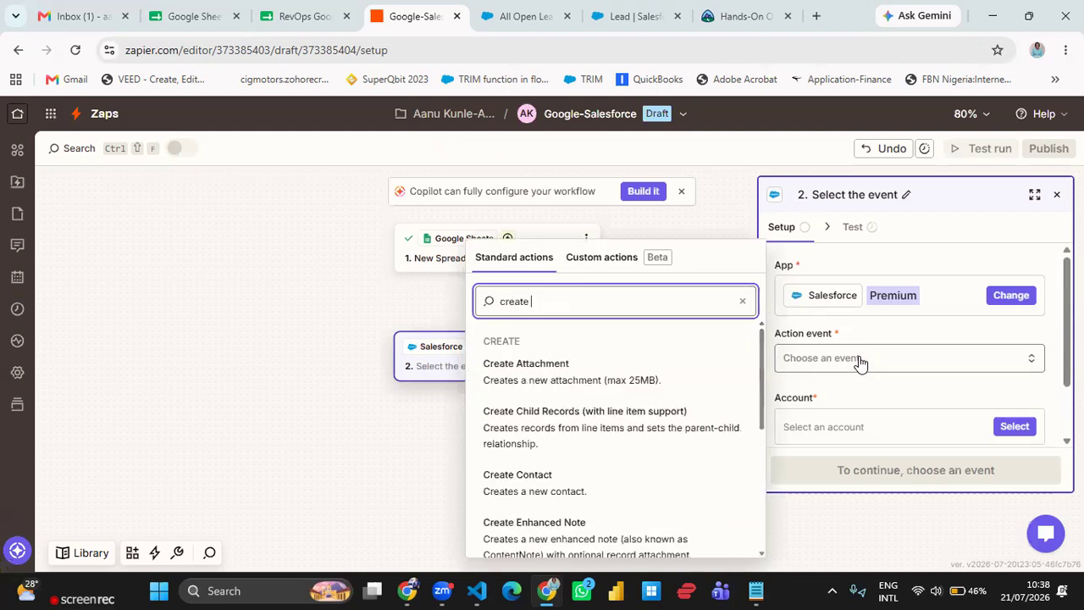
type(" rec")
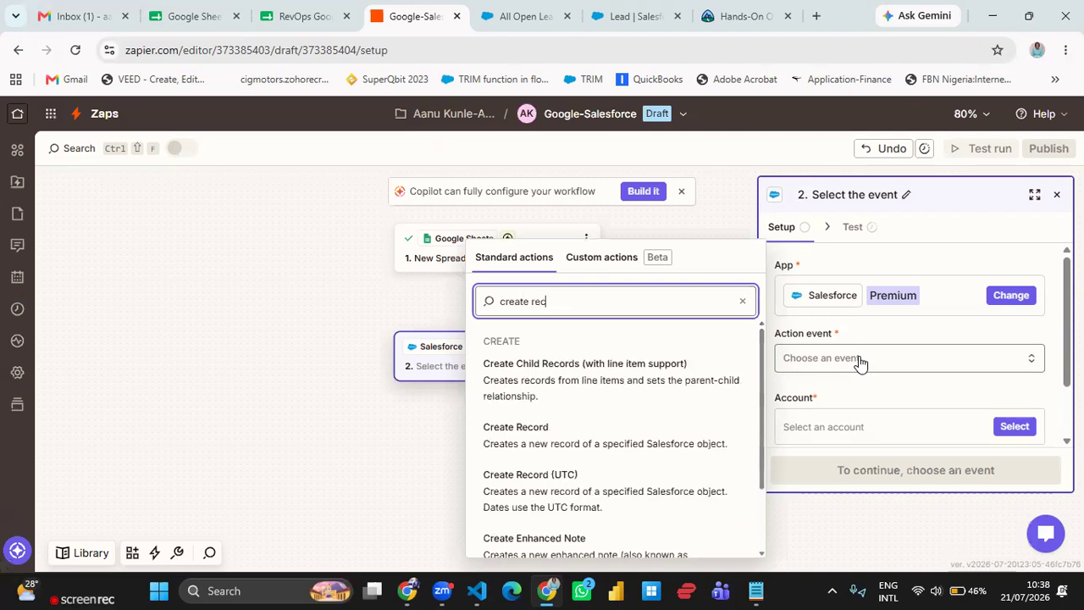
left_click(602, 441)
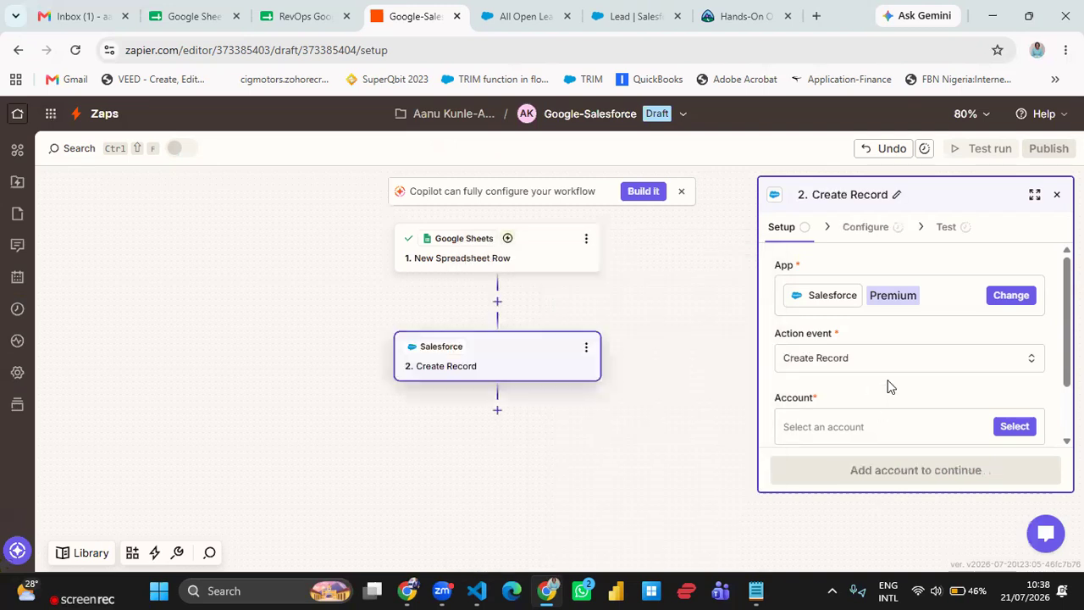
- Select the existing Salesforce account for the action and continue to its configuration
scroll(887, 386, "down", 1)
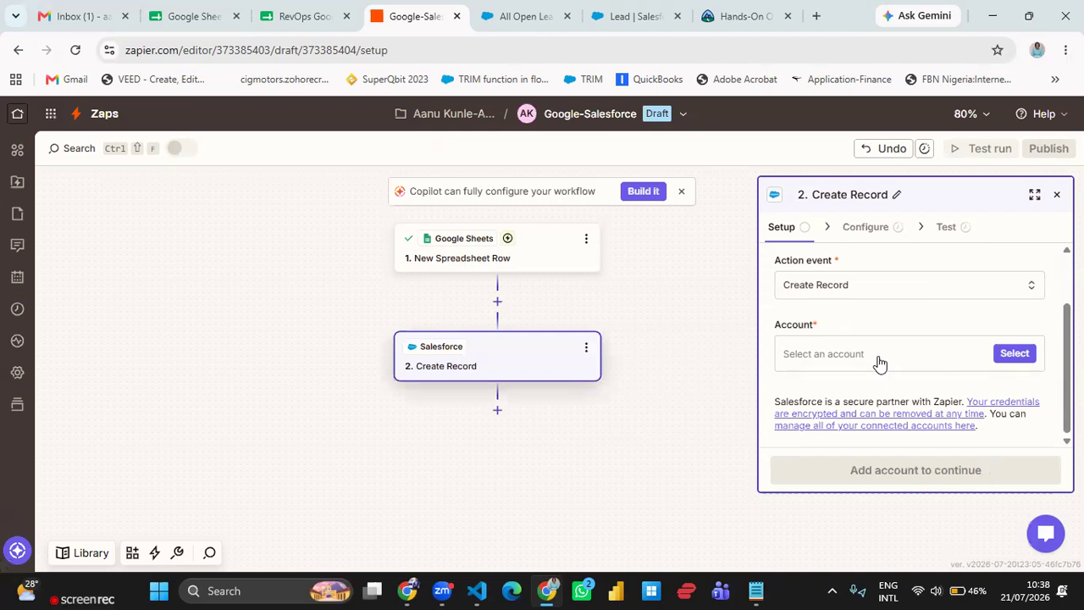
left_click(1007, 354)
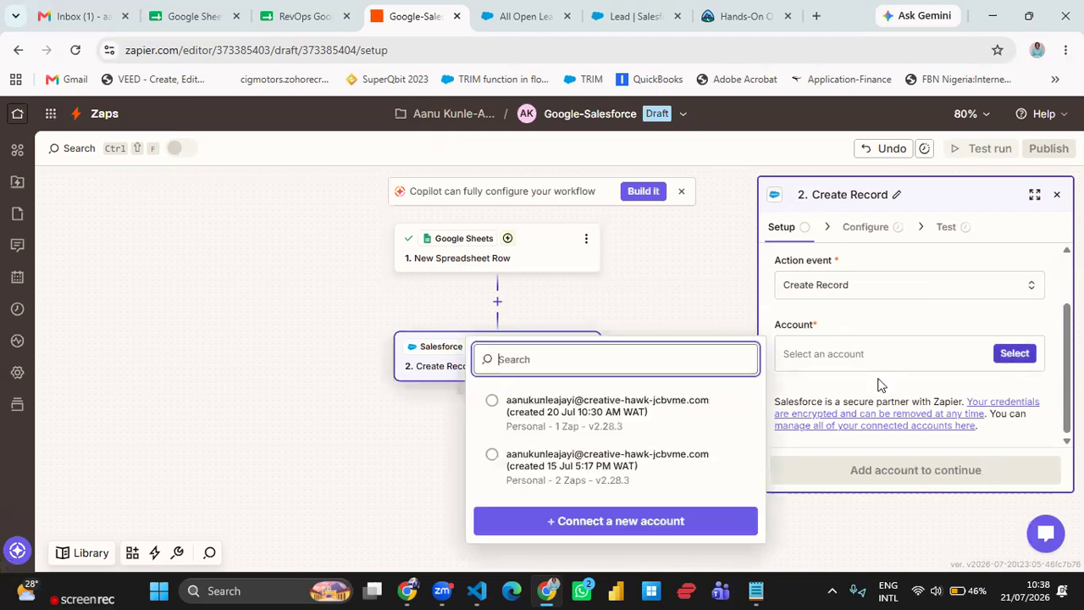
left_click(668, 414)
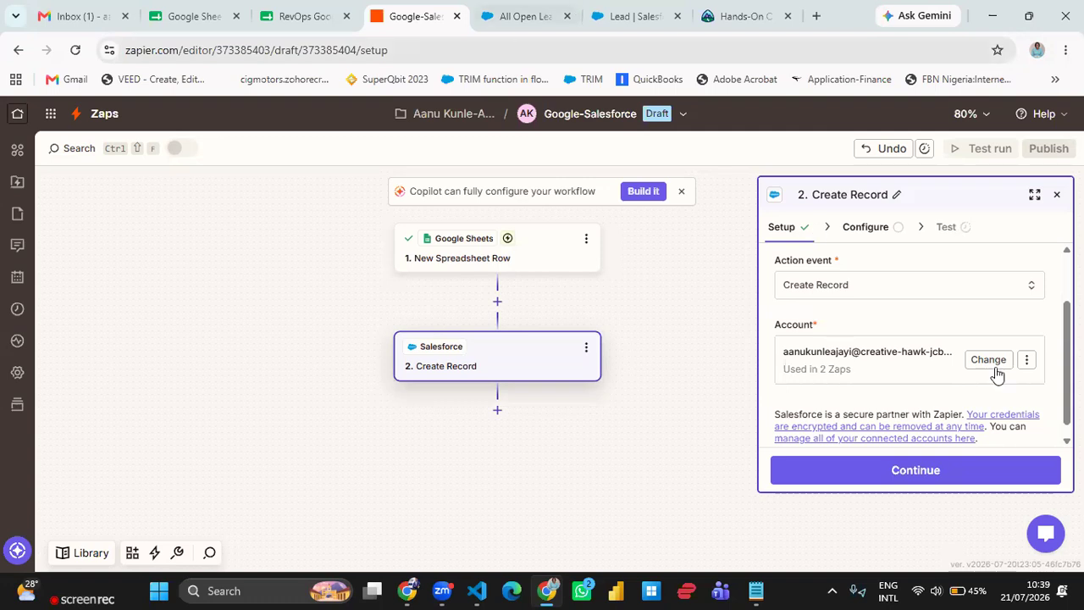
left_click(944, 470)
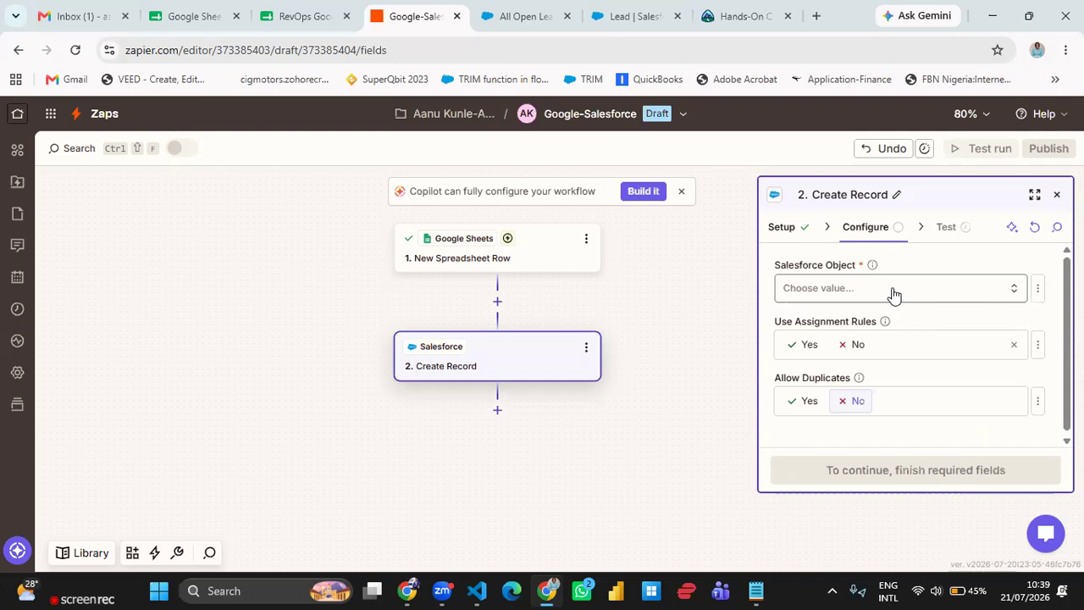
- Set the Salesforce Object to Lead
left_click(893, 294)
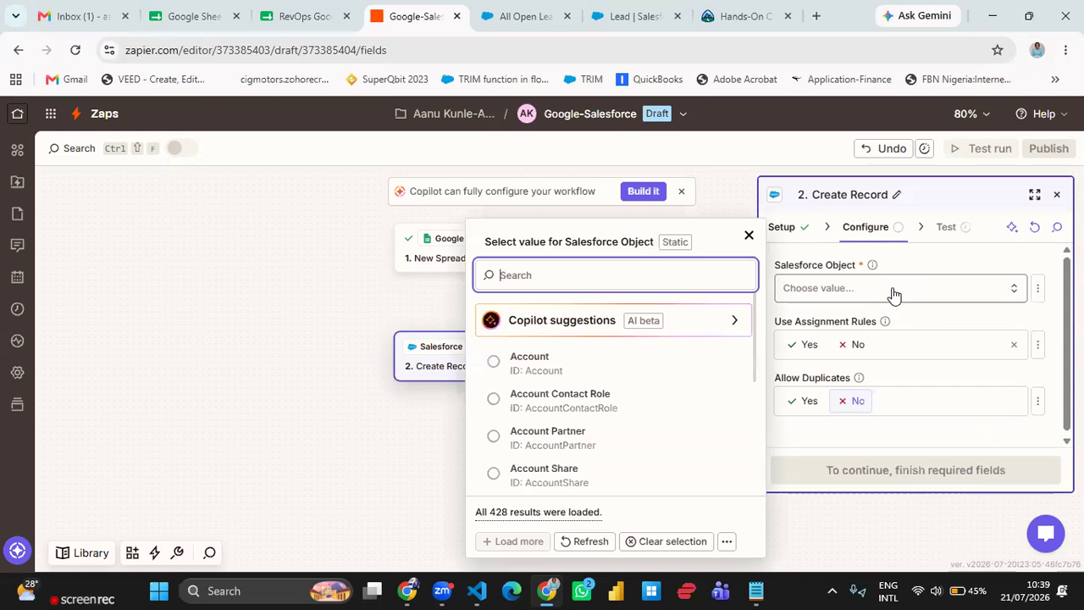
type("l")
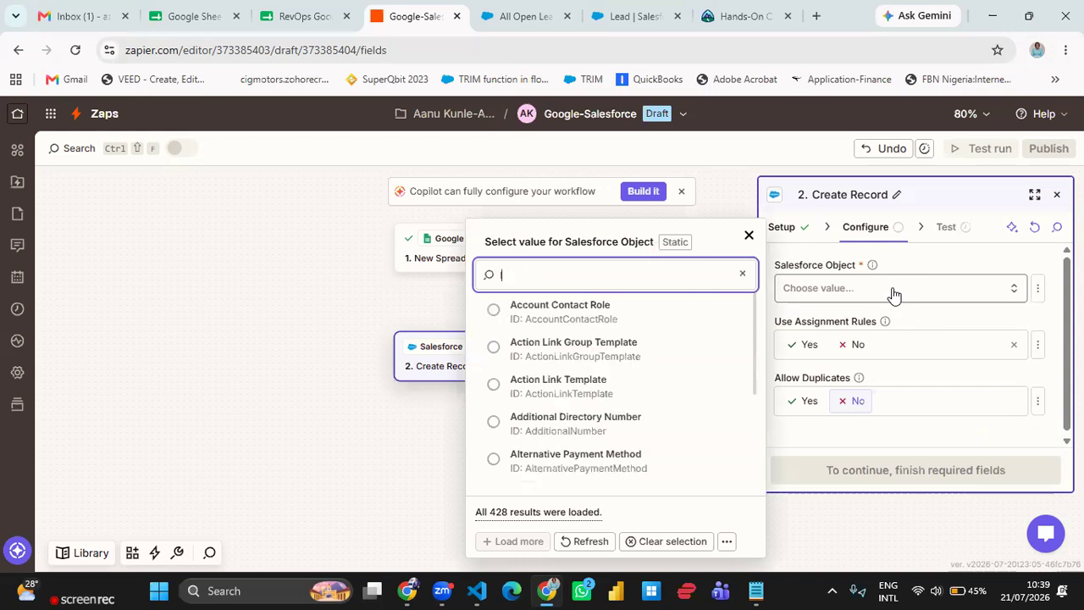
type("ead")
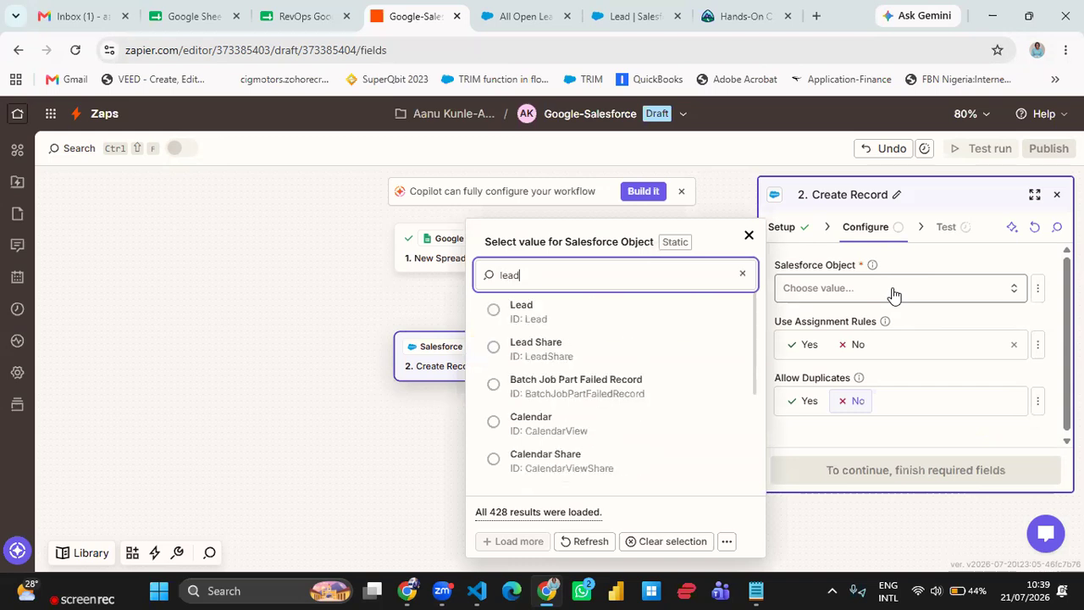
left_click(587, 312)
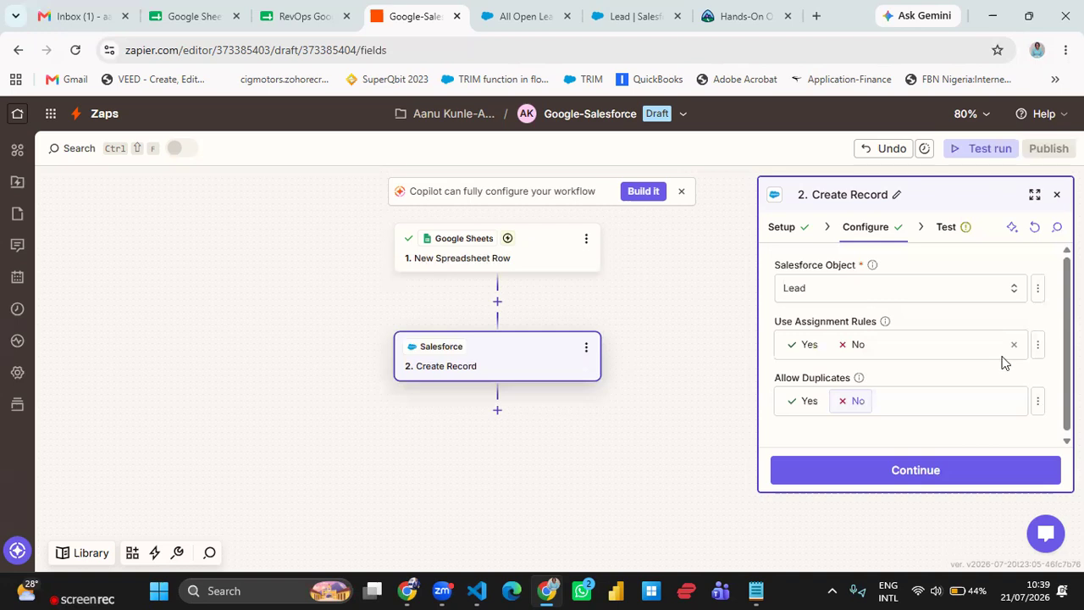
- Map the lead's Last Name and First Name fields to the sheet's Last Name and First Name values
scroll(1005, 348, "down", 1)
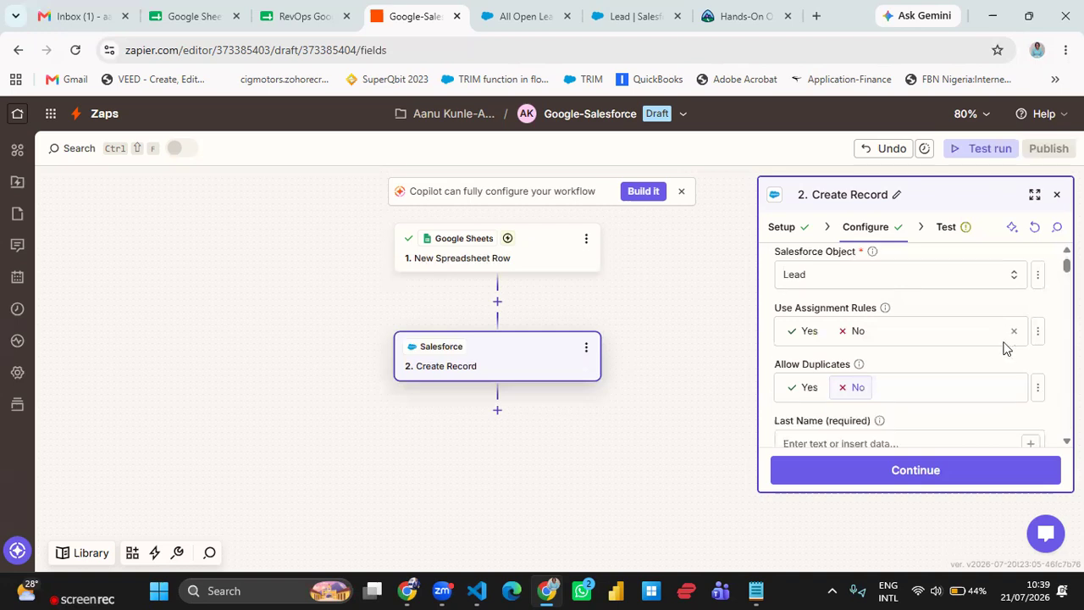
scroll(1005, 347, "down", 3)
scroll(1016, 347, "up", 1)
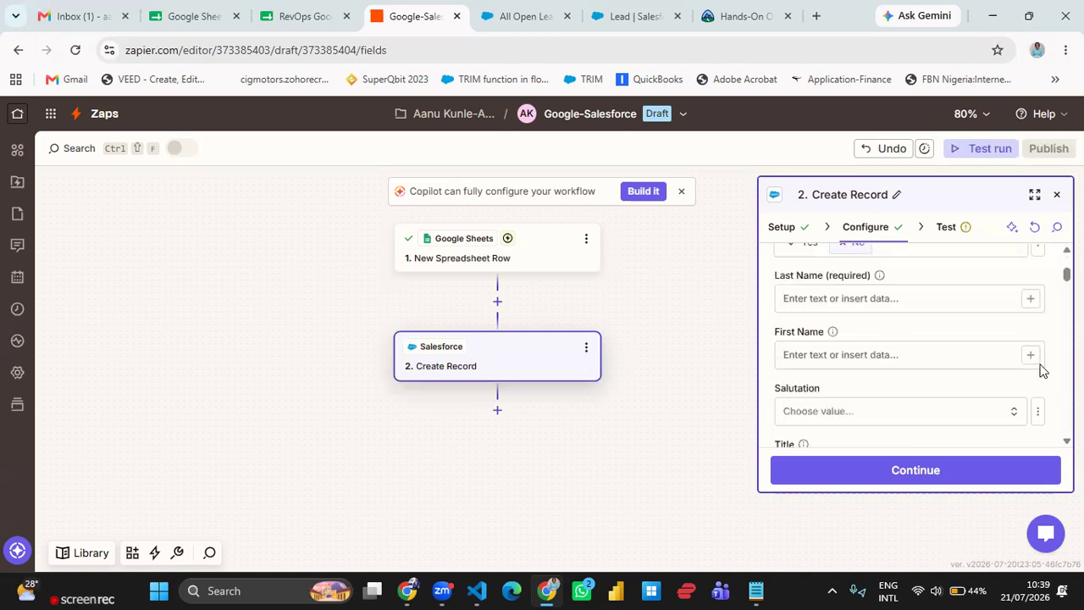
left_click(1031, 302)
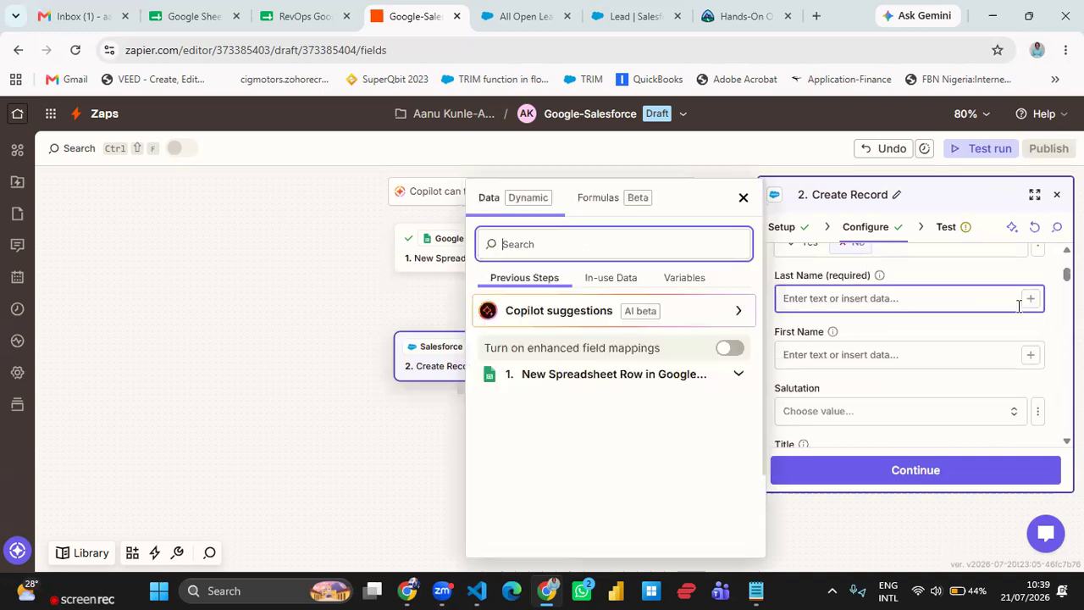
left_click(535, 474)
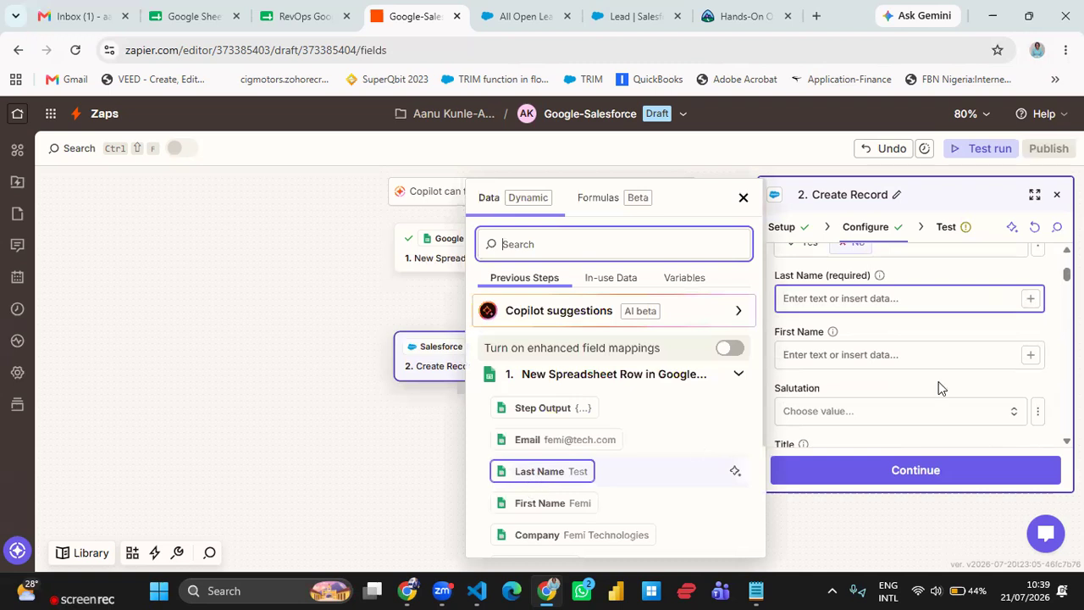
left_click(1033, 356)
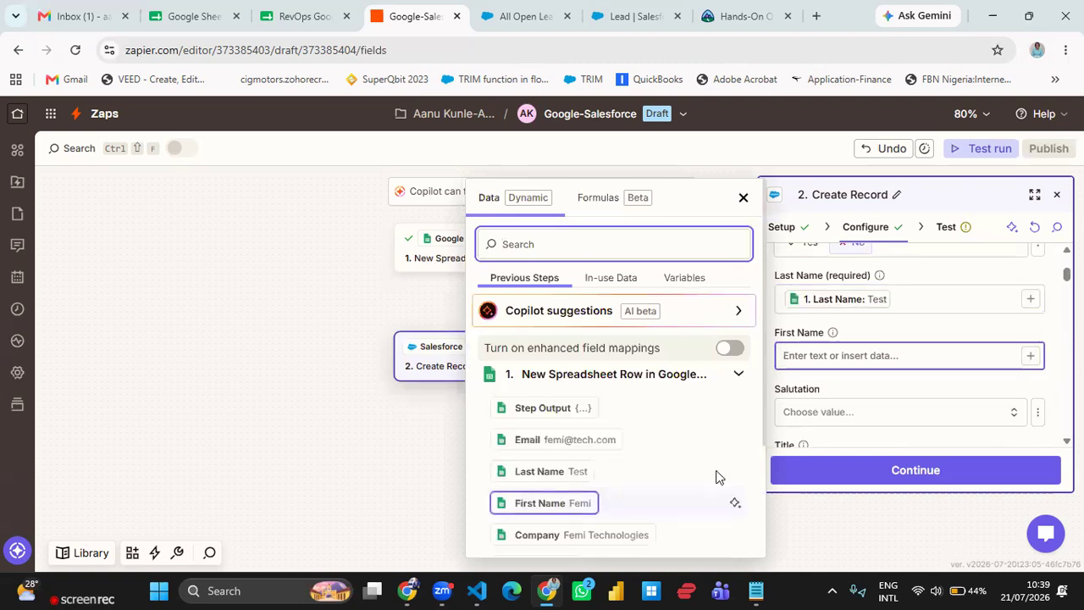
left_click(558, 514)
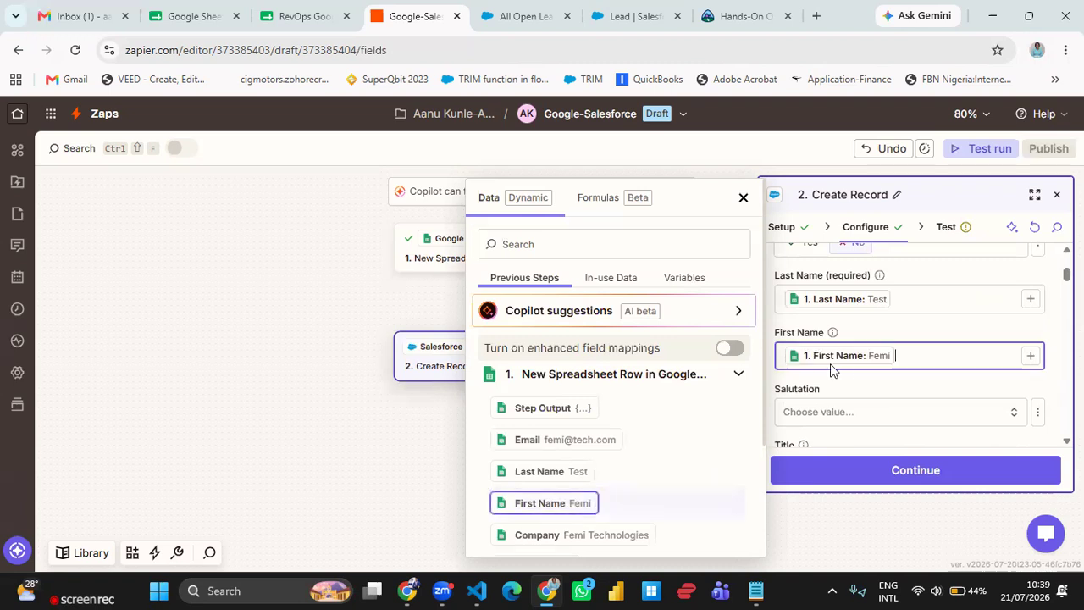
left_click(919, 332)
- Map the lead's Company field to the sheet's Company value
scroll(938, 344, "down", 2)
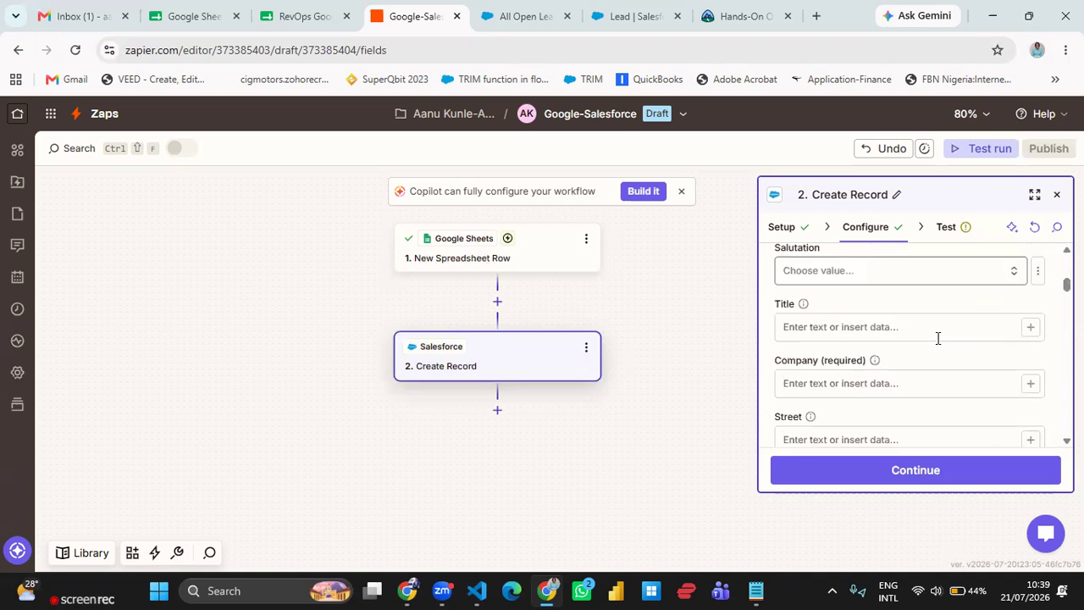
scroll(938, 338, "down", 1)
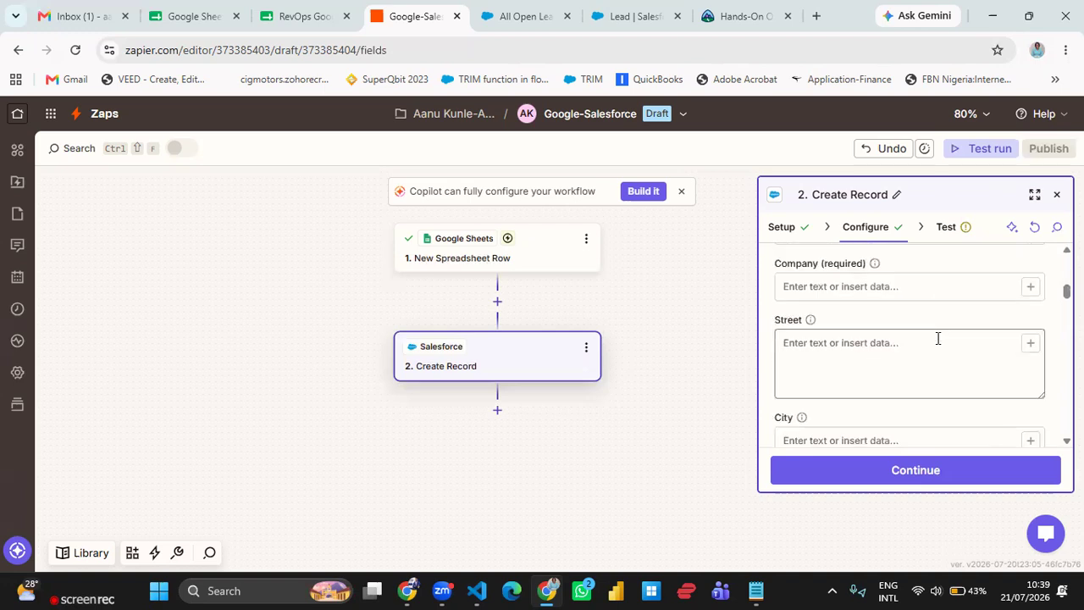
left_click(1029, 288)
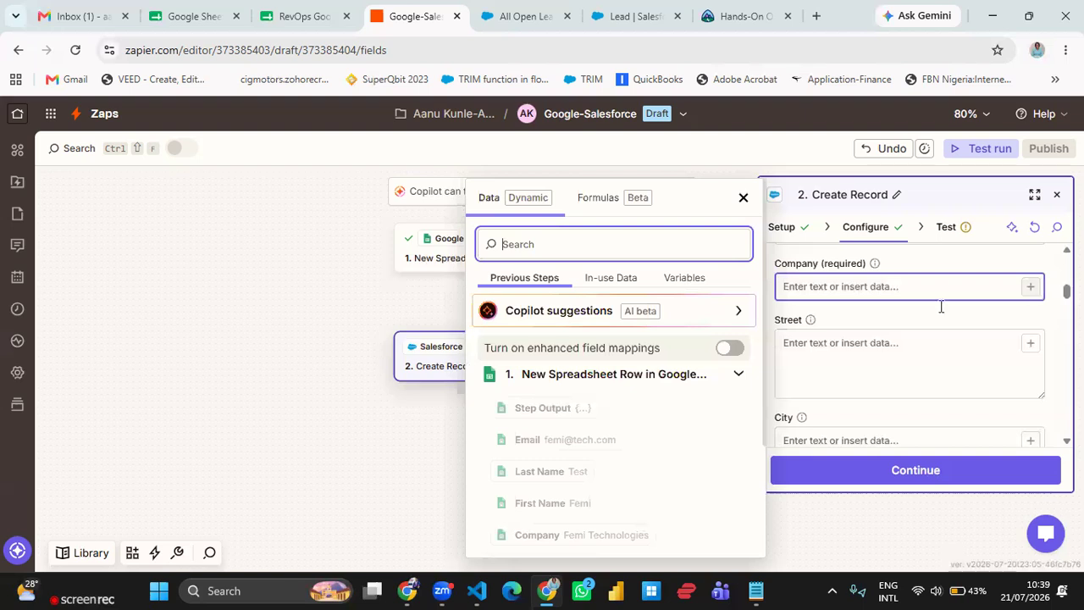
left_click(617, 535)
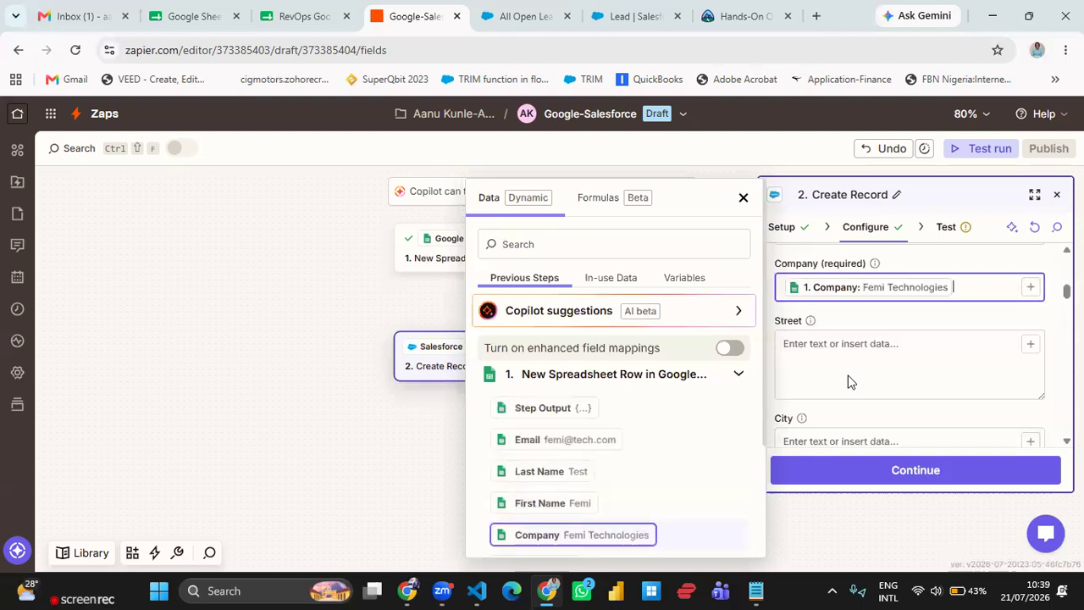
left_click(897, 321)
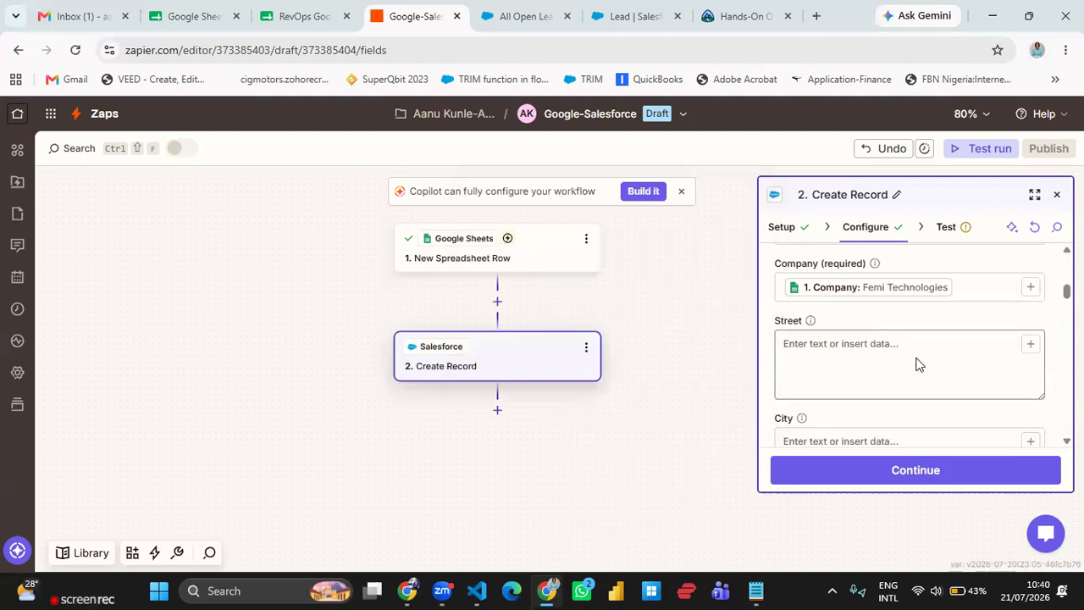
scroll(918, 364, "down", 1)
scroll(917, 361, "down", 1)
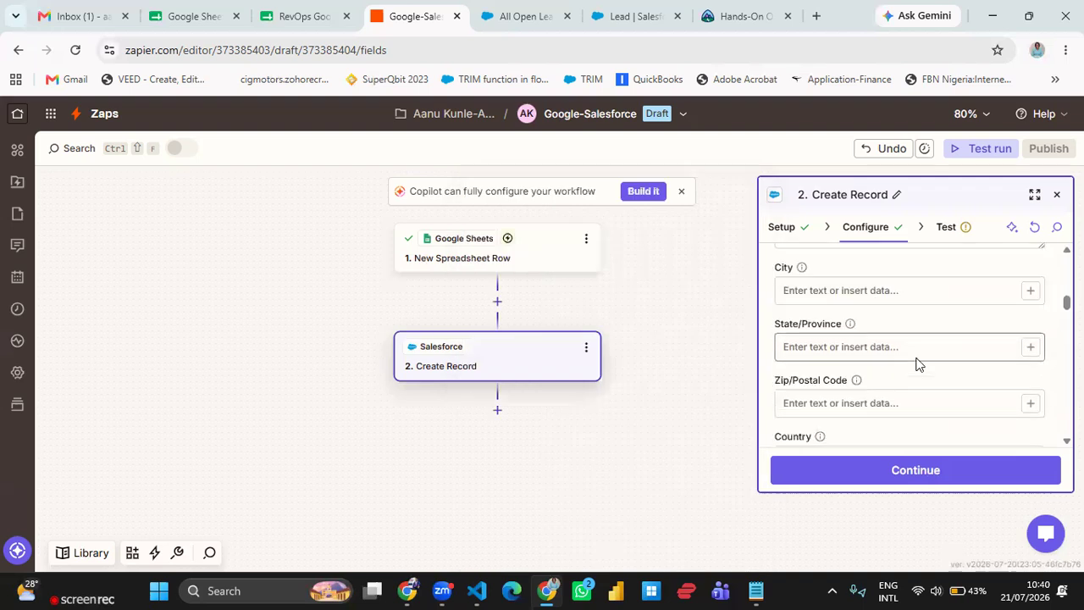
left_click(307, 17)
left_click(419, 25)
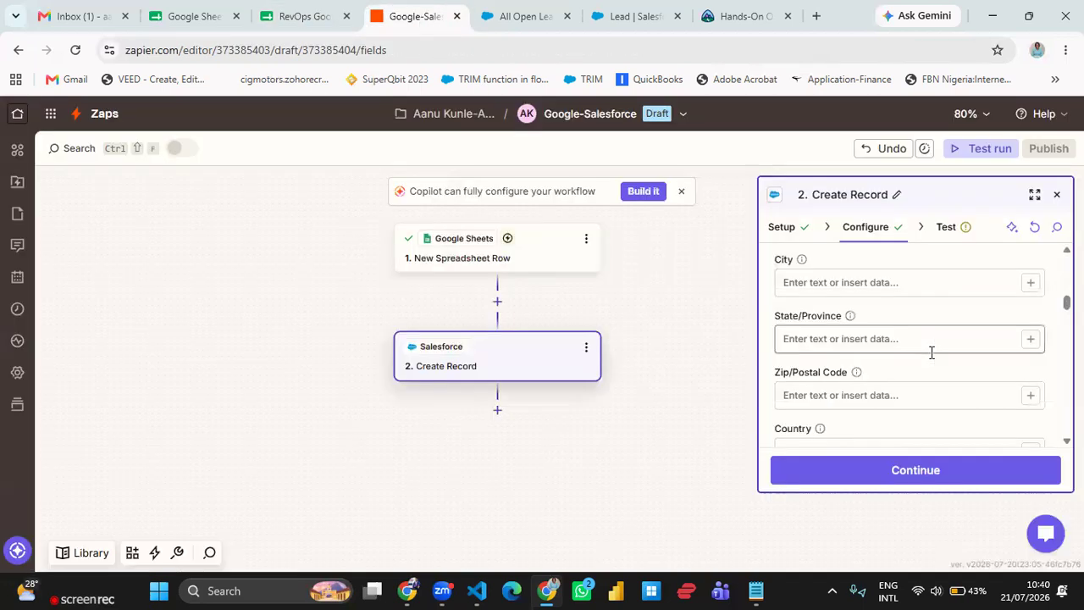
- Map the lead's Email field to the sheet's Email value
scroll(932, 352, "down", 1)
scroll(932, 352, "down", 5)
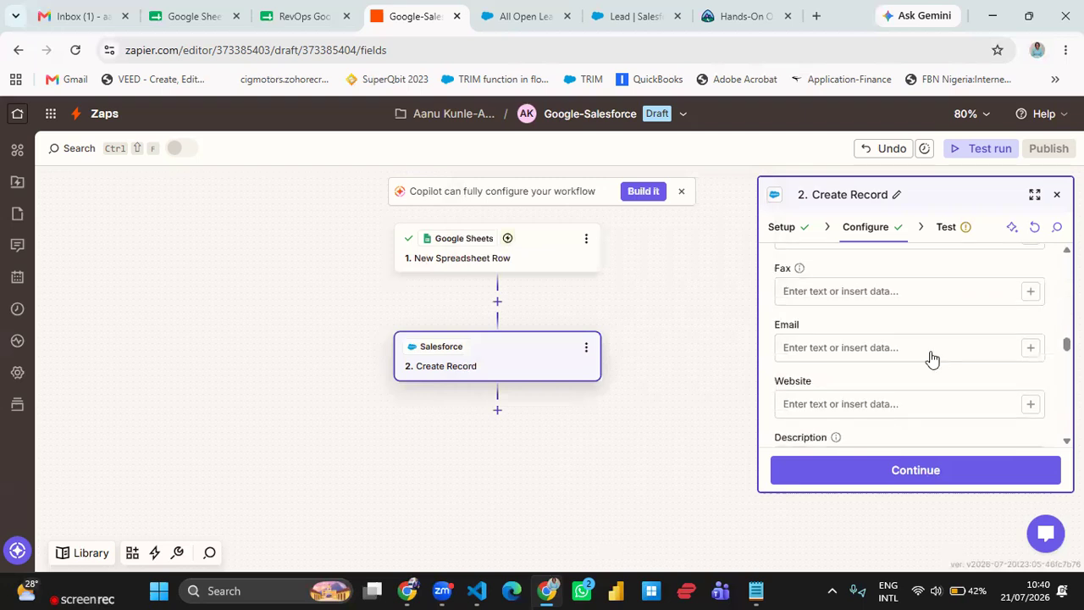
scroll(931, 356, "down", 5)
scroll(932, 357, "up", 2)
scroll(931, 357, "up", 2)
scroll(931, 358, "up", 3)
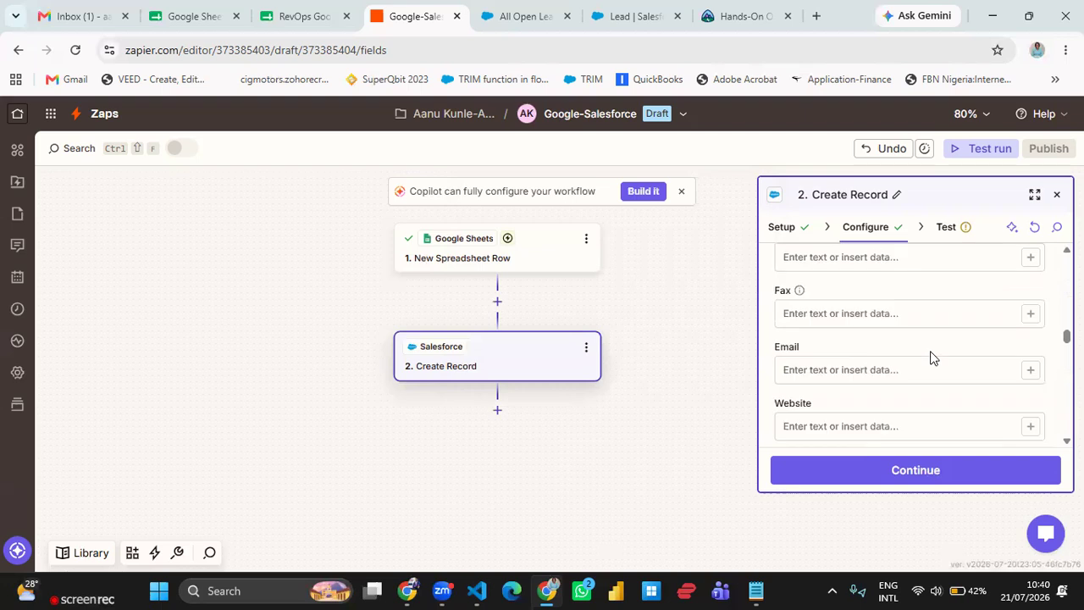
left_click(1031, 373)
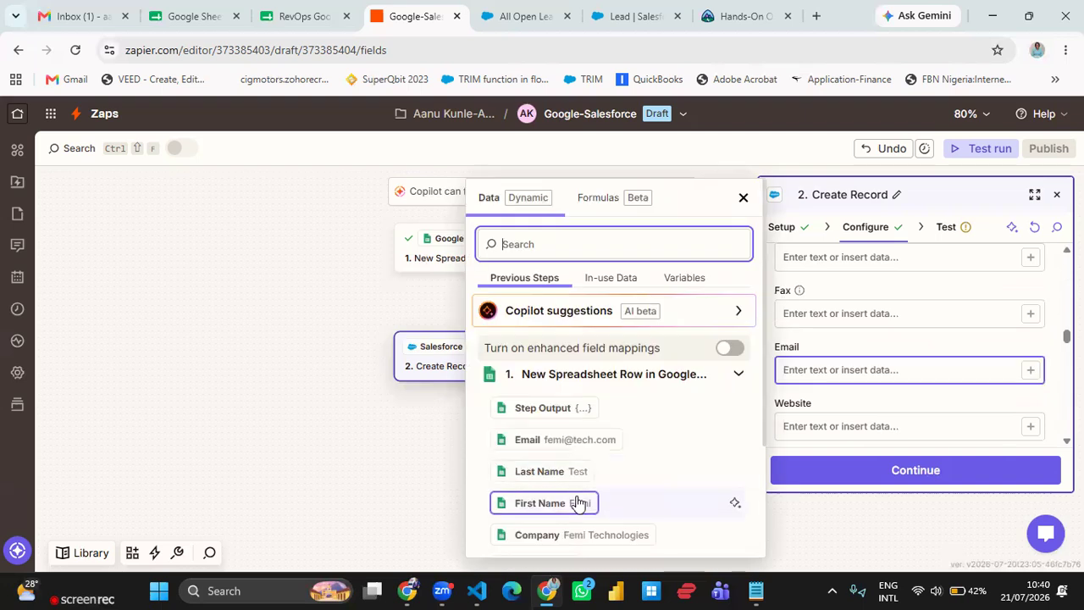
left_click(583, 447)
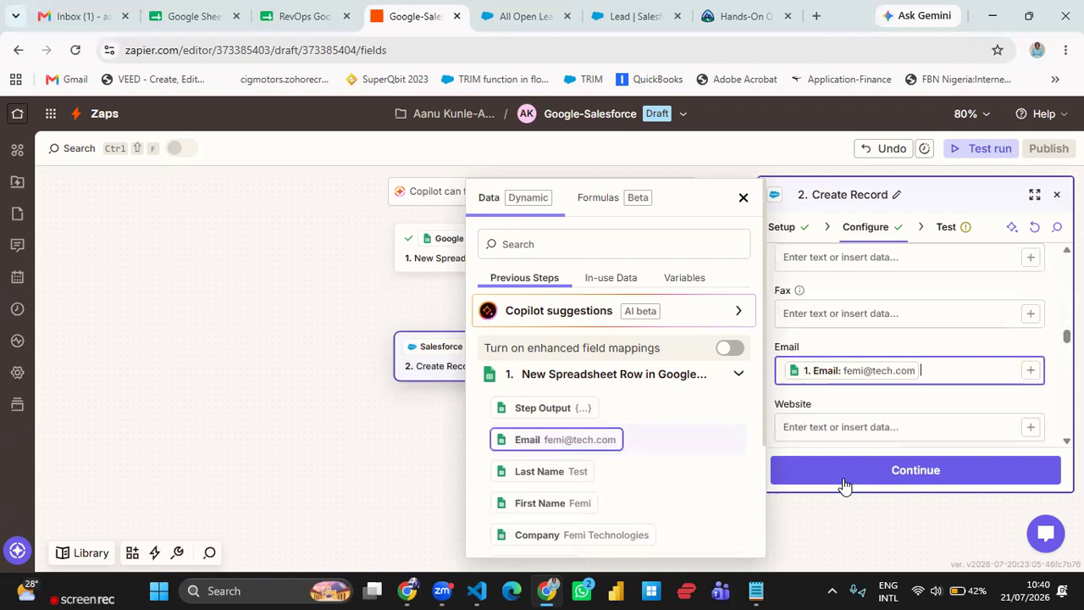
- Continue to the test and run a test of the Create Record step
left_click(926, 471)
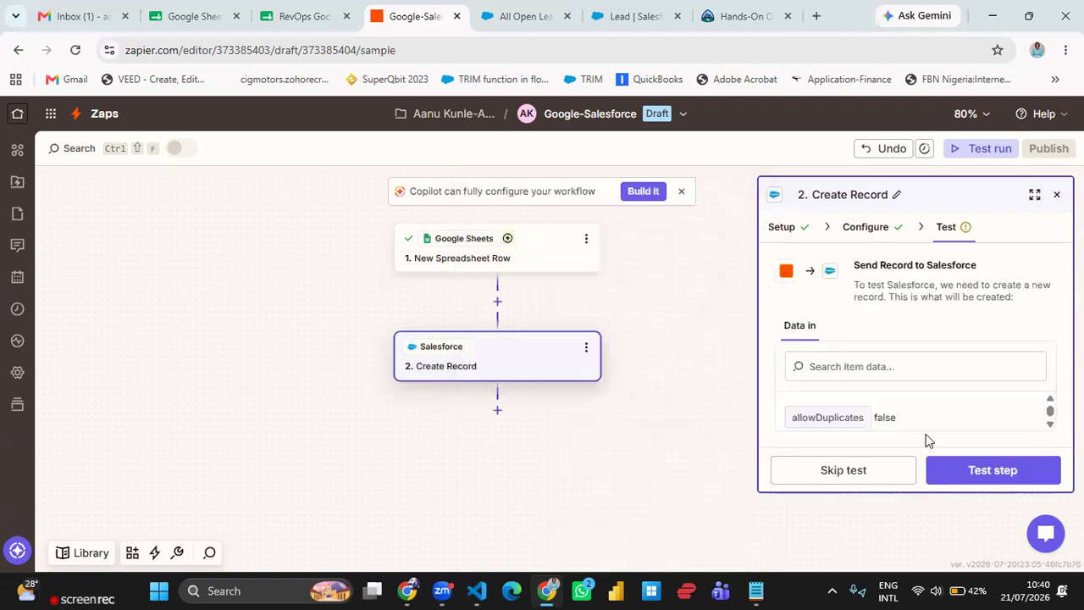
left_click(867, 230)
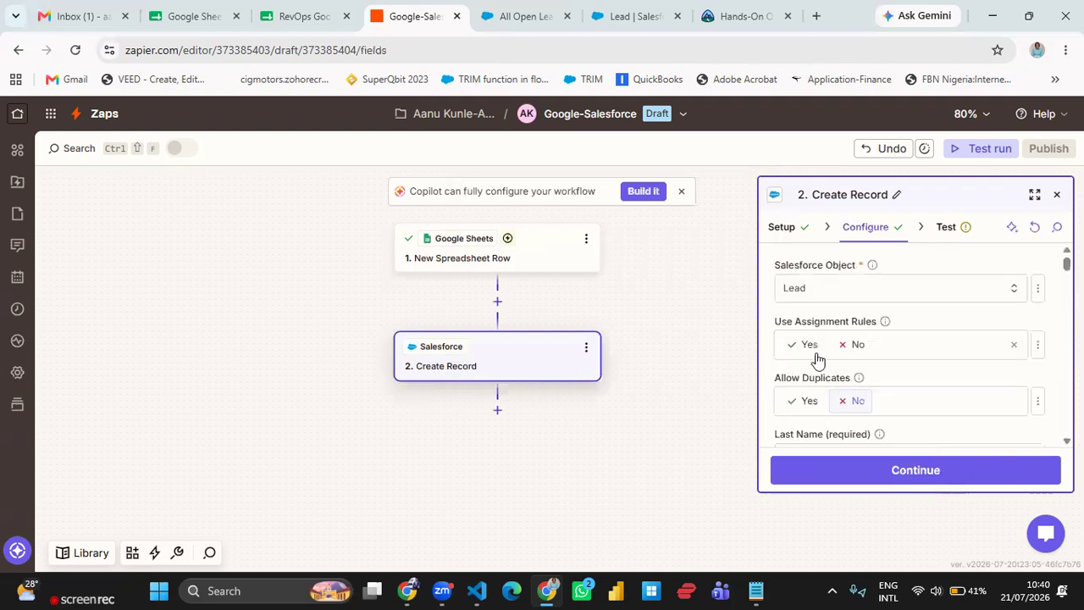
left_click(946, 229)
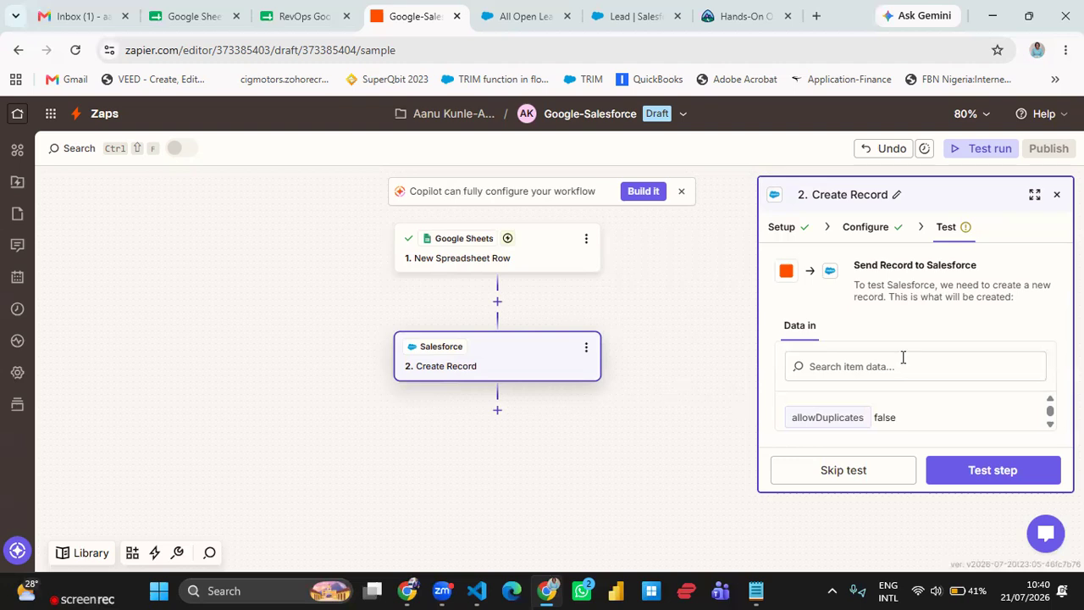
left_click(1009, 474)
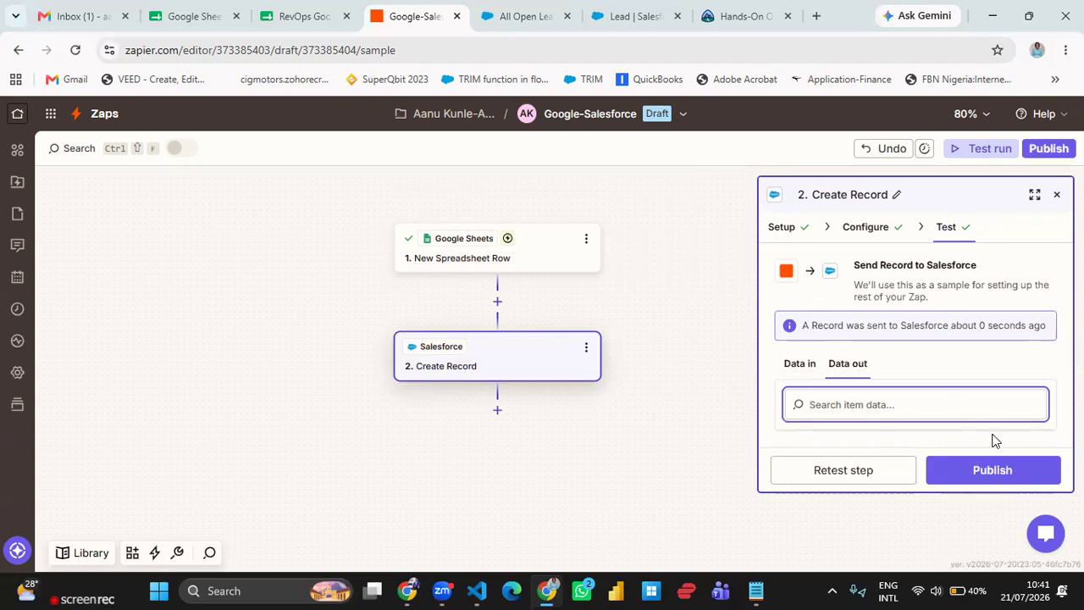
- Publish the Zap and dismiss the success notices
left_click(1017, 485)
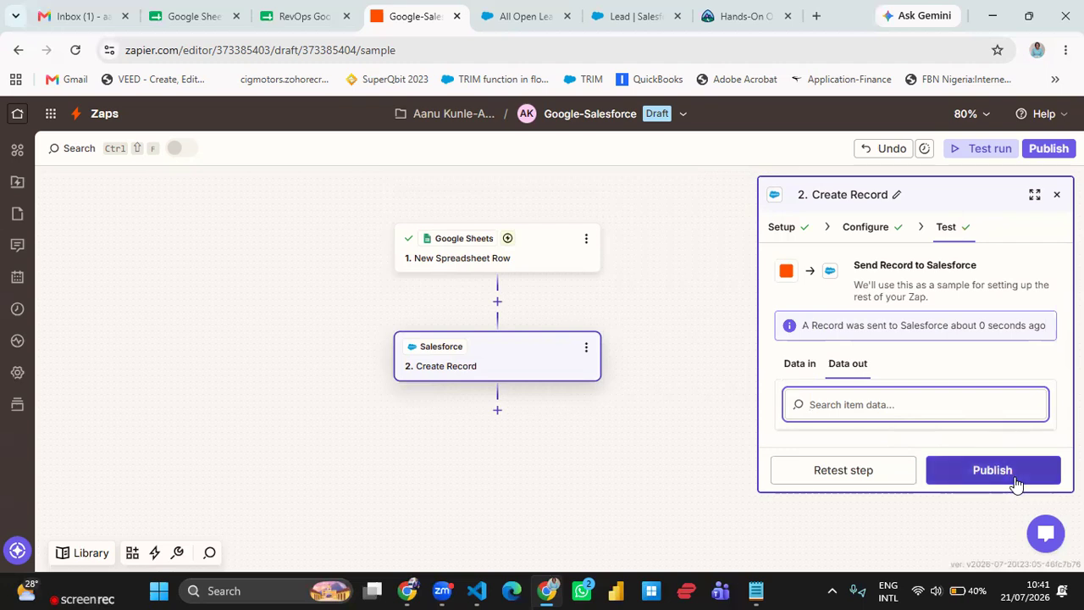
left_click(1017, 484)
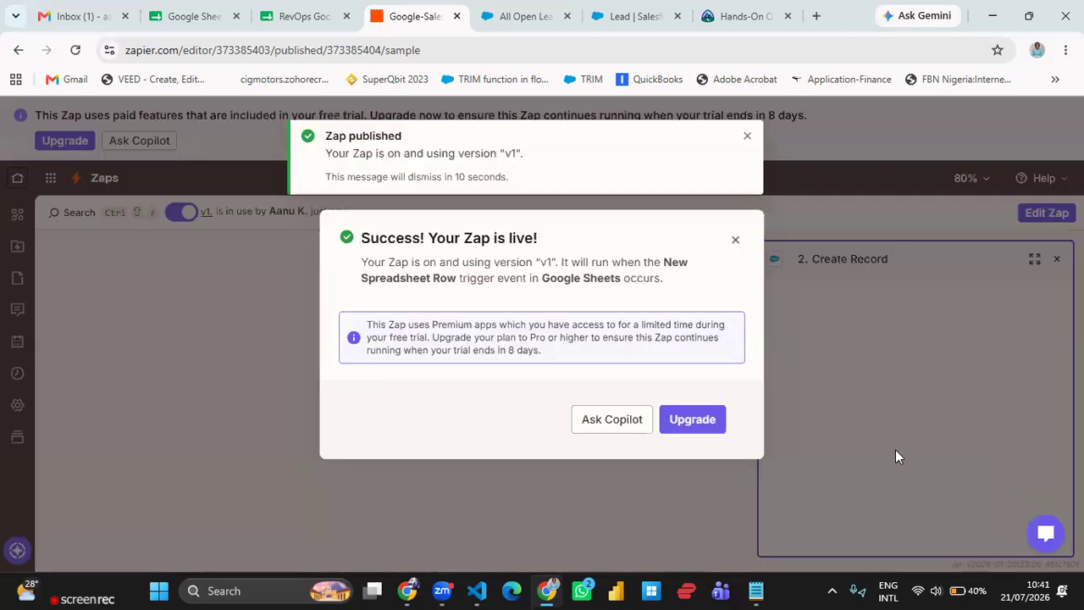
left_click(734, 239)
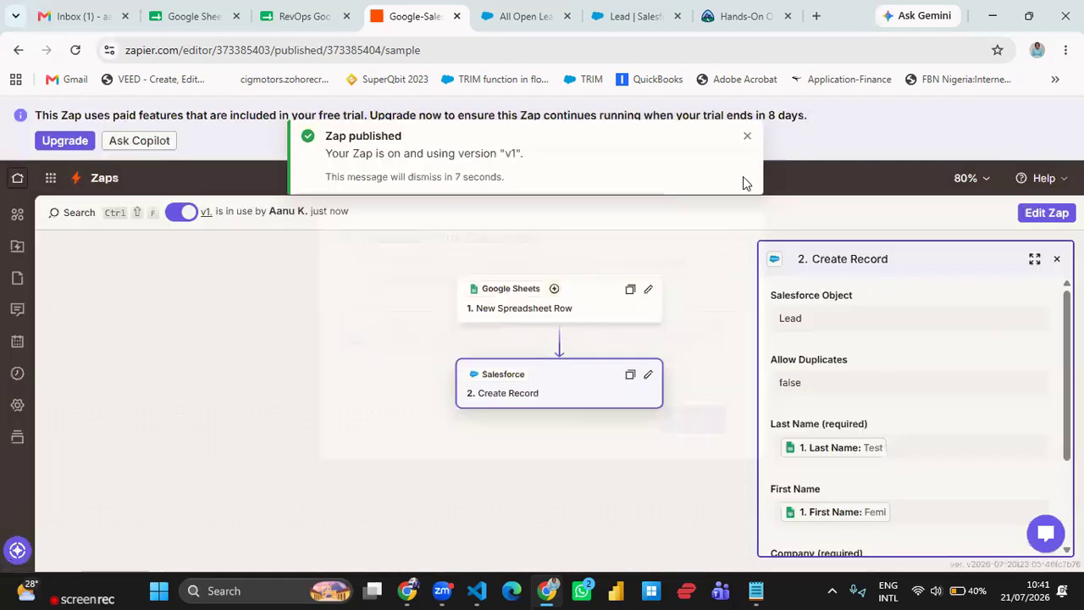
left_click(746, 138)
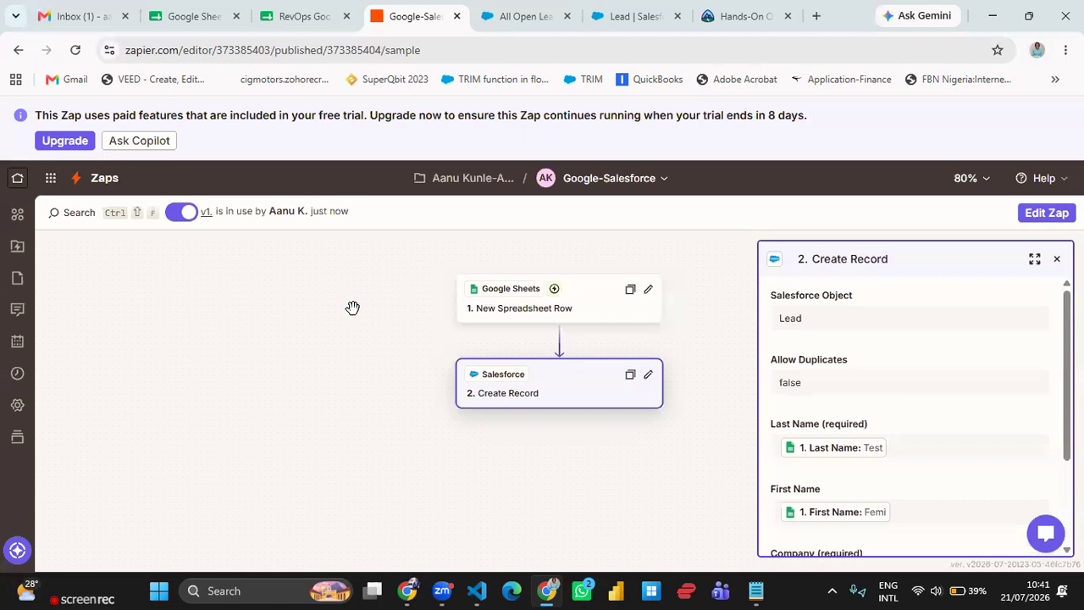
- Switch to the Salesforce All Open Leads list, refresh it and sort by Created Date
left_click(497, 27)
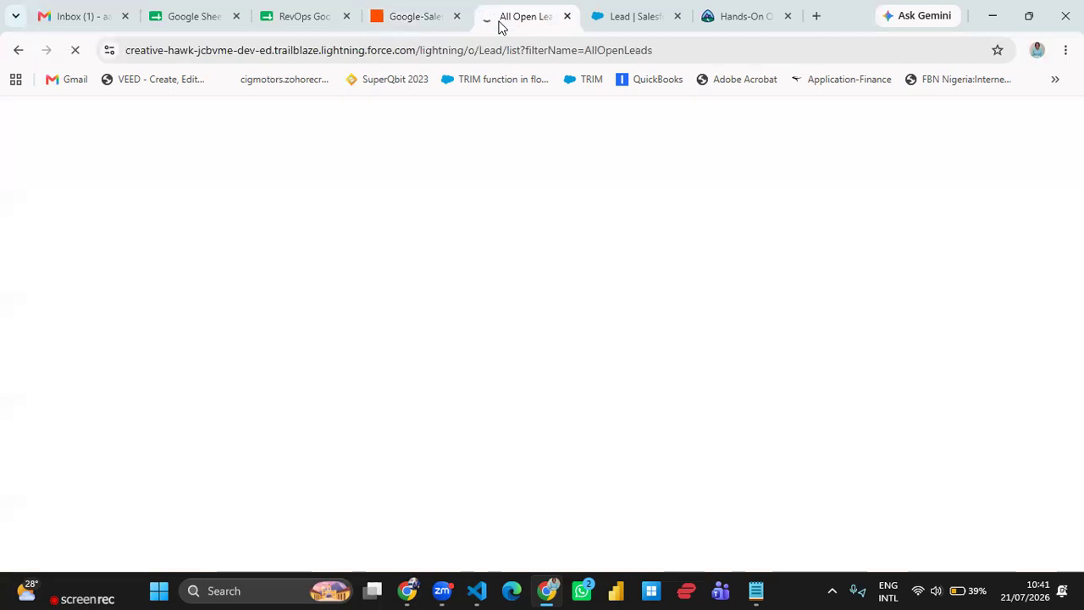
left_click(635, 17)
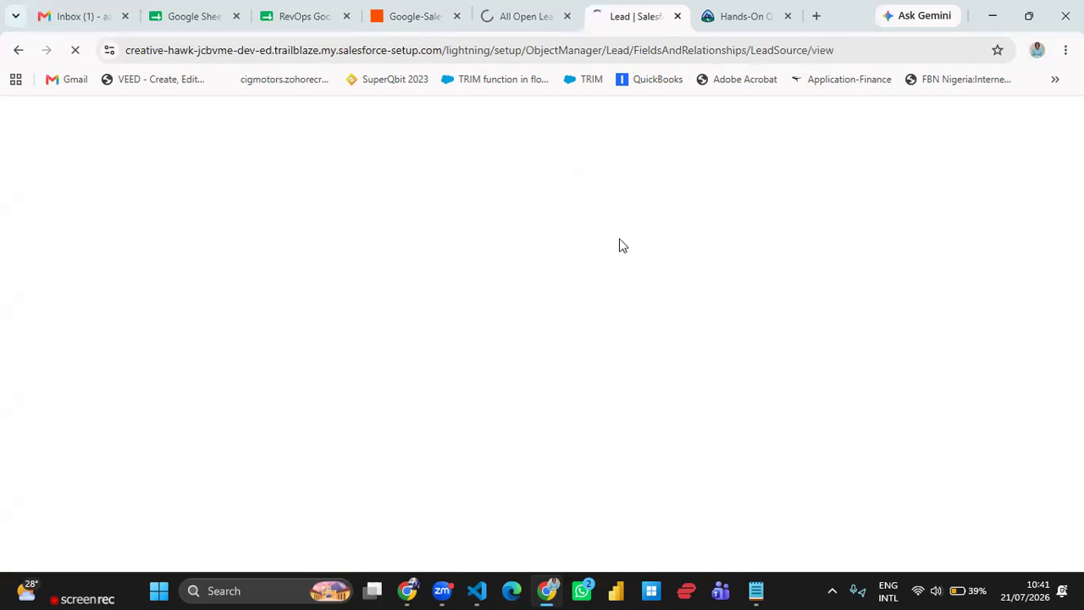
left_click(735, 26)
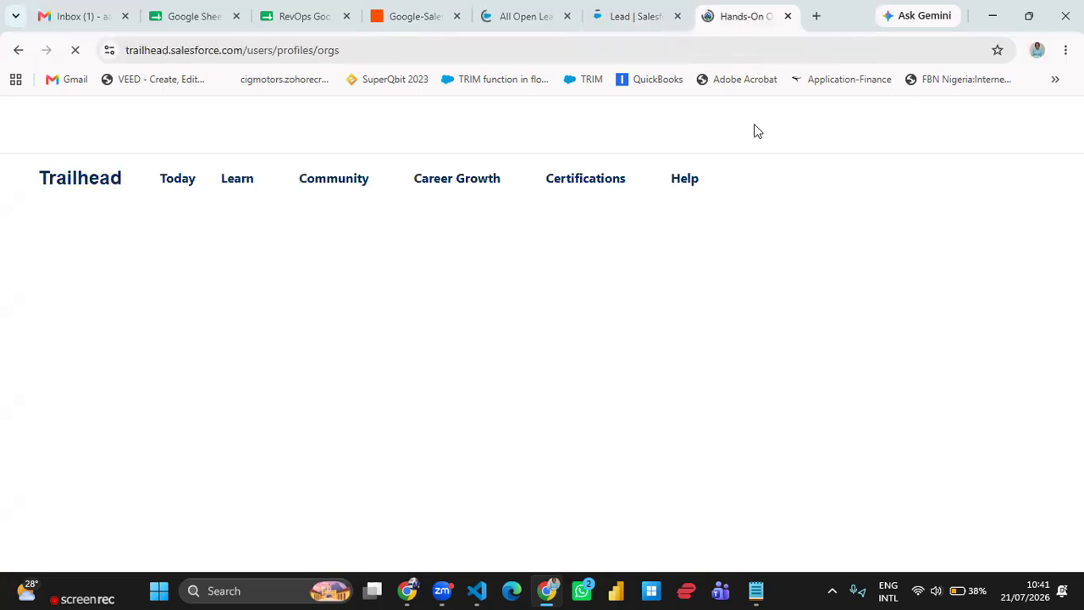
left_click(518, 24)
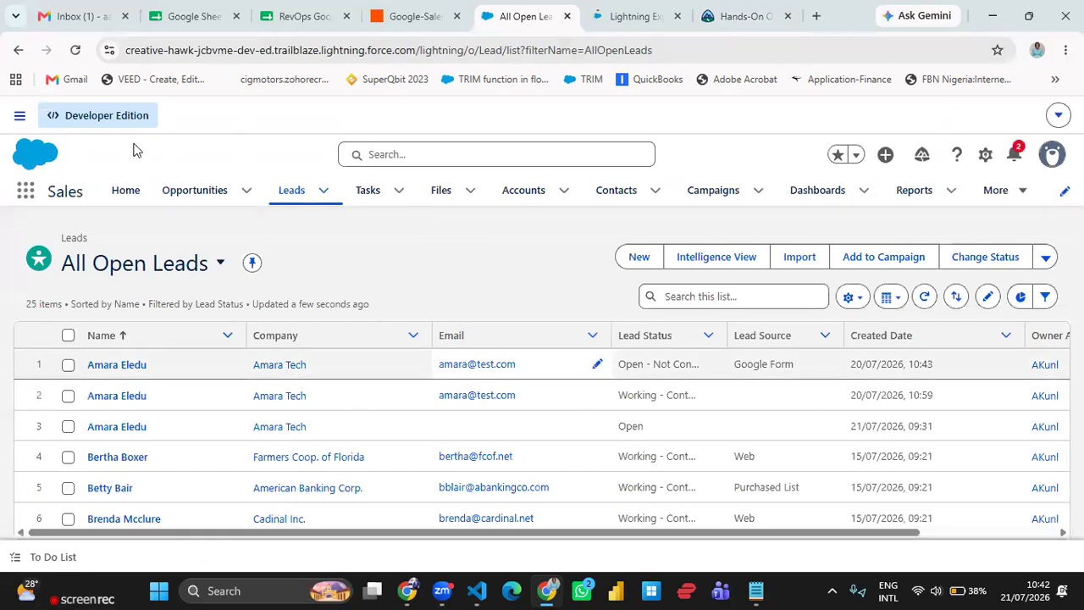
left_click(75, 50)
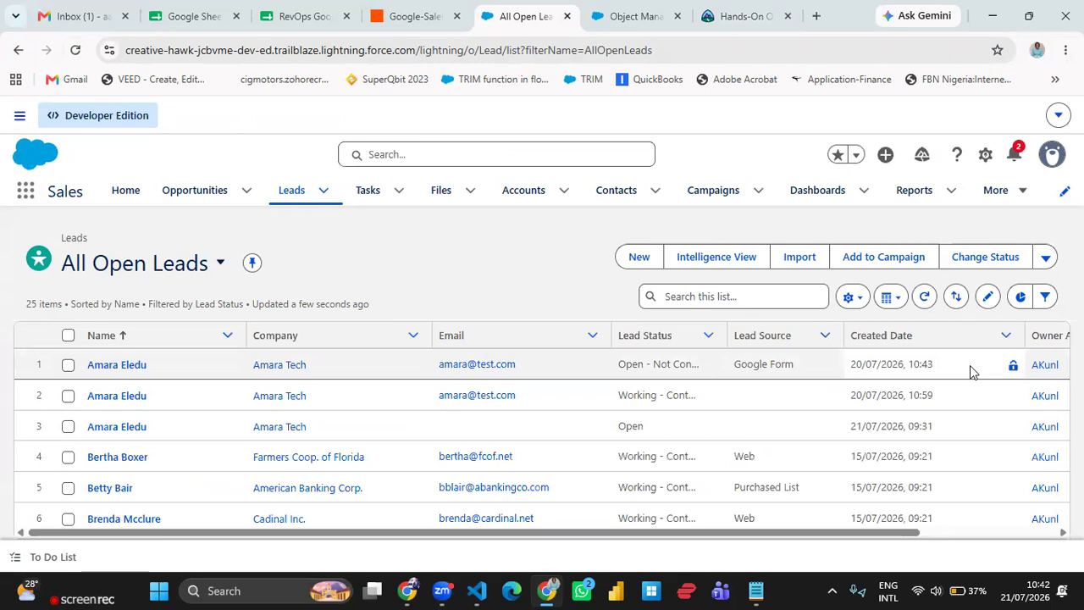
left_click(927, 338)
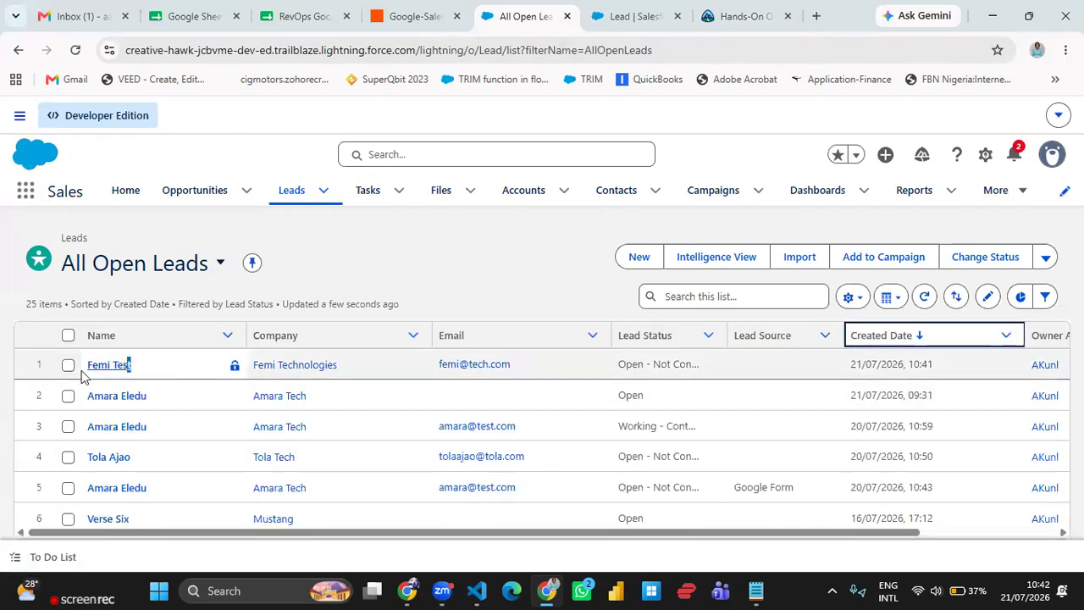
- Highlight the newest lead's name, company and email to check the created record
left_click_drag(132, 366, 82, 377)
left_click_drag(339, 362, 252, 364)
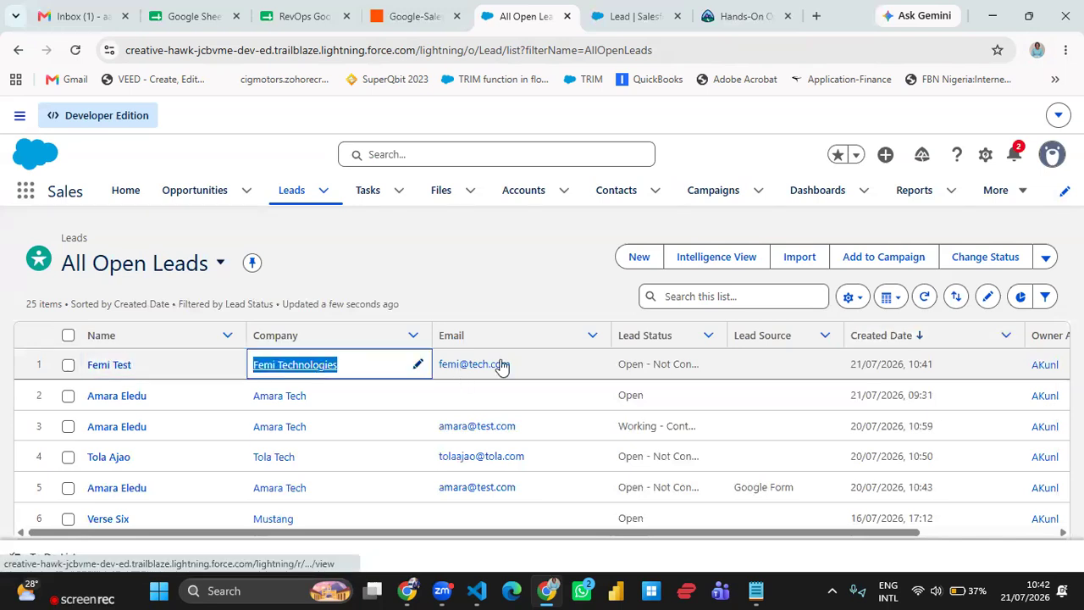
left_click_drag(483, 362, 438, 365)
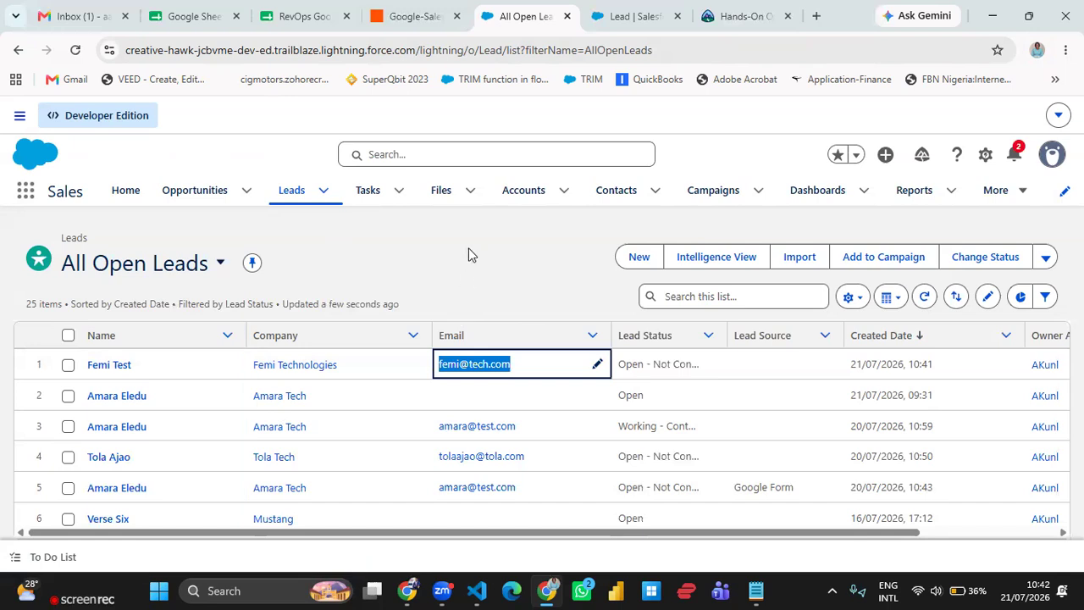
left_click(500, 278)
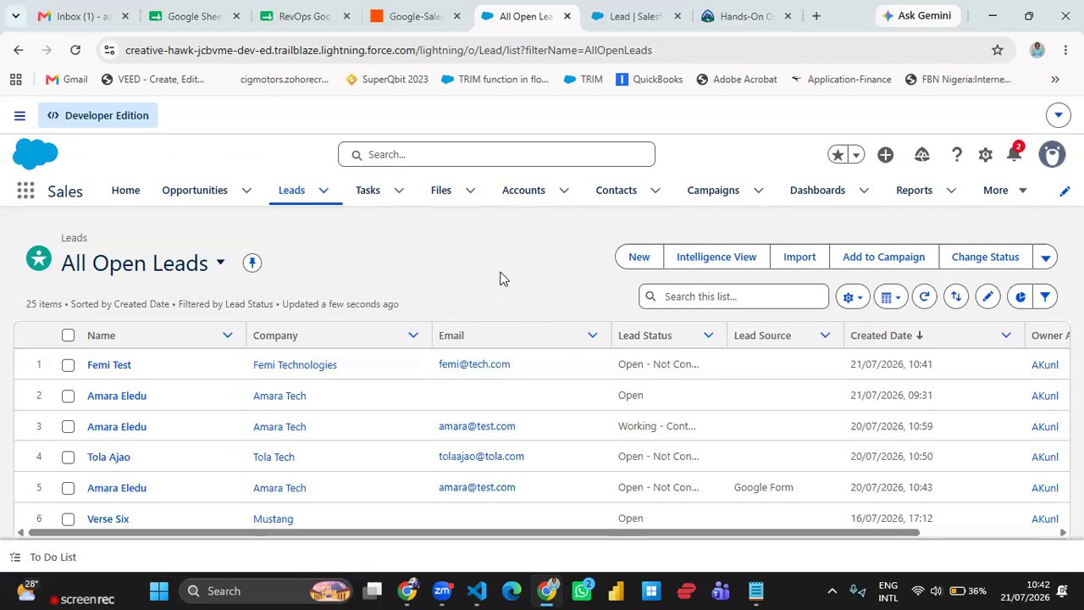